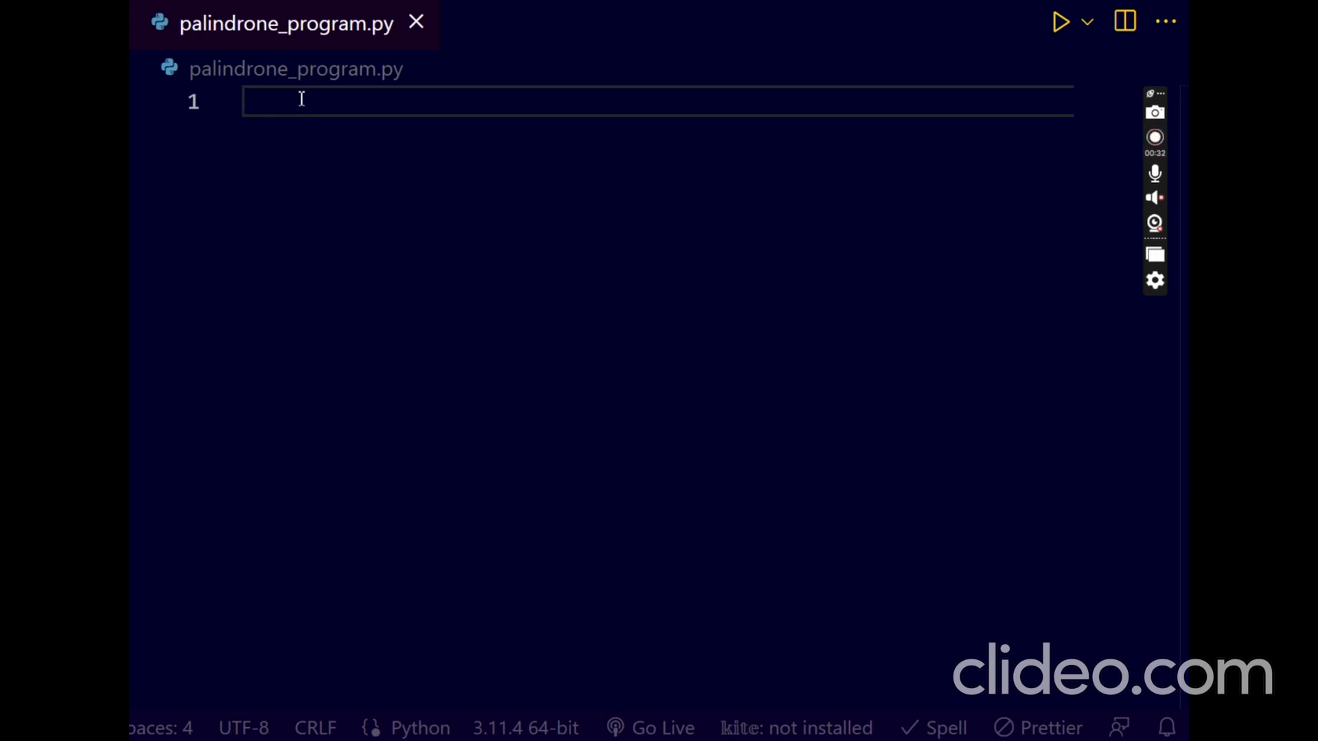
type("n")
type("=in")
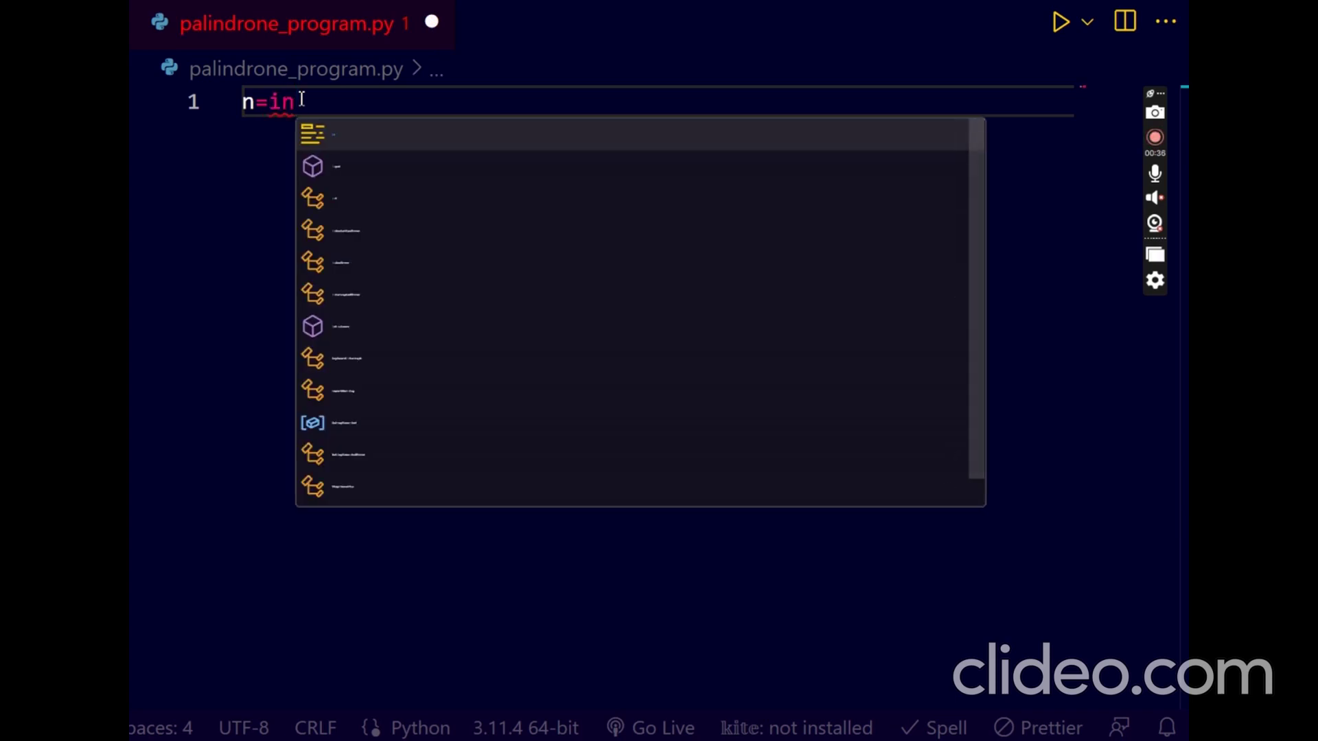
type("put(")
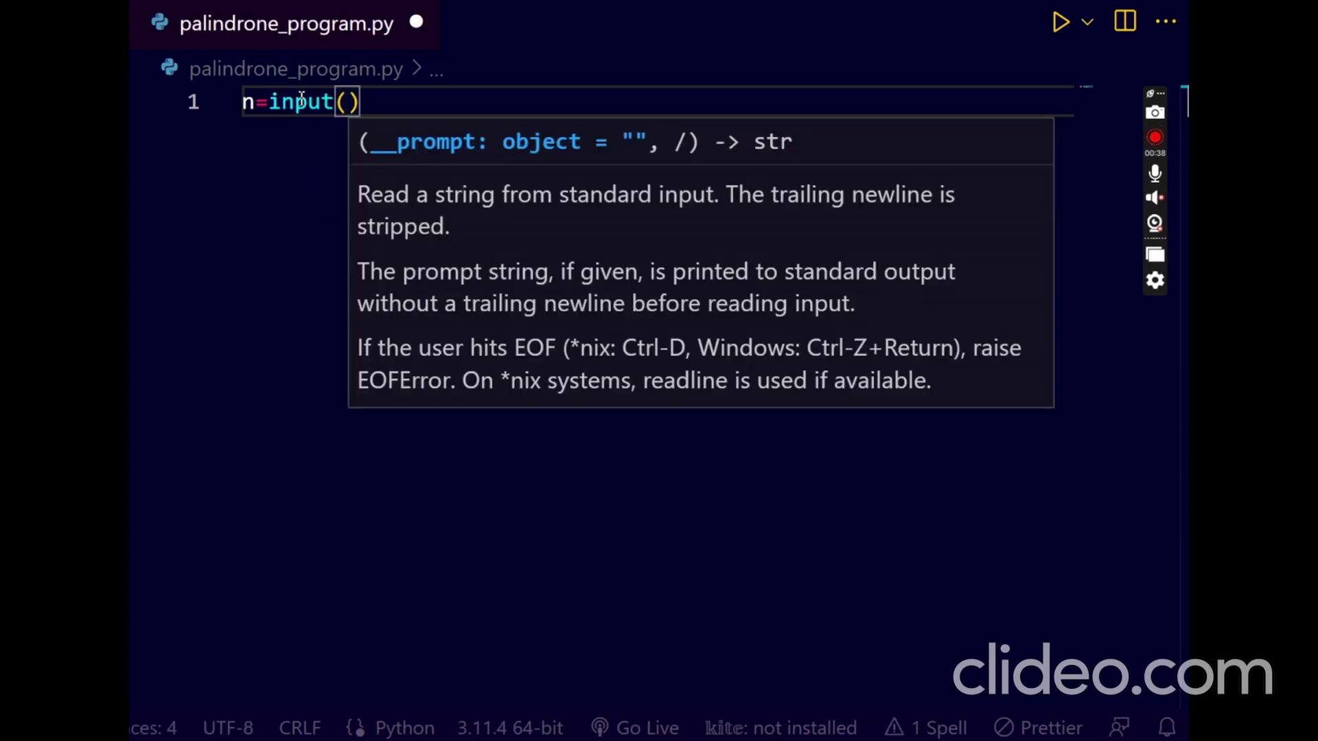
type("\"")
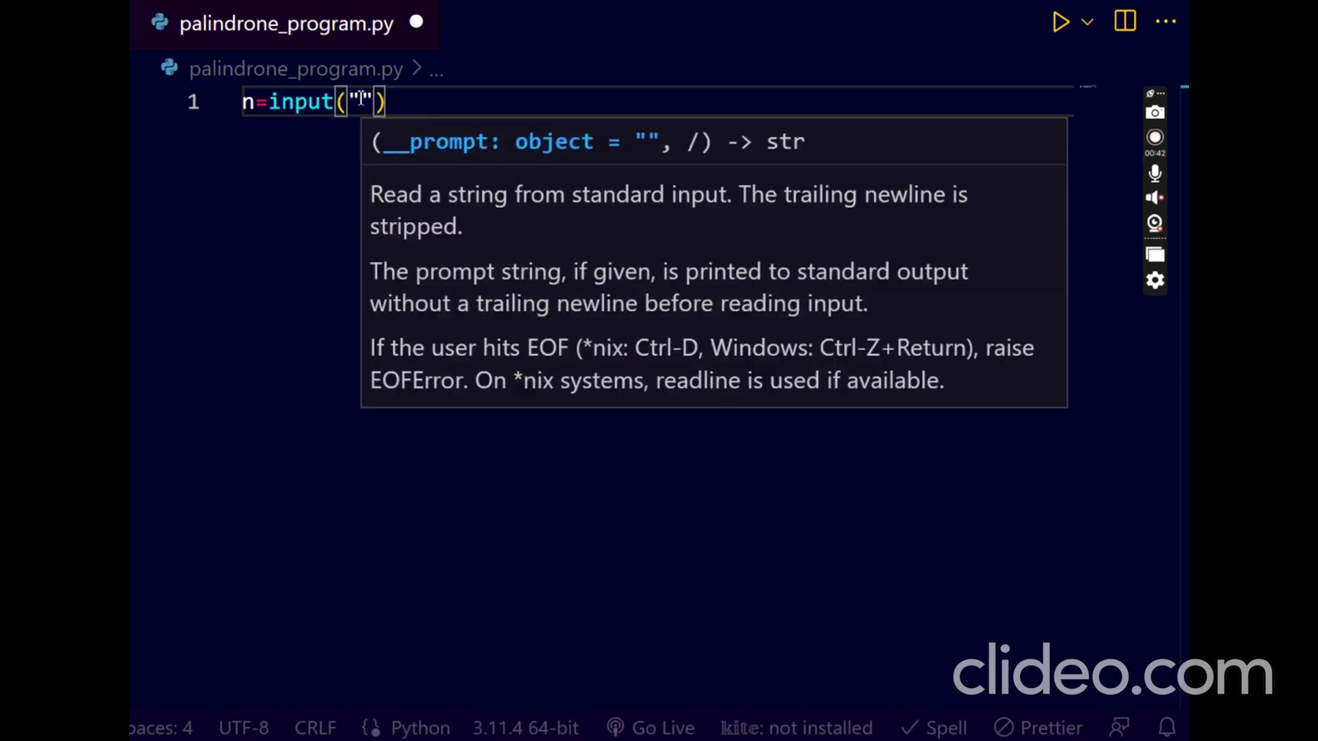
type("Ente")
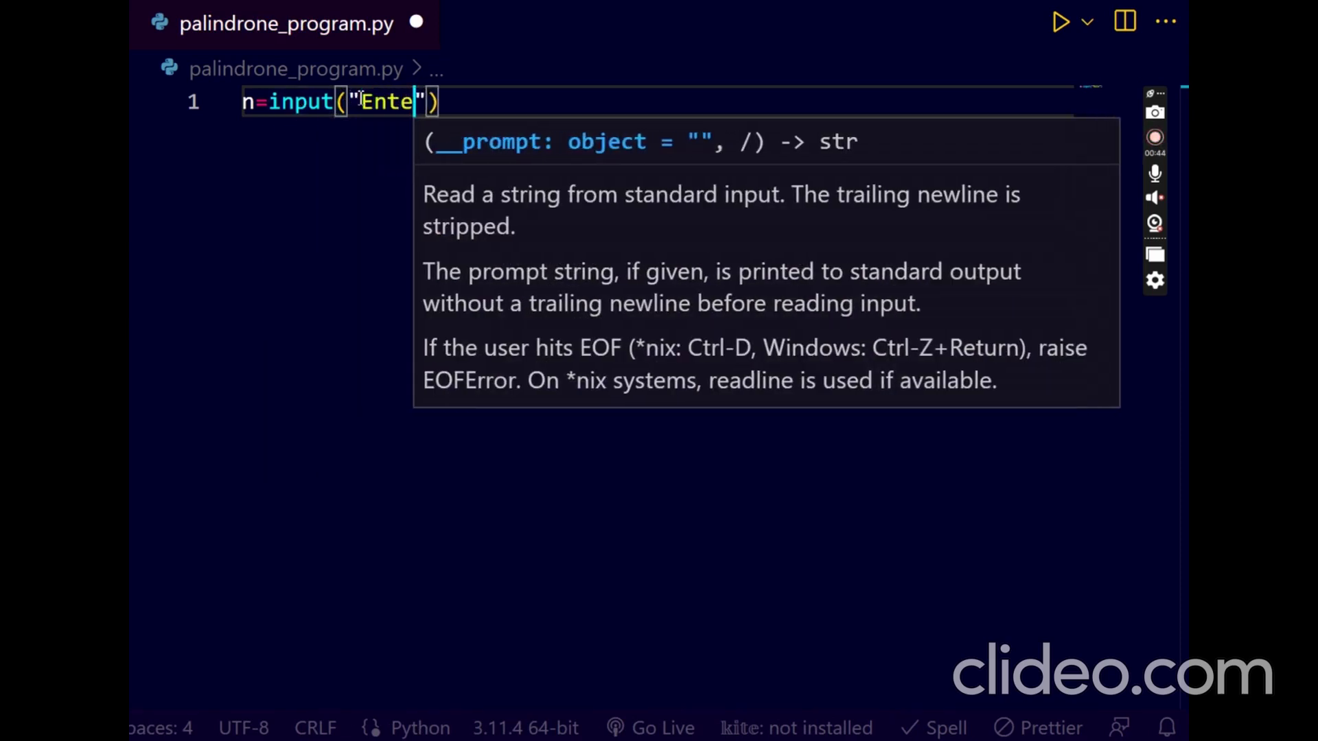
type("r the")
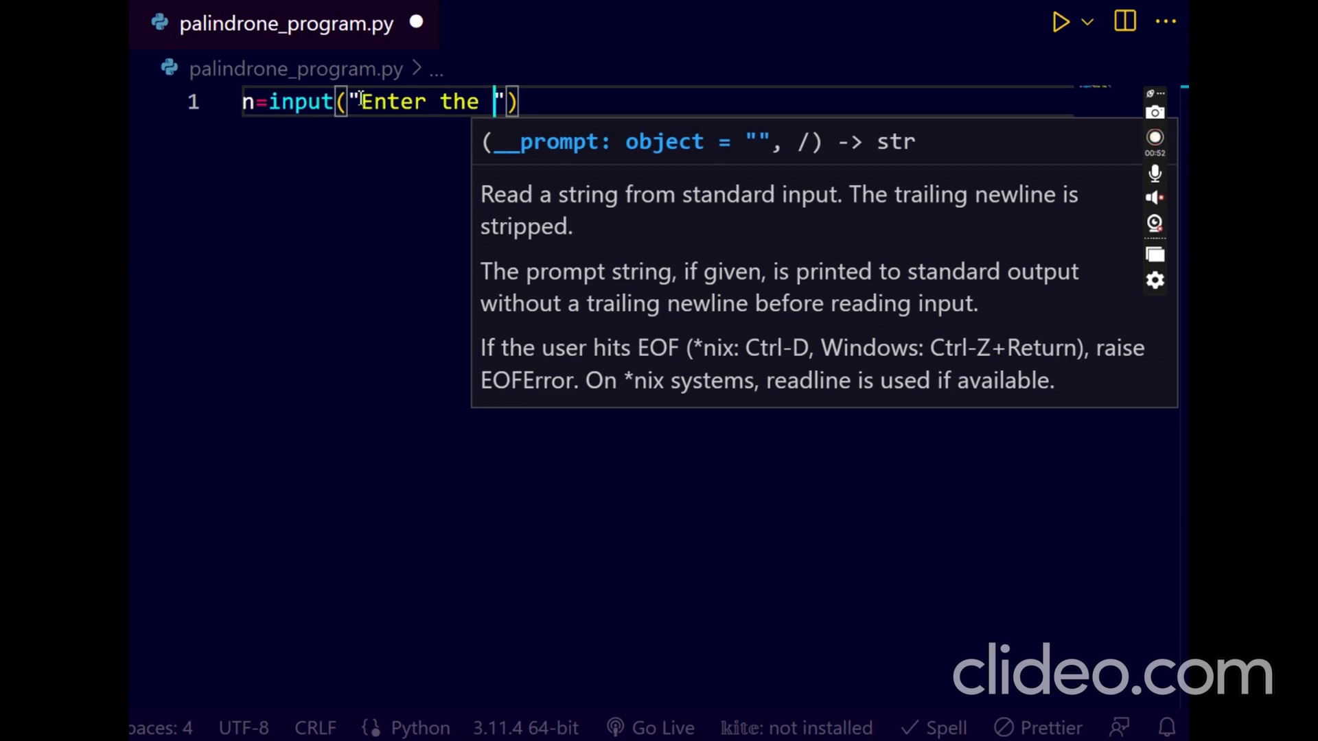
type("number")
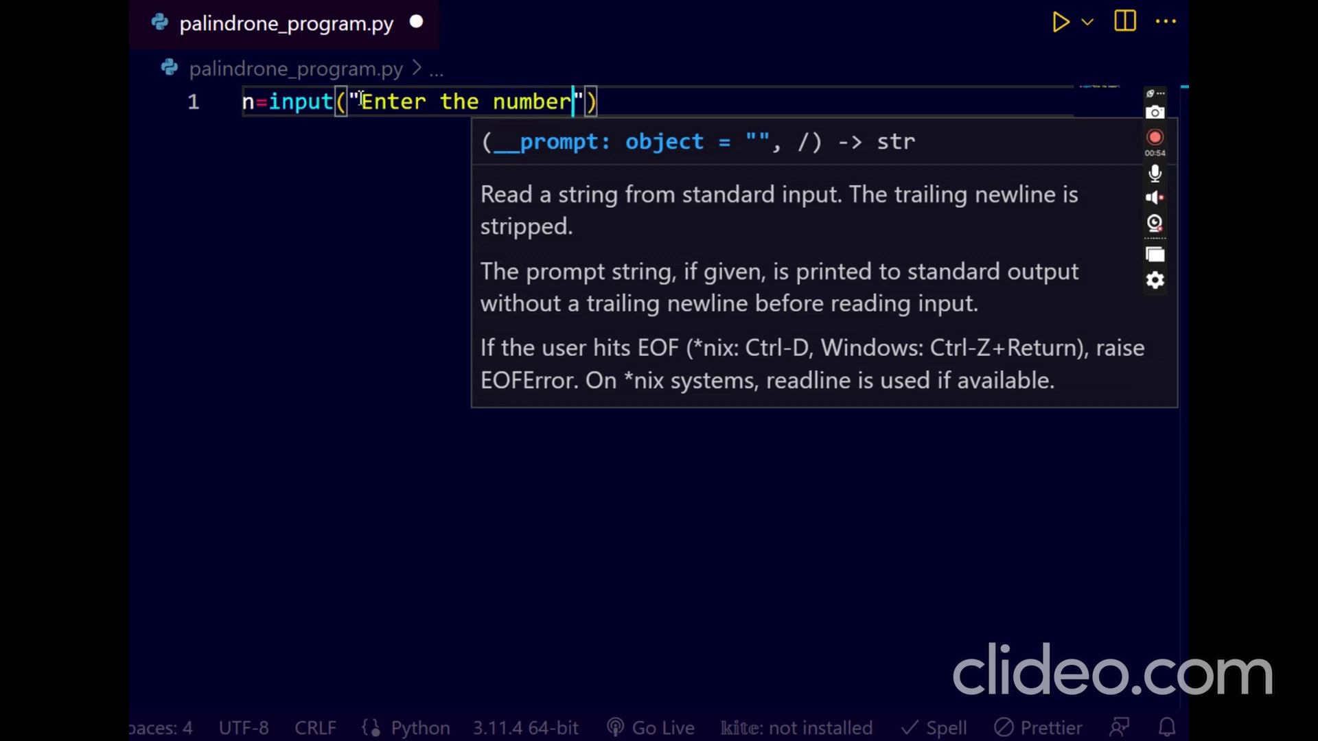
type(":")
Step: Complete line 1 as n=input("Enter the number:") and begin line 2
key("Right")
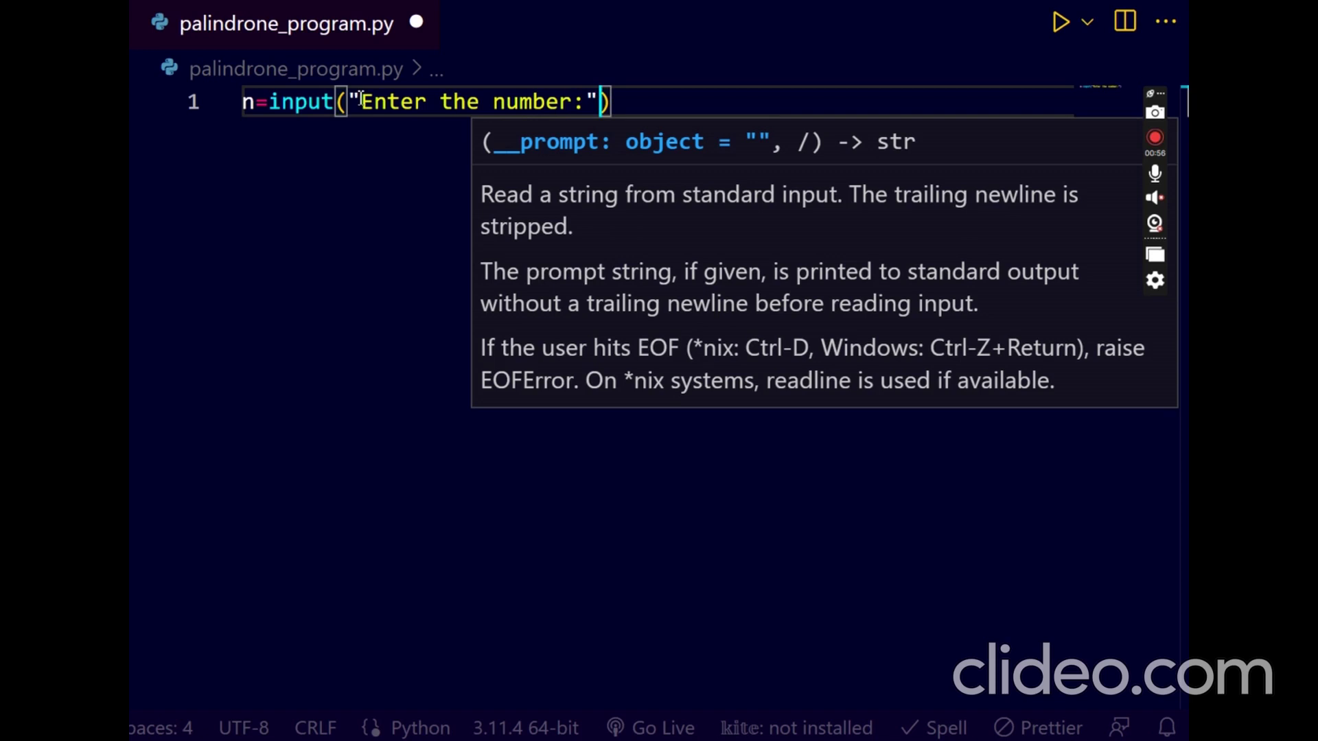
key("Right")
key("Return")
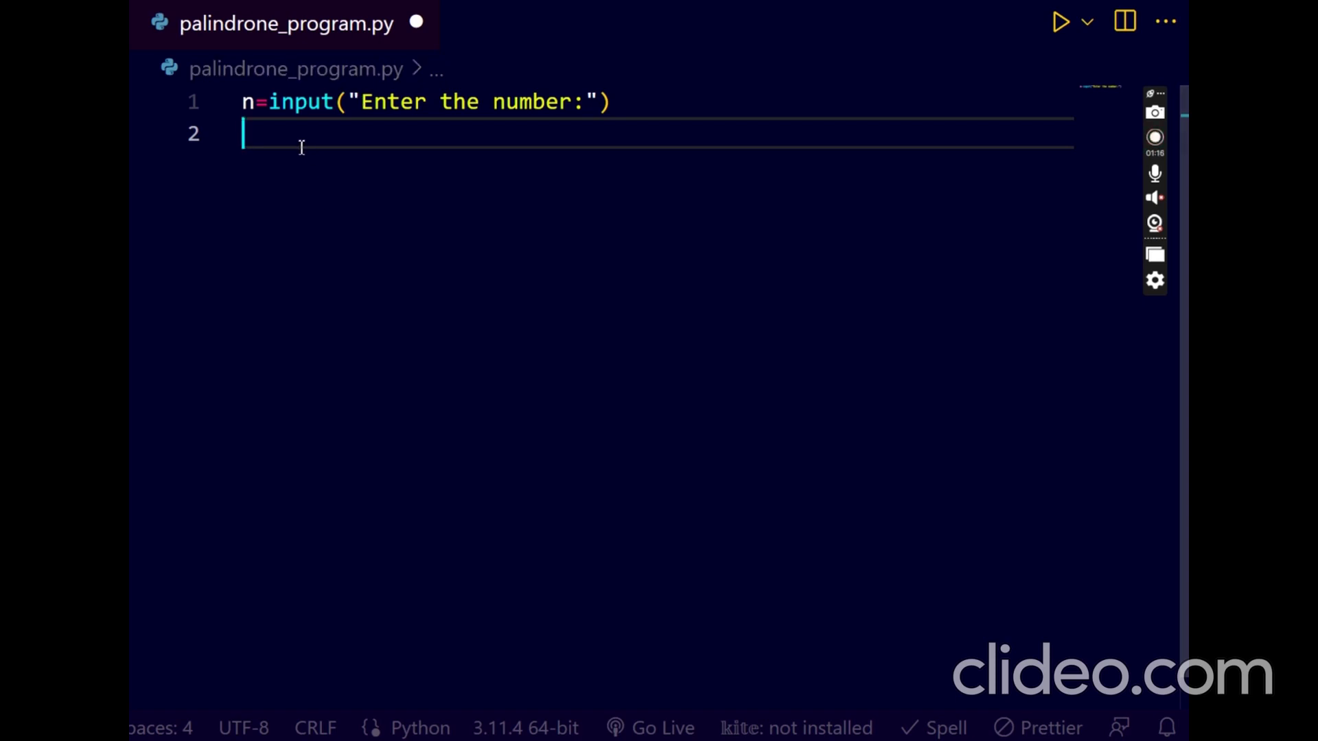
type("121")
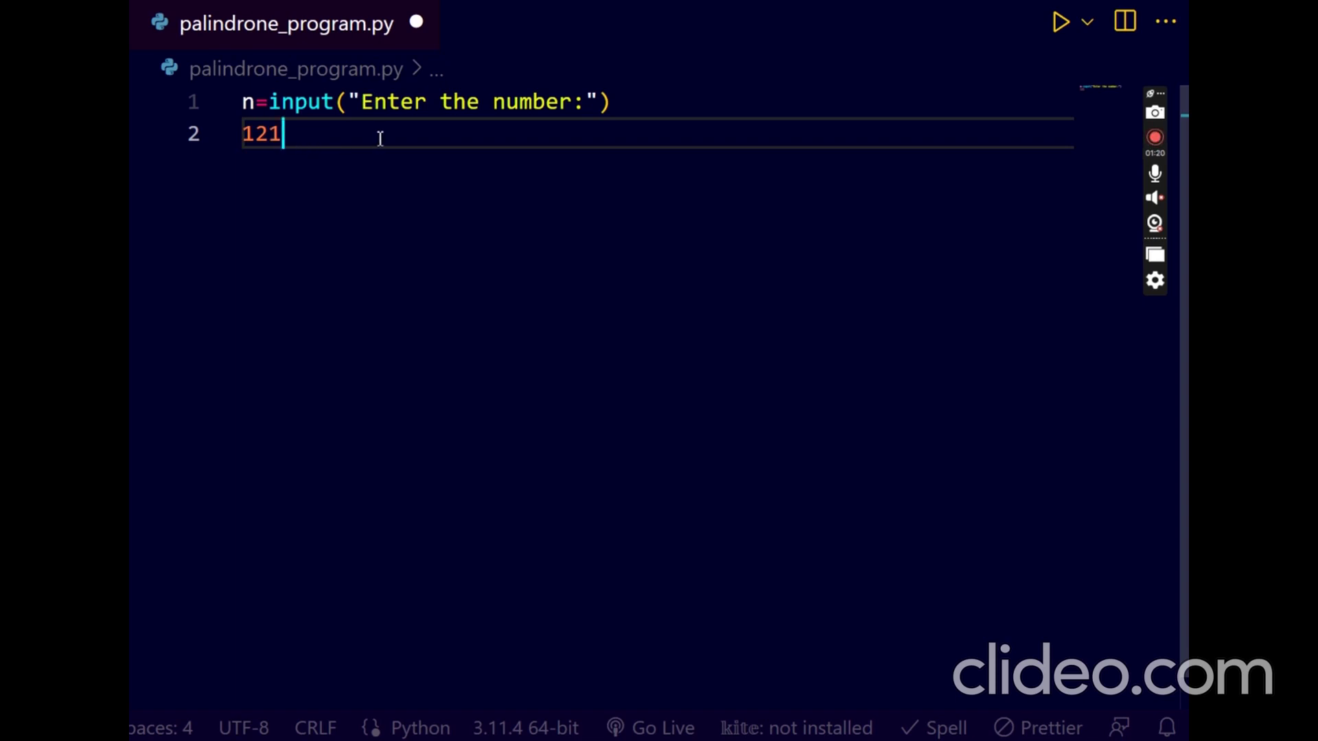
type("    1")
type("212")
key("BackSpace")
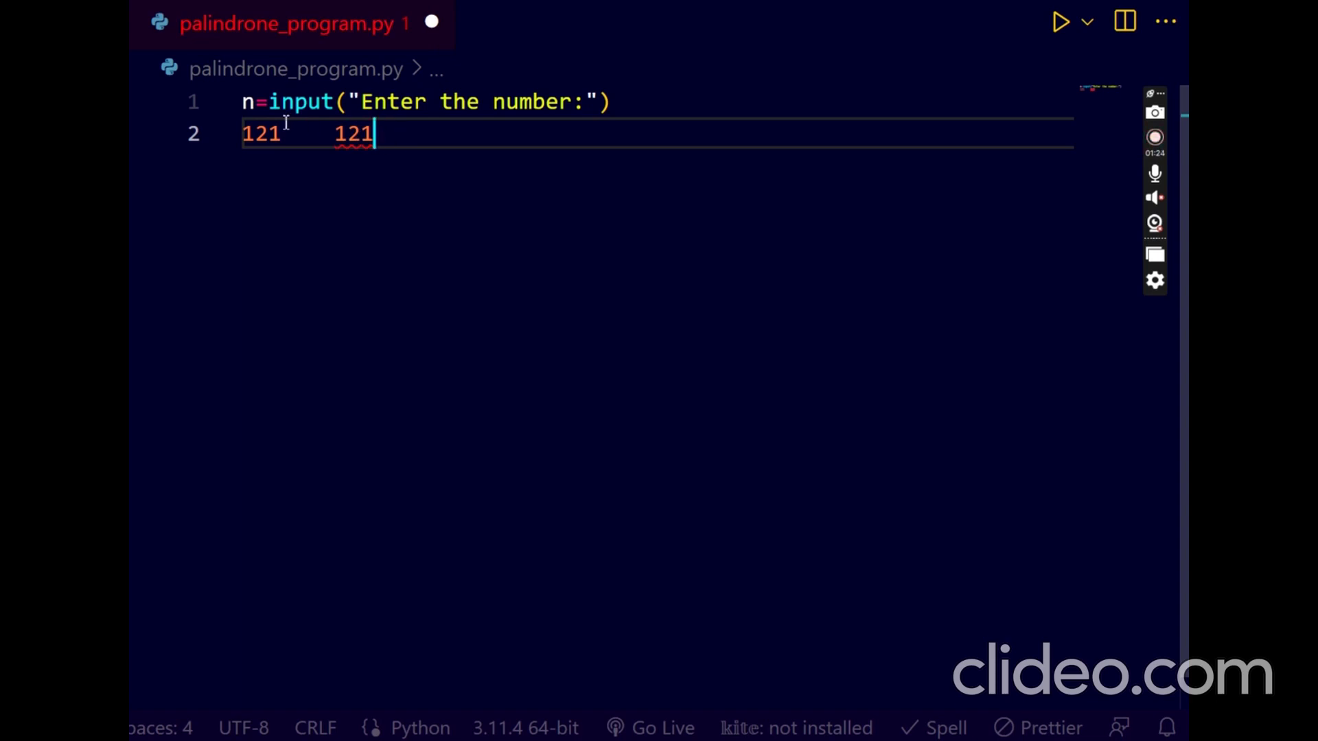
key("Return")
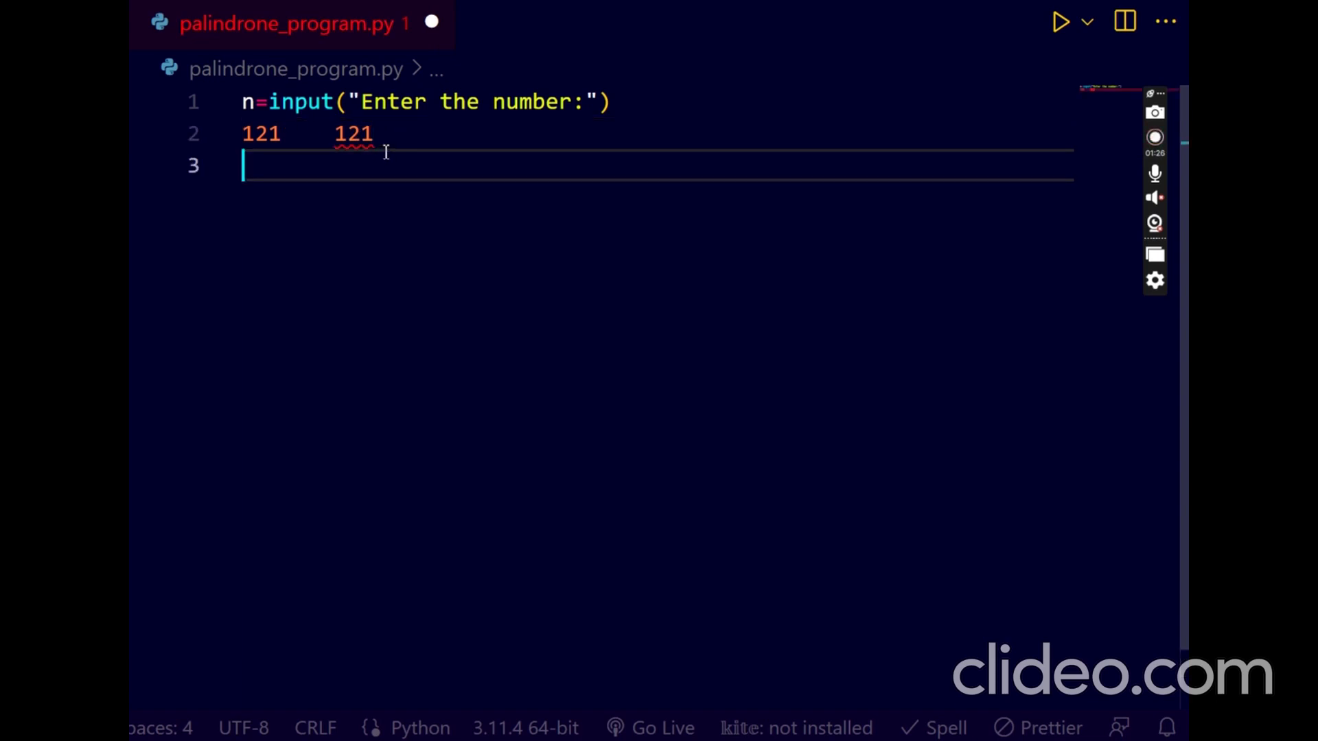
type("14")
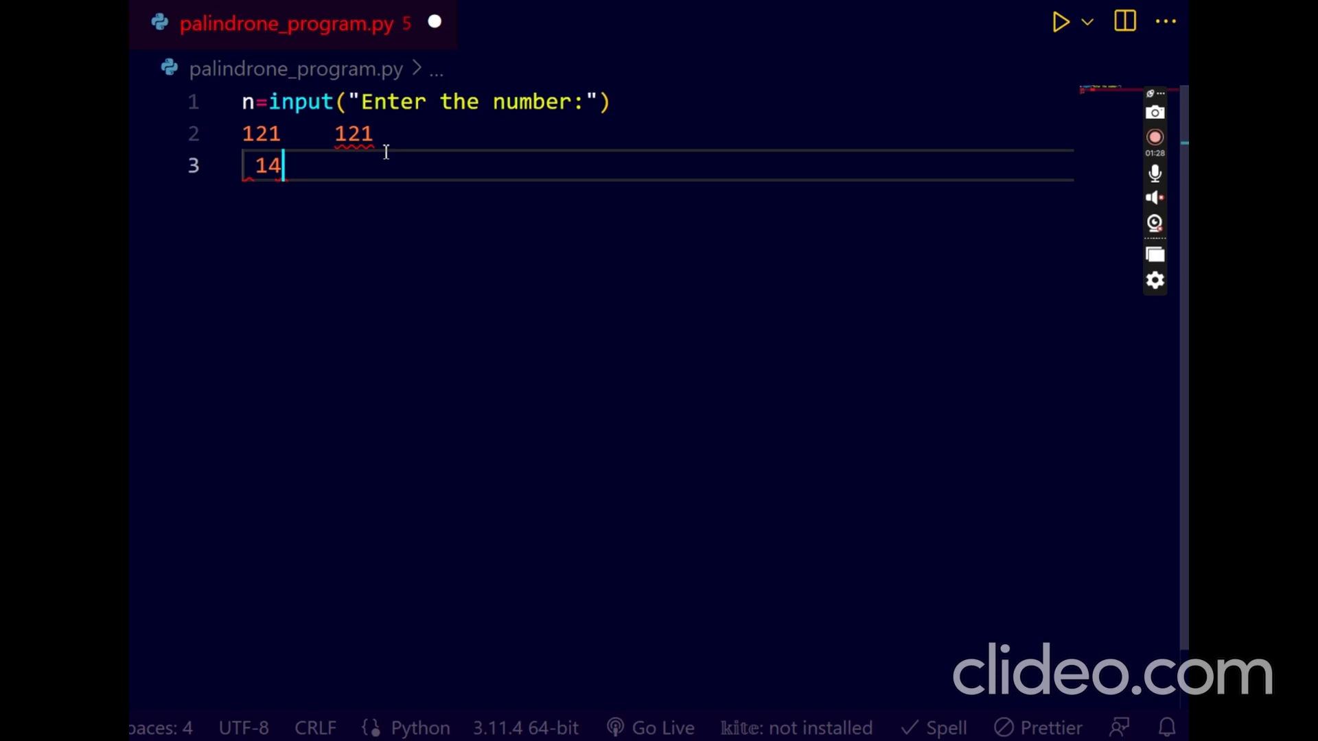
type("3")
type("   3")
type("41")
mouse_move(258, 166)
left_mouse_down()
mouse_move(390, 166)
mouse_move(377, 167)
left_mouse_up()
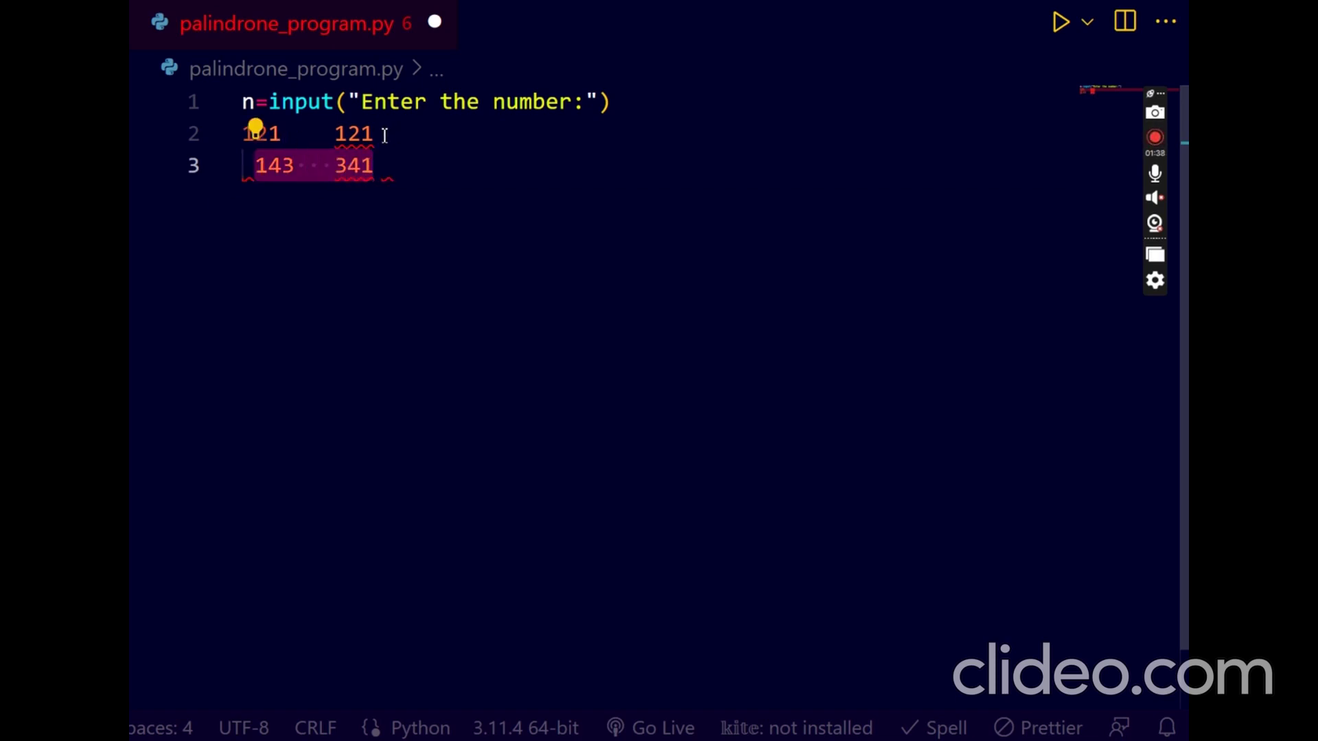
left_click(383, 134)
key("BackSpace")
key("BackSpace")
key("BackSpace")
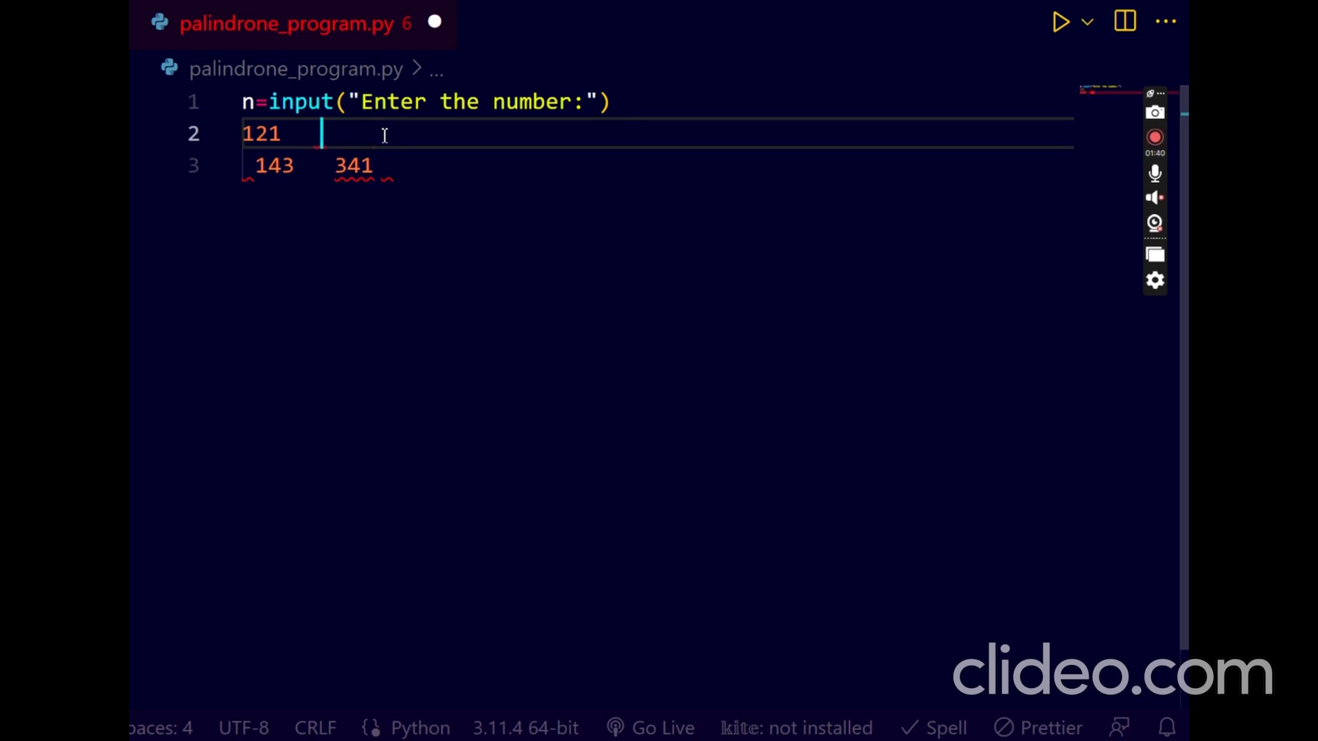
key("BackSpace")
key("BackSpace")
key("BackSpace")
key("BackSpace")
key("BackSpace")
key("BackSpace")
key("BackSpace")
key("BackSpace")
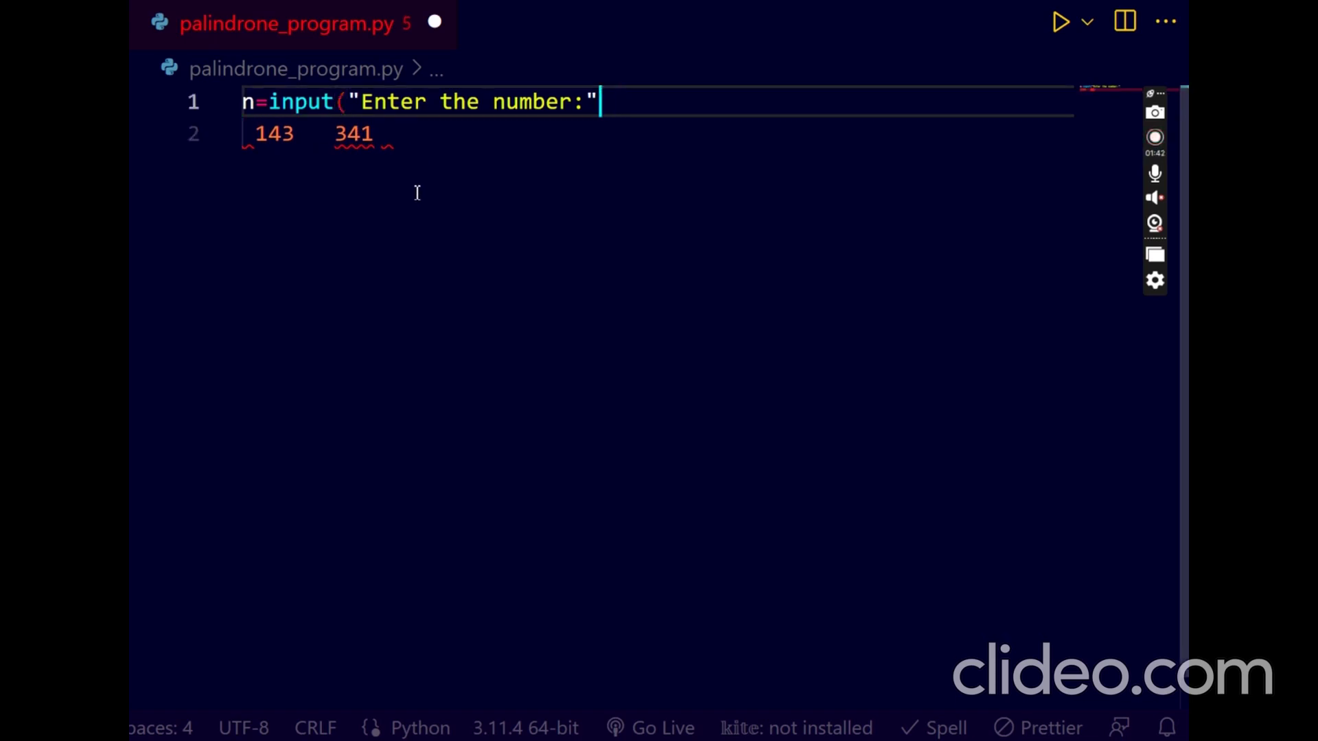
type(")")
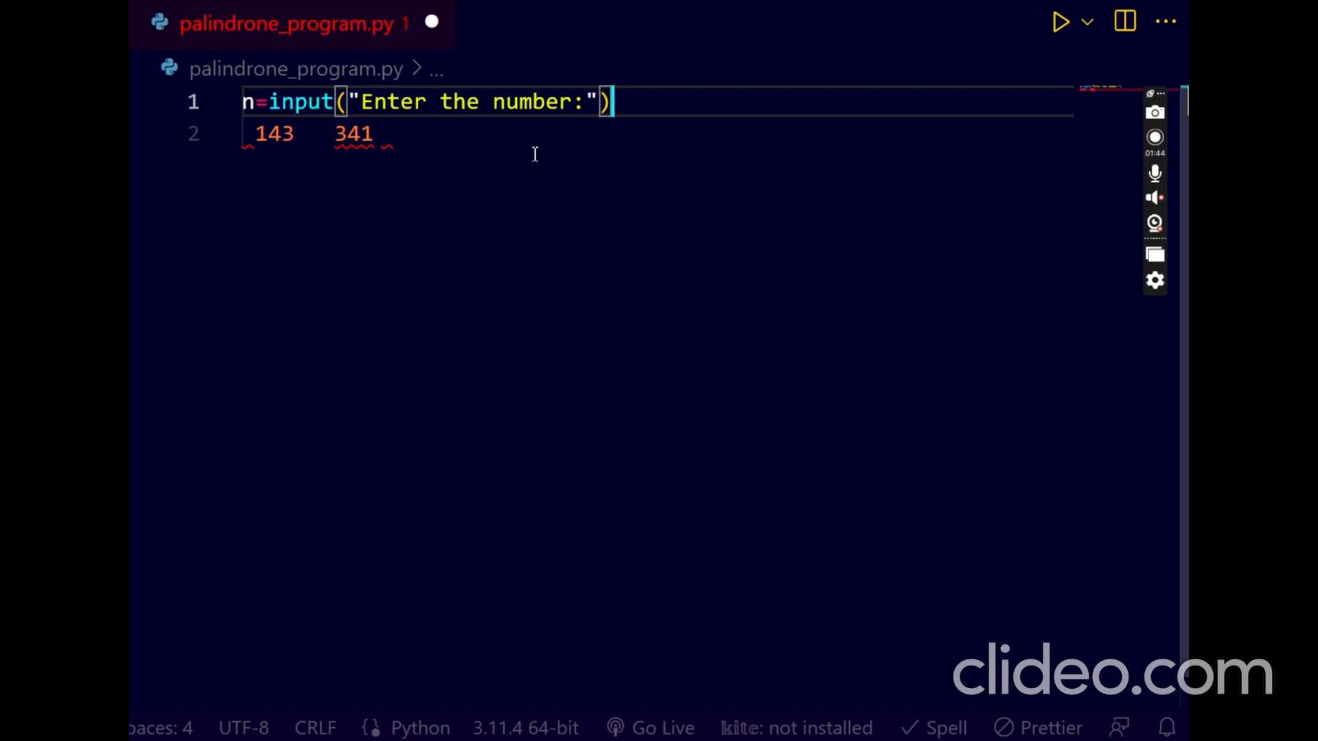
left_click(535, 154)
key("BackSpace")
key("BackSpace")
key("BackSpace")
key("BackSpace")
key("BackSpace")
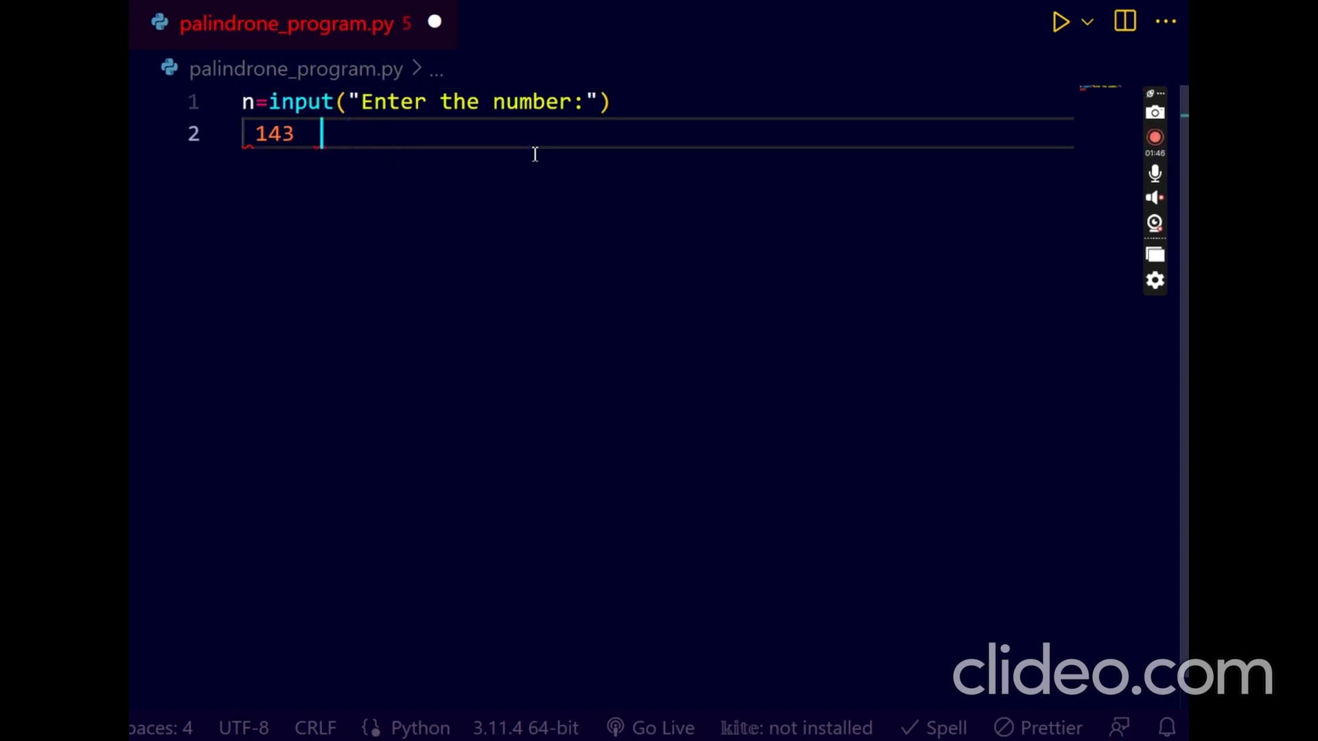
key("BackSpace")
key("BackSpace")
key("BackSpace")
key("BackSpace")
key("BackSpace")
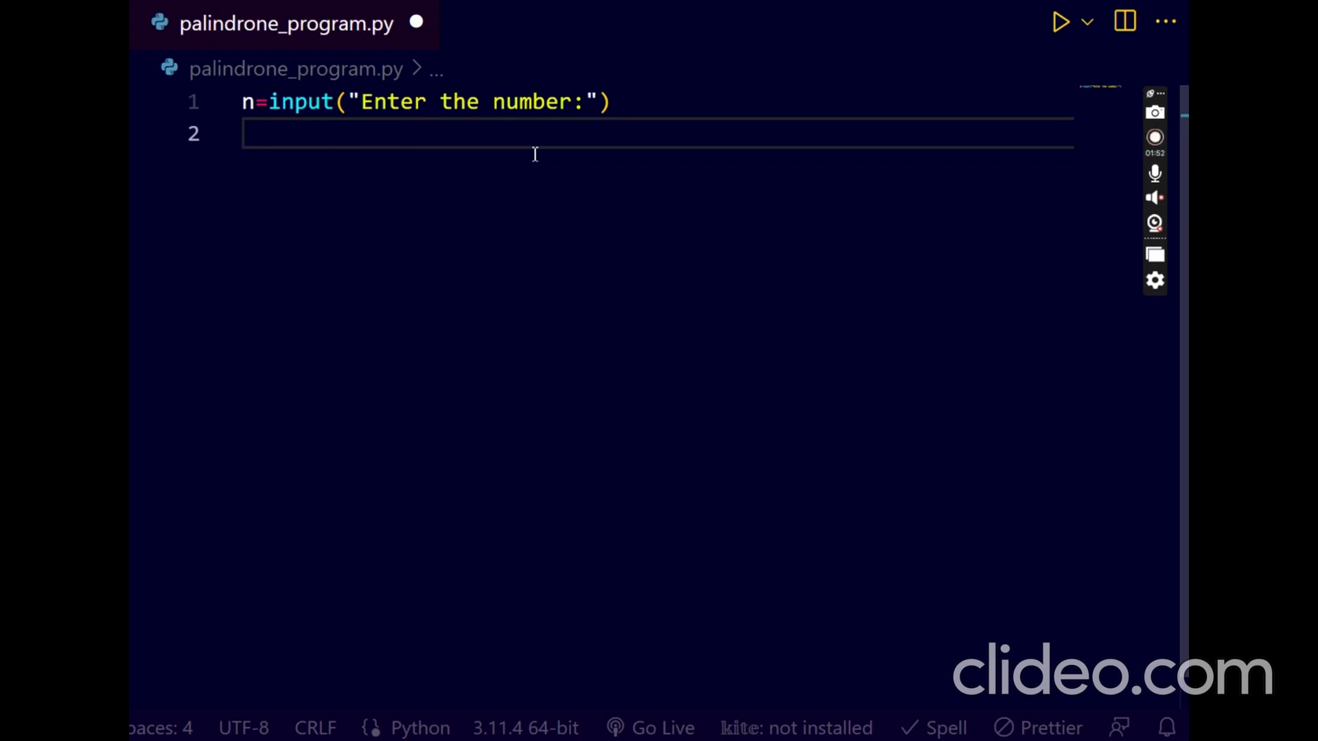
type("x=")
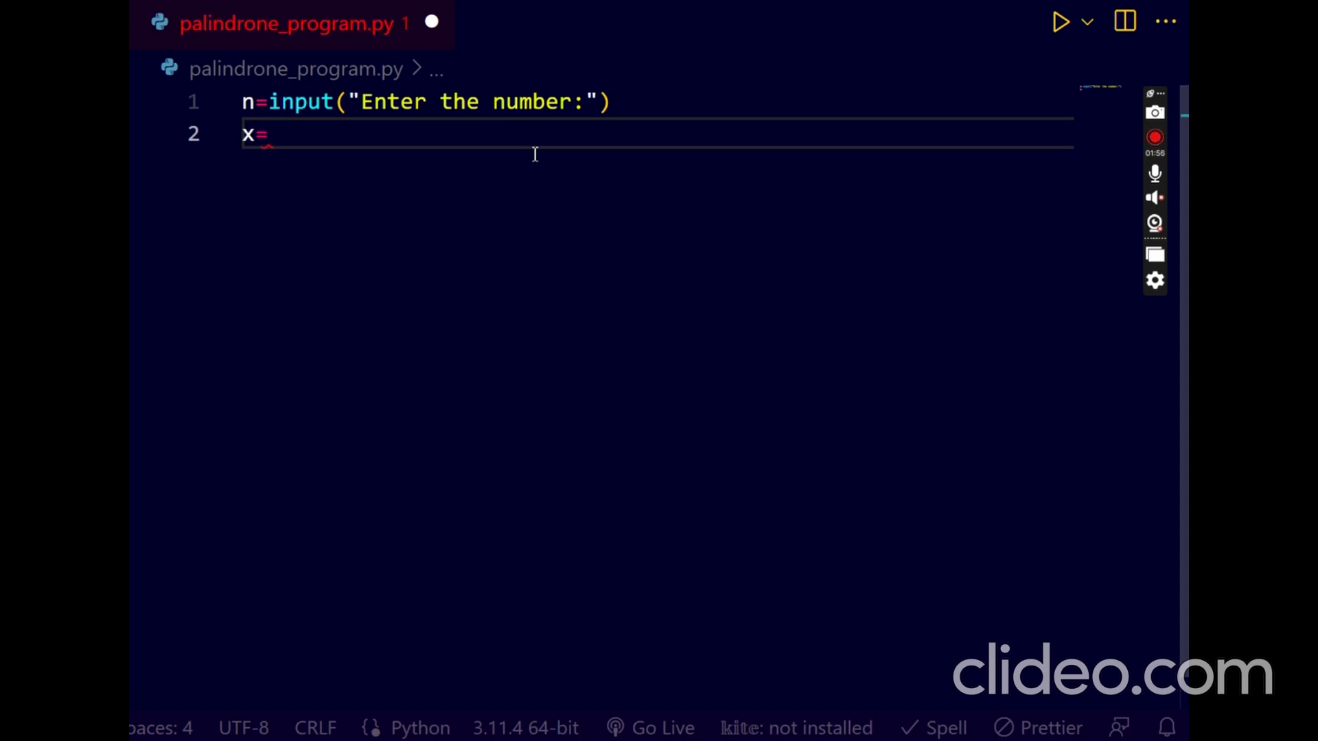
type("n{")
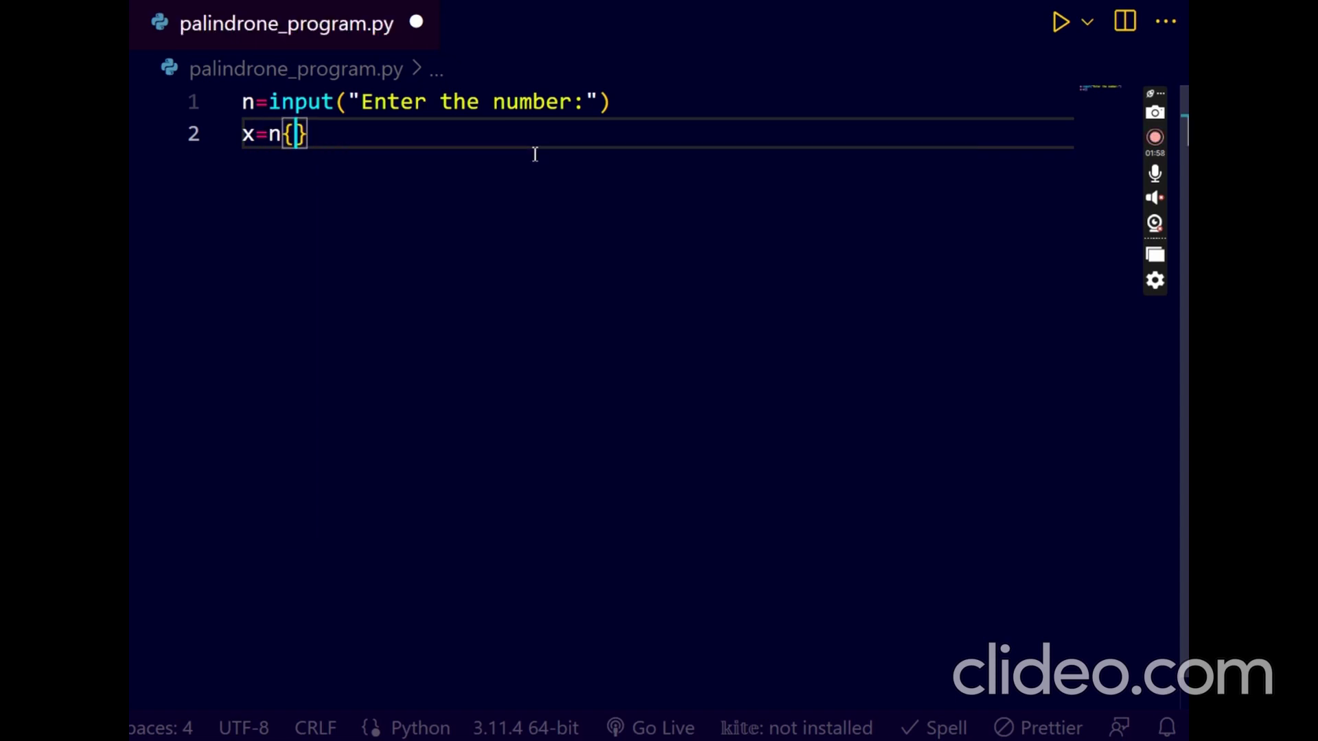
Step: Correct line 2 to x=n[::-1] and add print("x=",x) on line 3
key("BackSpace")
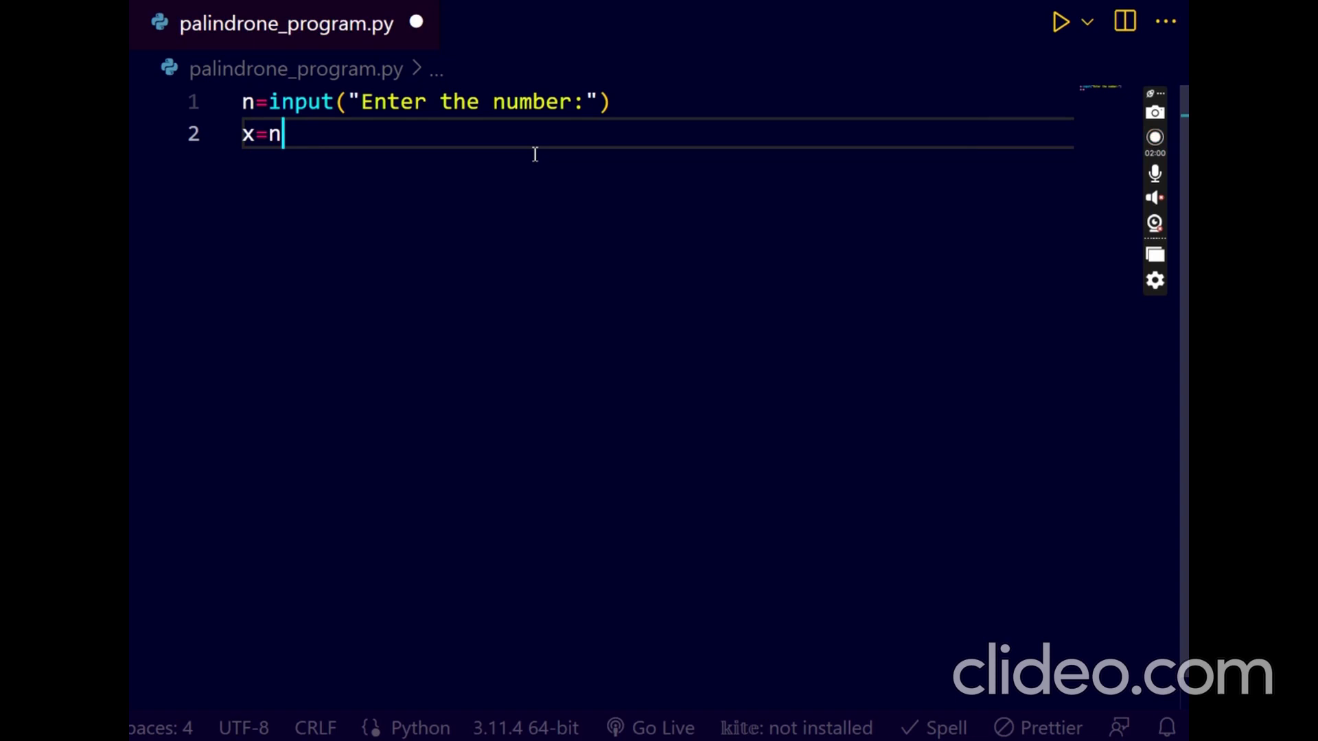
type("[::")
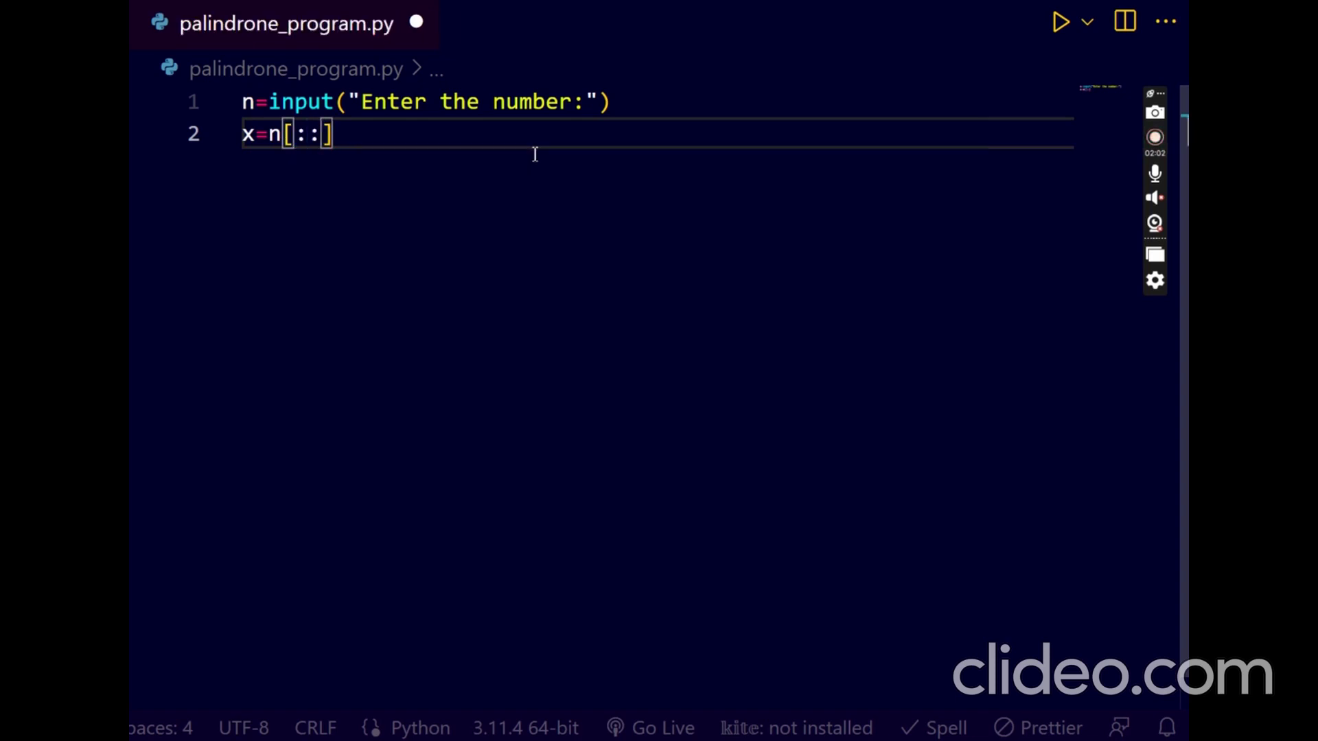
type("-1")
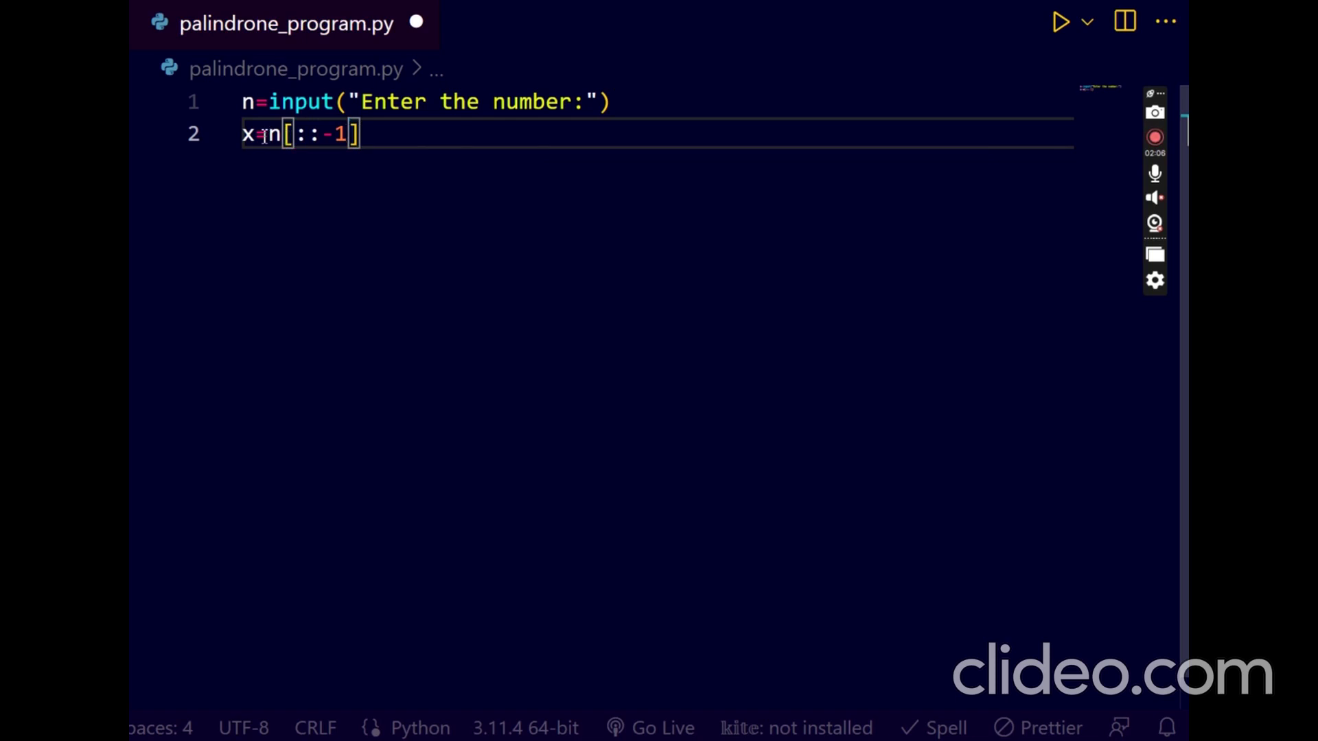
mouse_move(247, 134)
left_click_drag(270, 134, 363, 134)
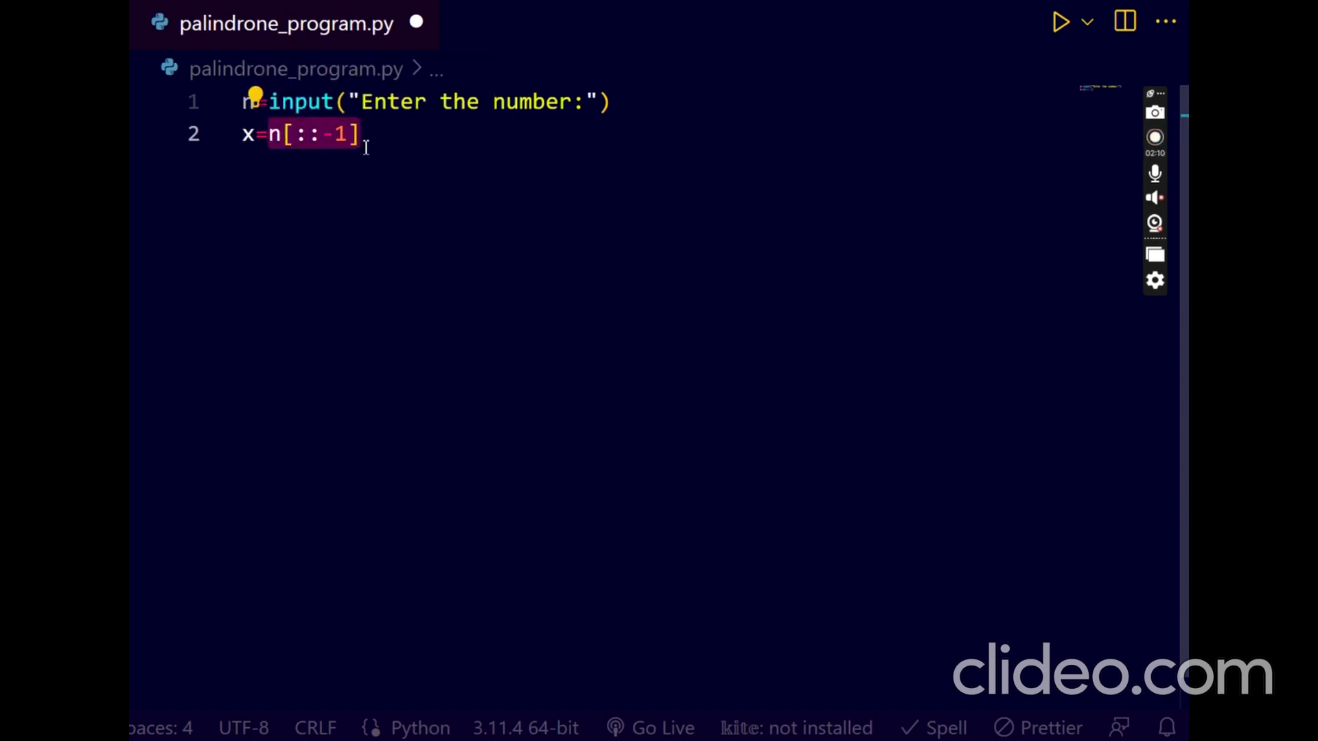
left_click(365, 135)
key("Return")
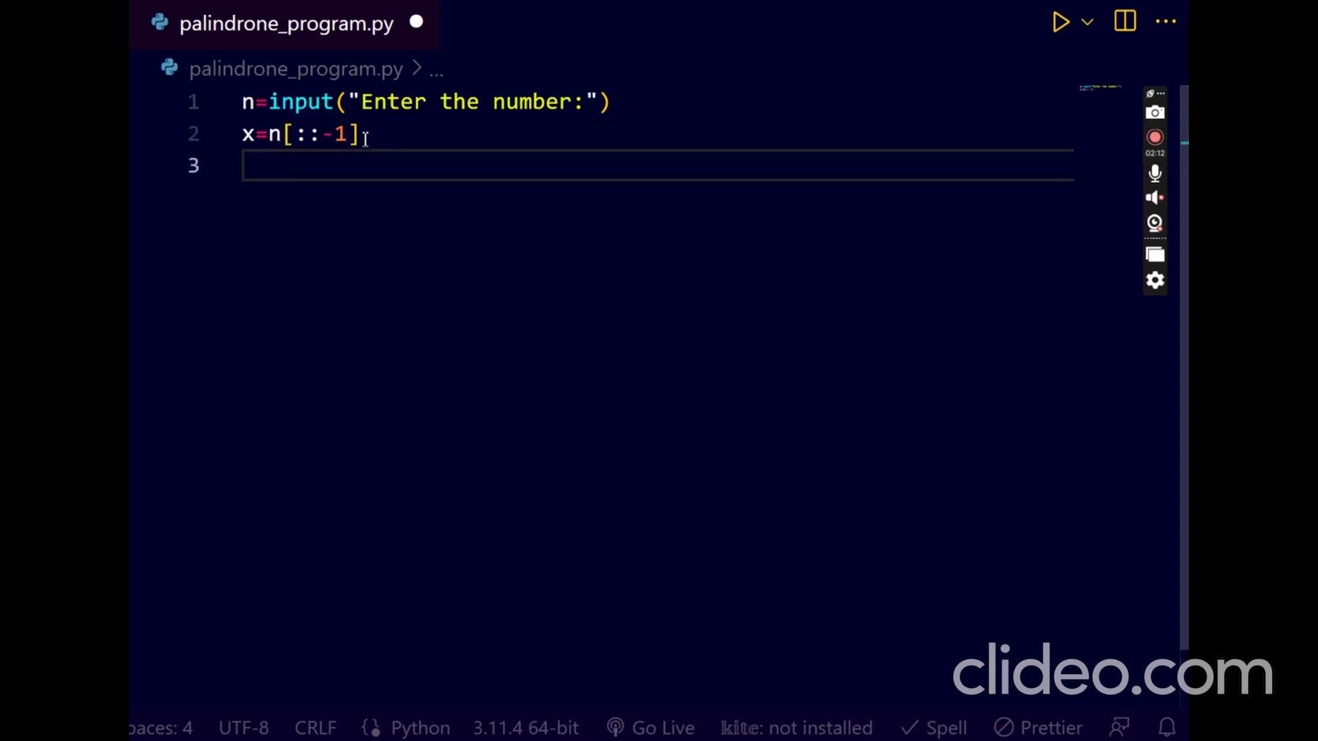
type("print")
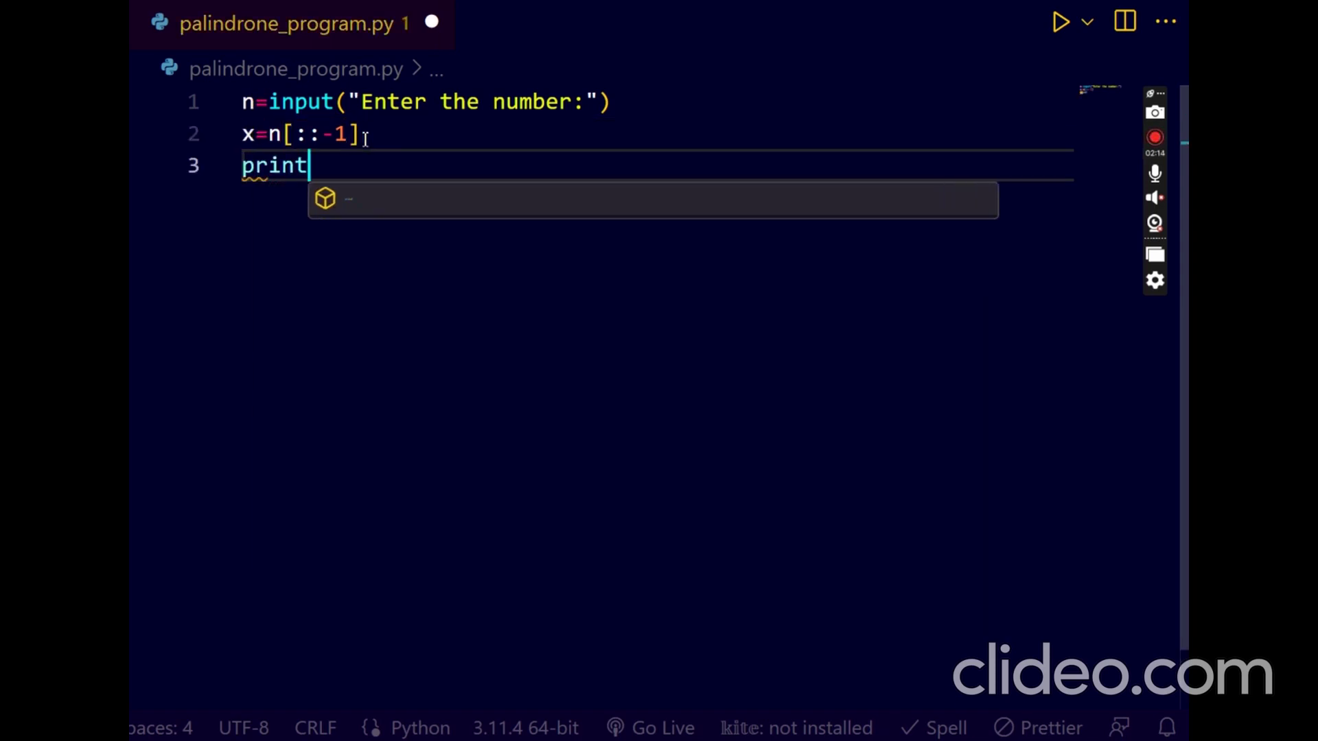
type("(")
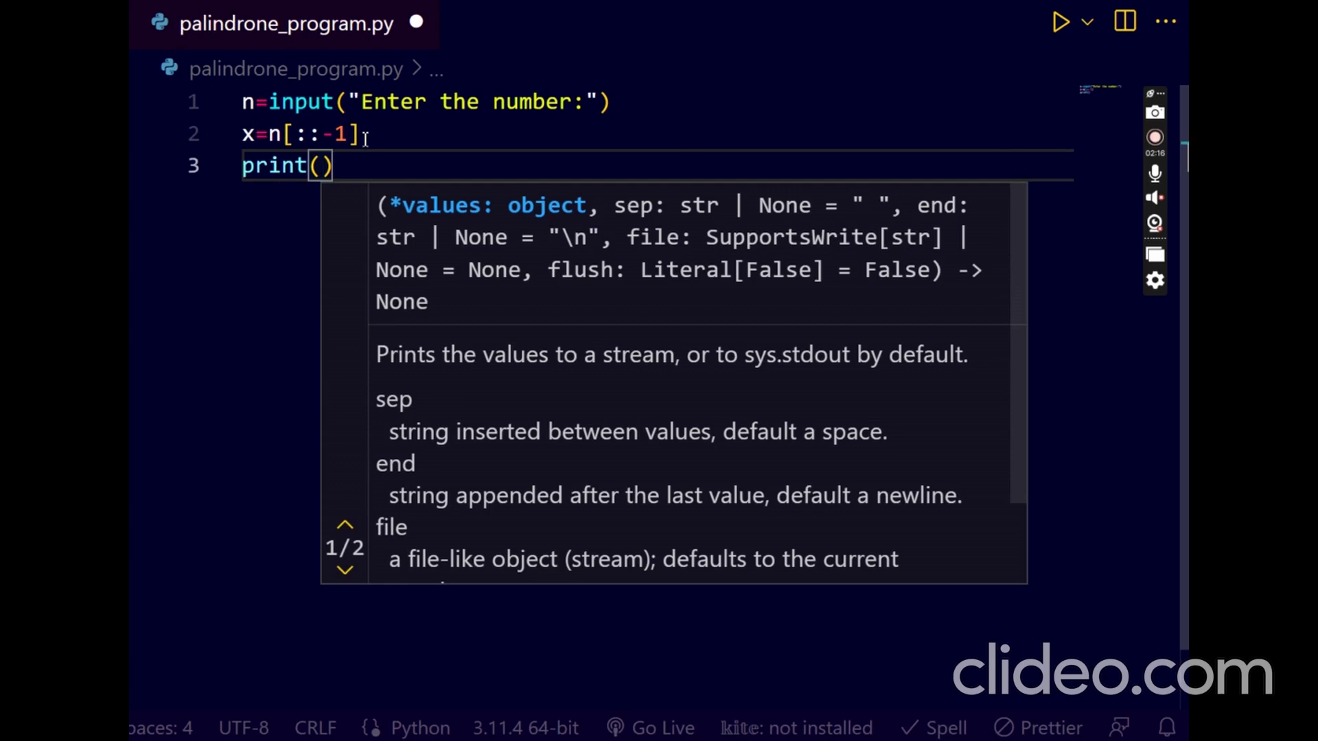
type("\"x=\"")
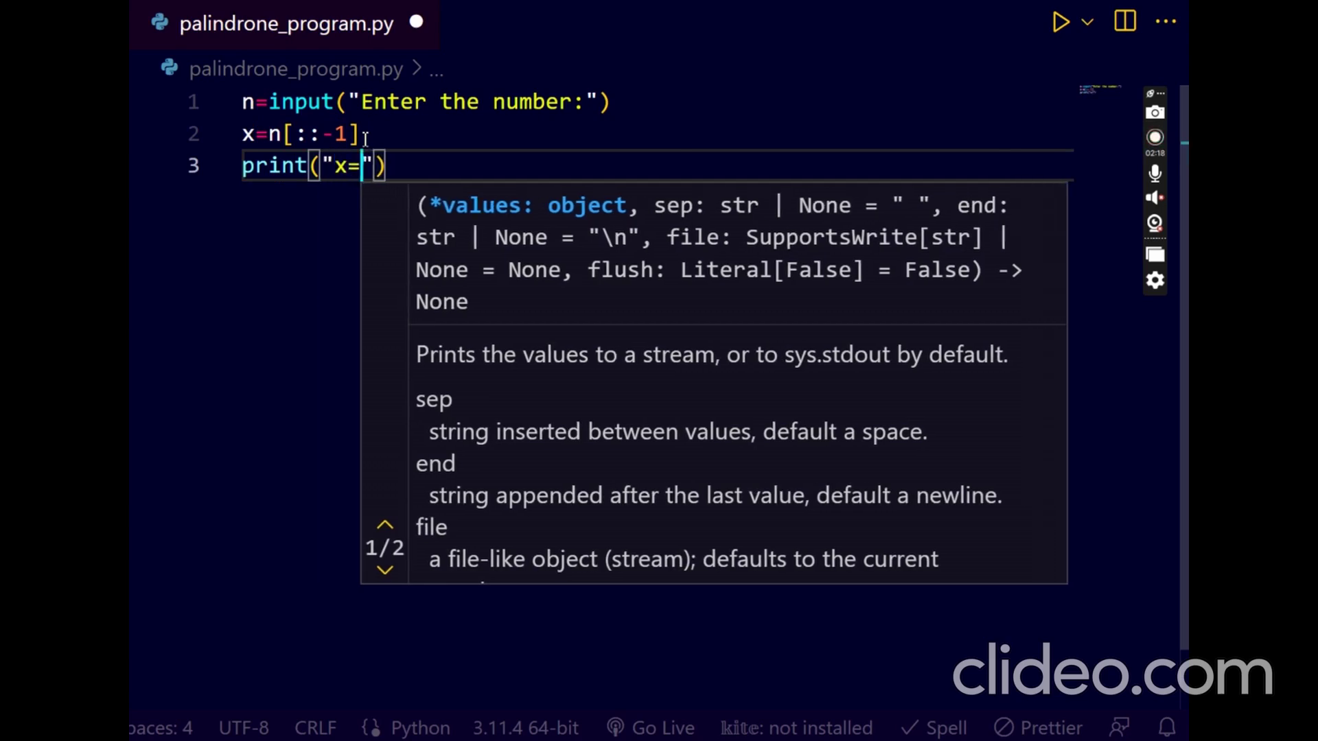
type(",x")
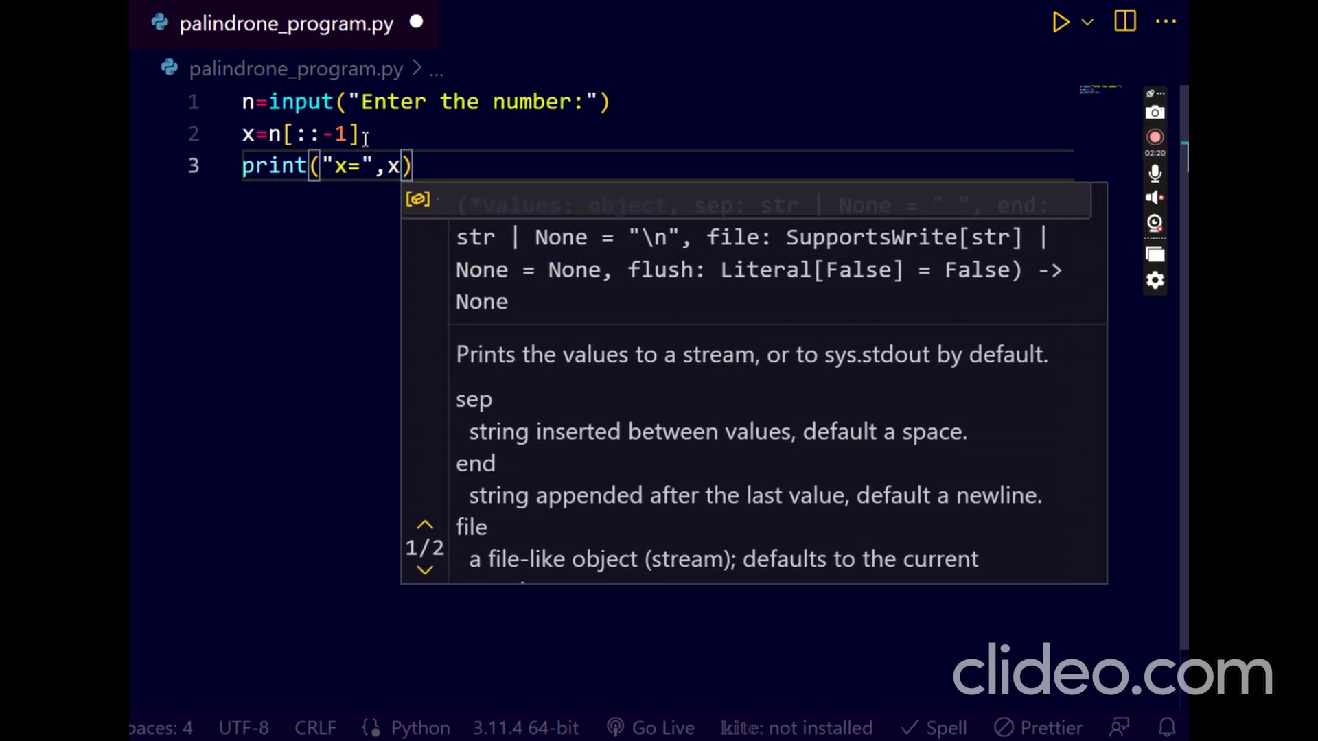
type(")")
key("Return")
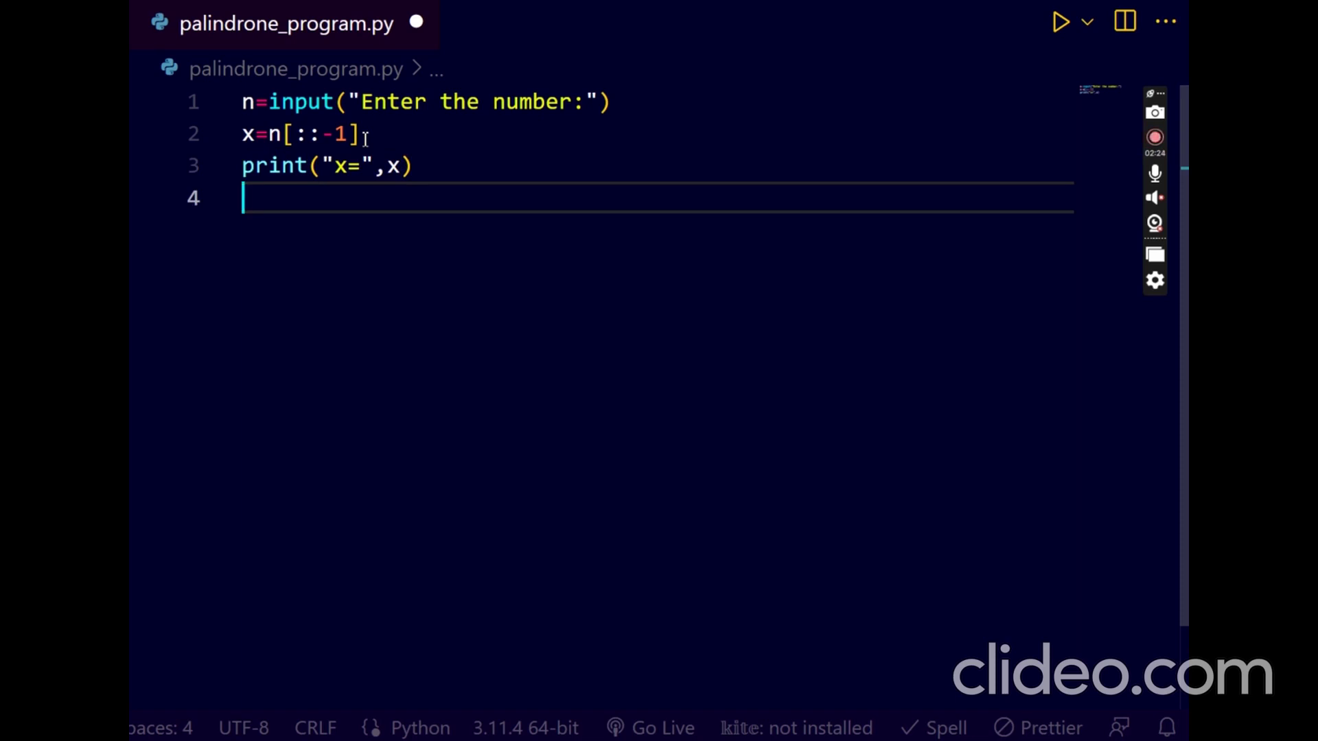
type("if ")
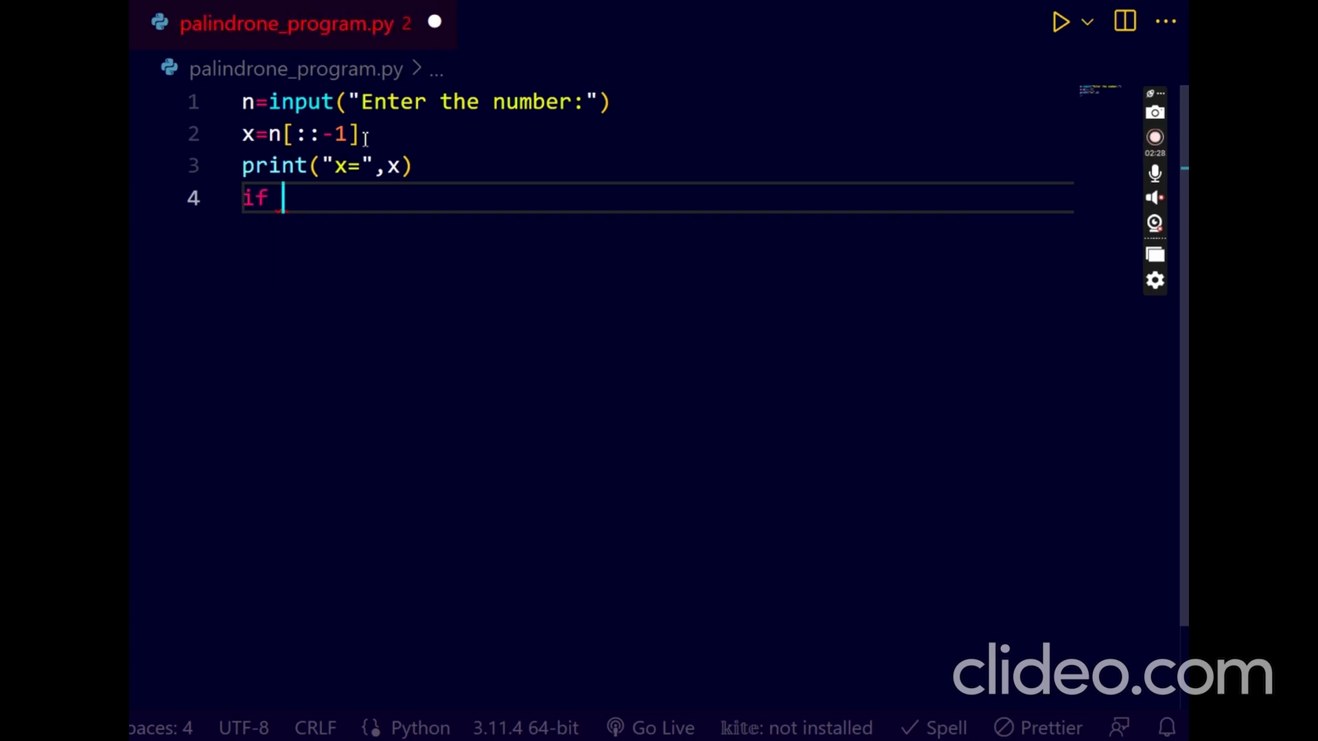
type("x==n")
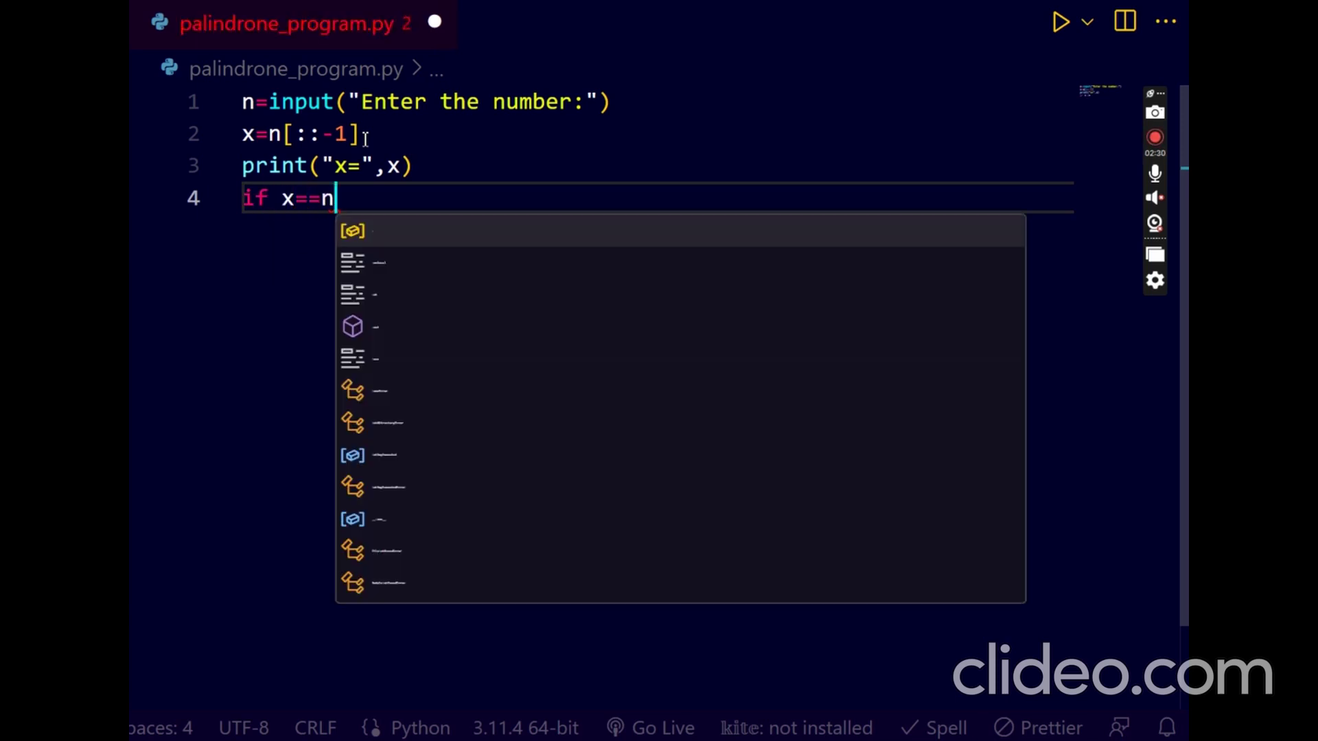
type(":")
Step: Write the if x==n / else branches printing "palindrome" and "Not a palindrome"
key("Return")
type("pr")
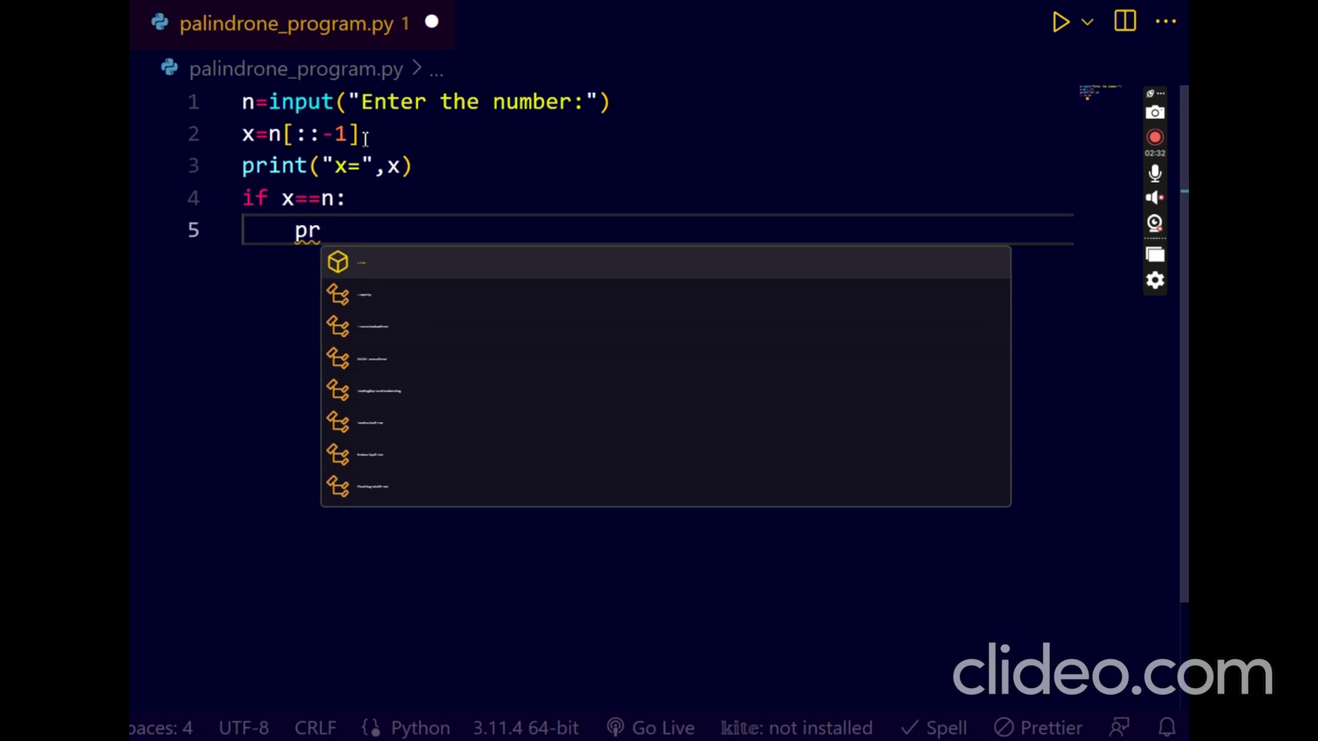
type("ijnt")
key("BackSpace")
key("BackSpace")
key("BackSpace")
type("n")
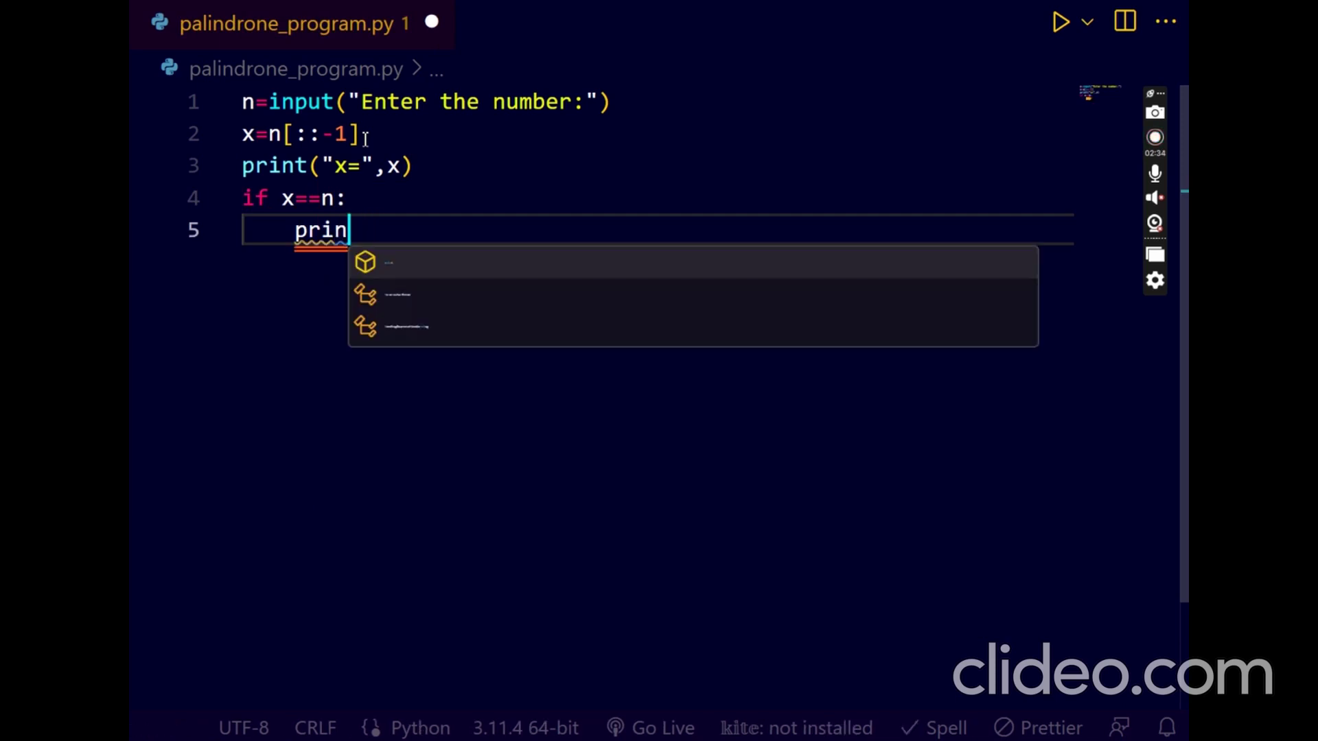
type("t(\"")
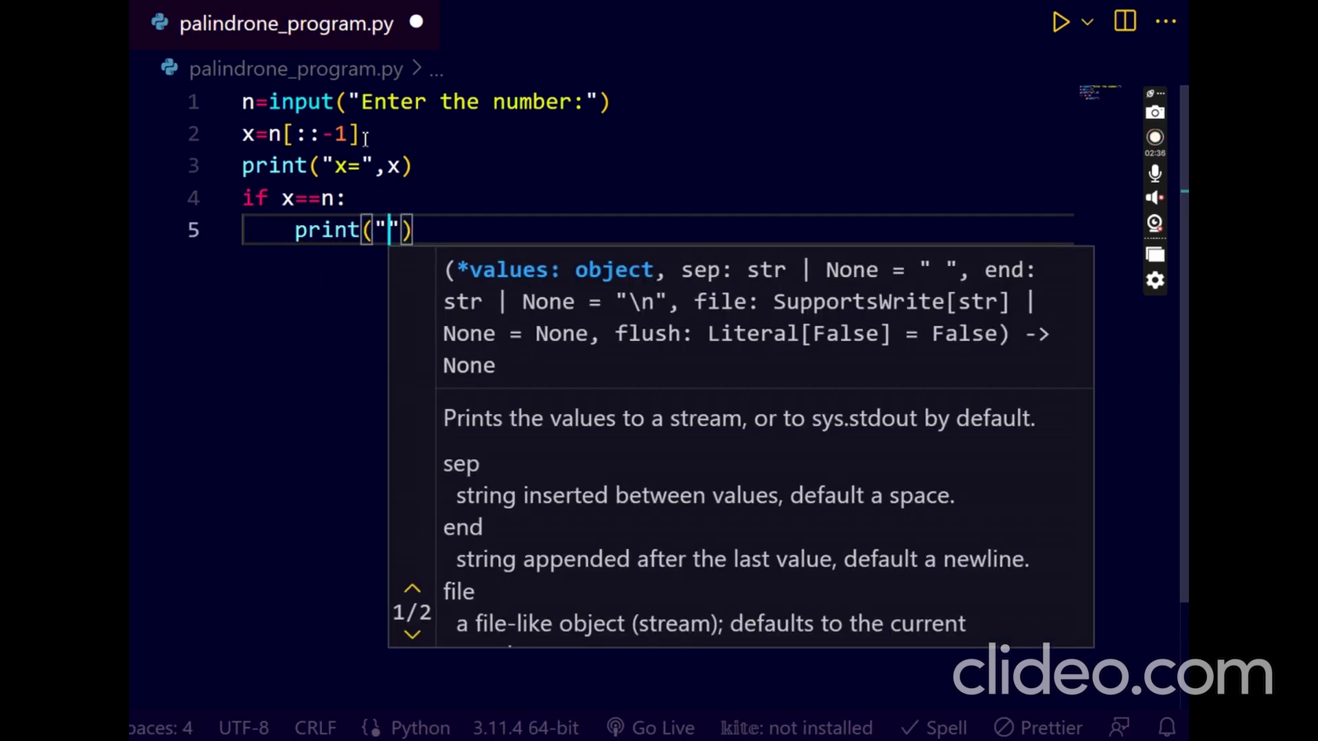
type("palin")
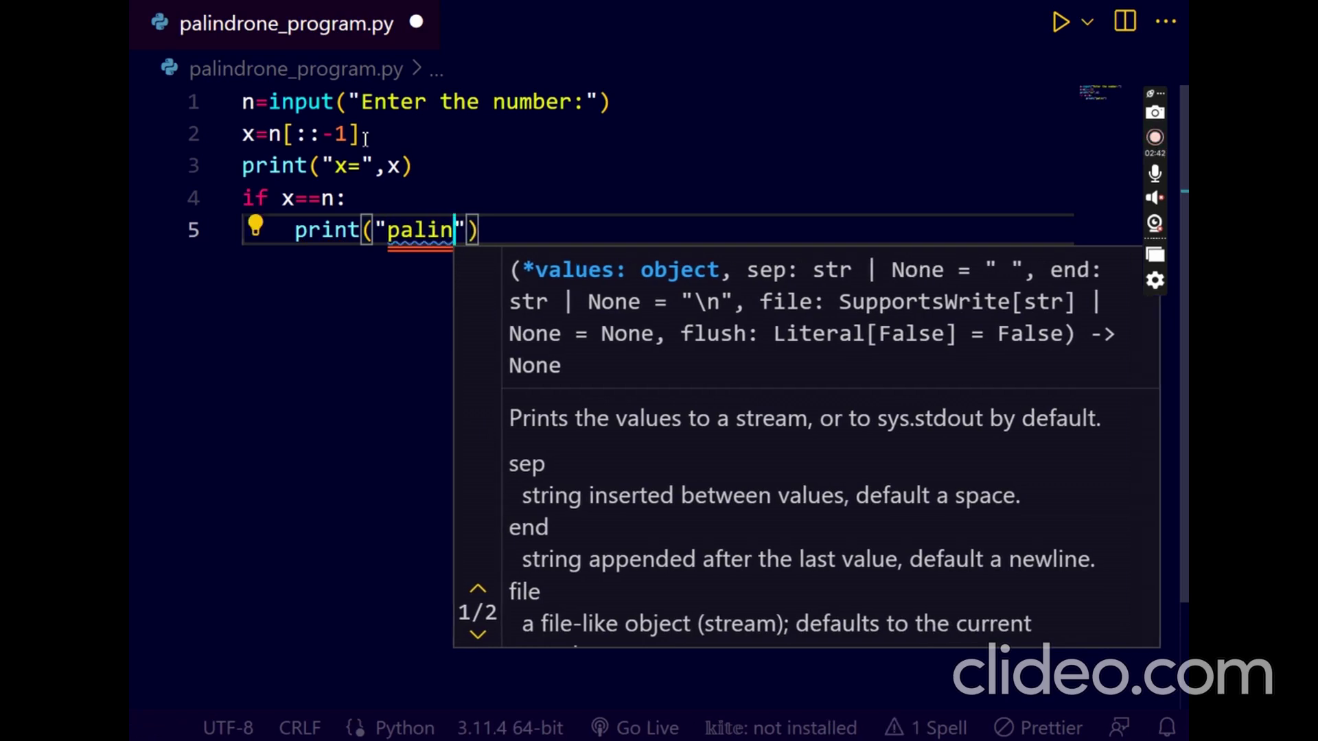
type("drom")
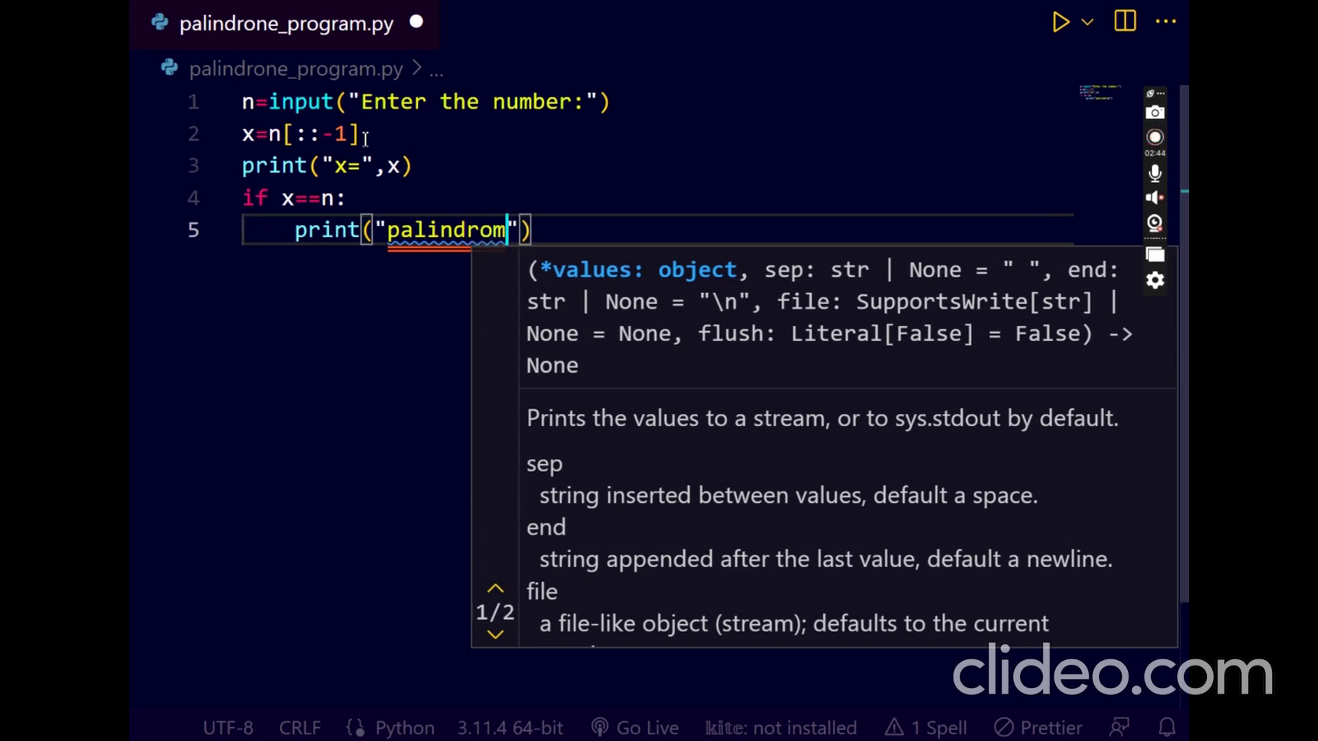
type("e")
key("End")
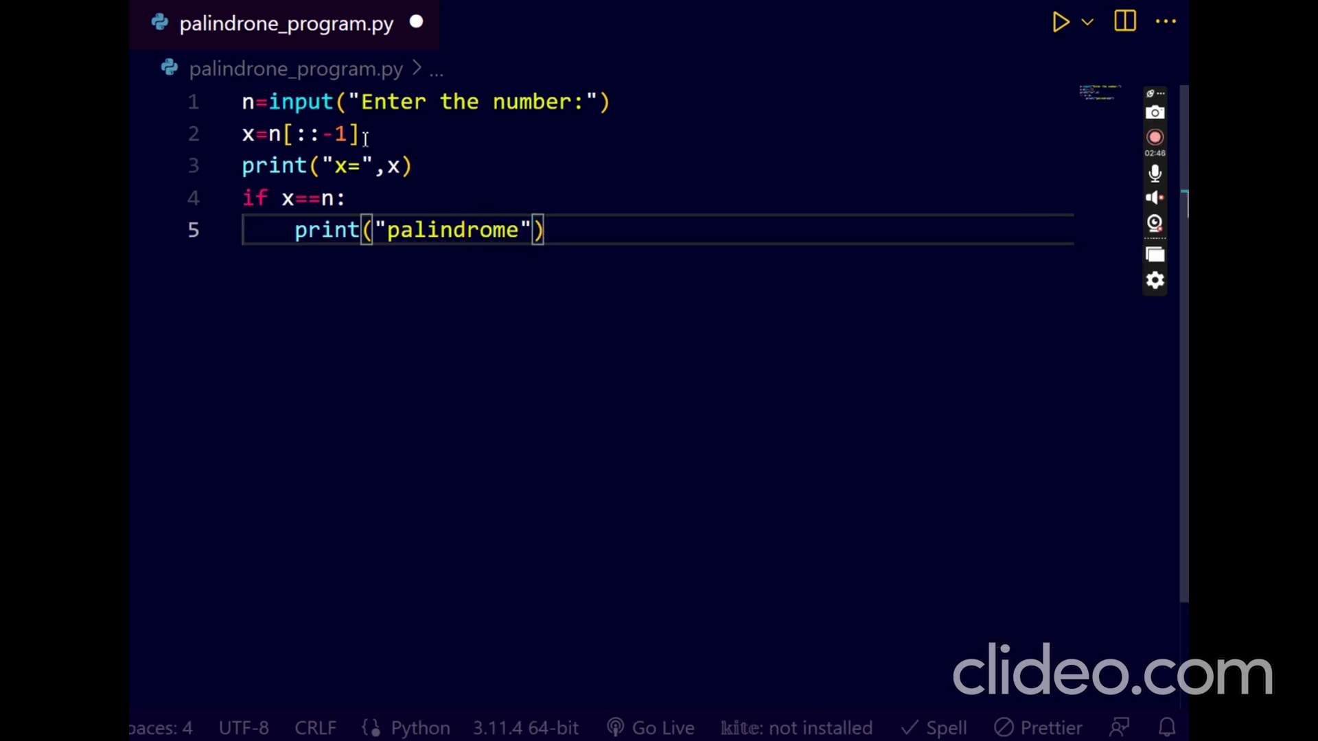
key("Return")
key("BackSpace")
type("else")
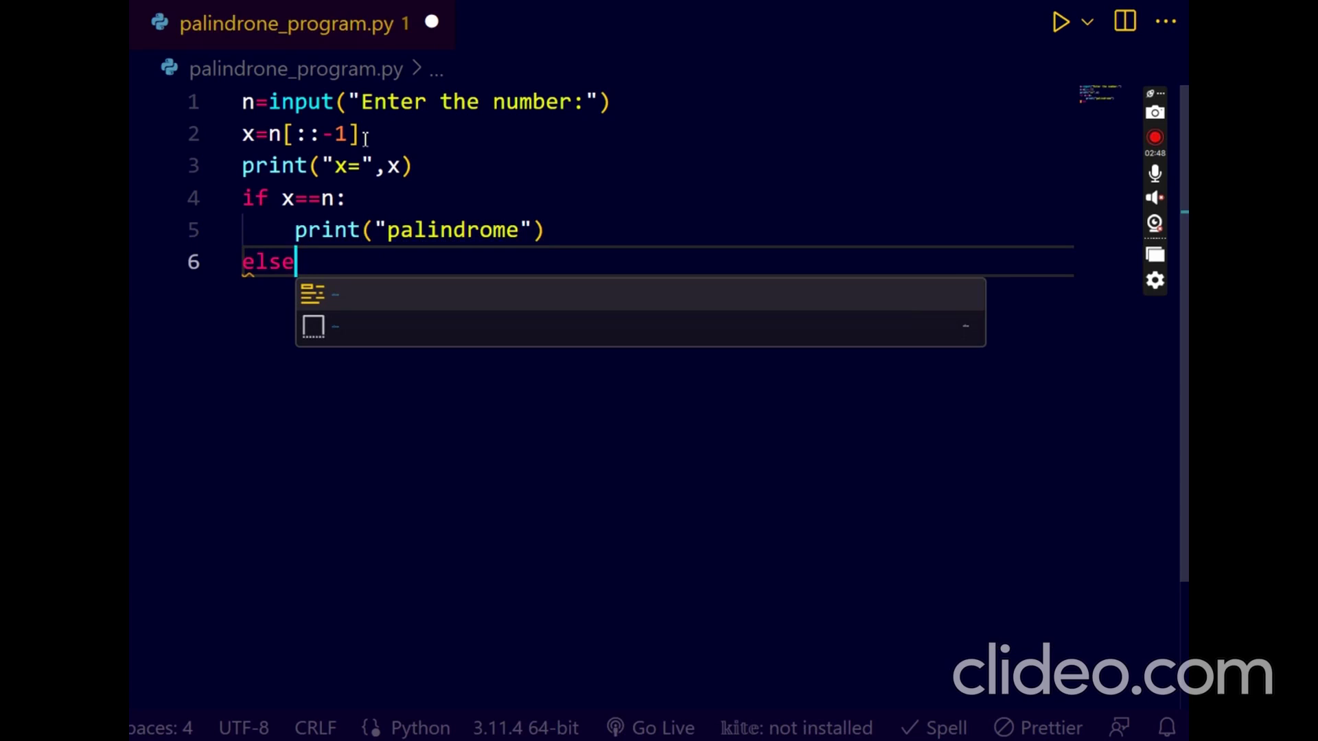
type(":")
key("Return")
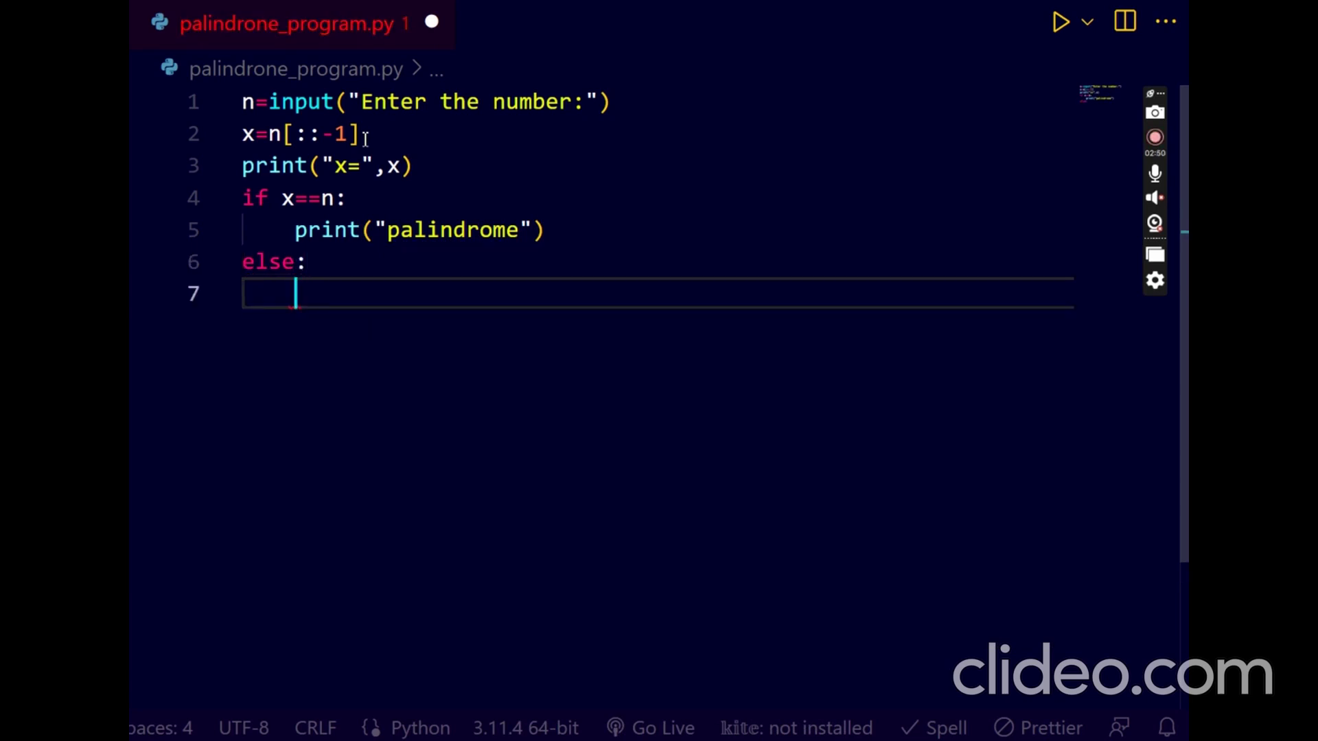
type("print")
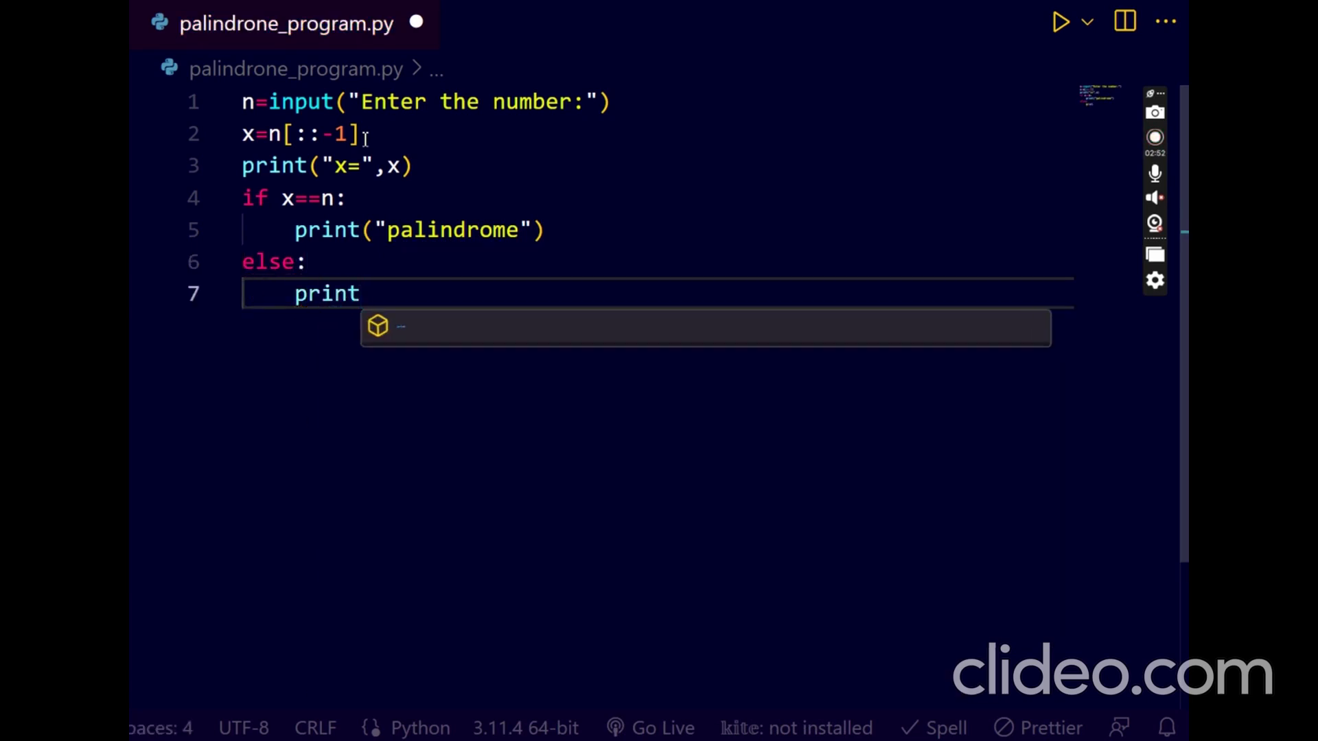
type("(\"")
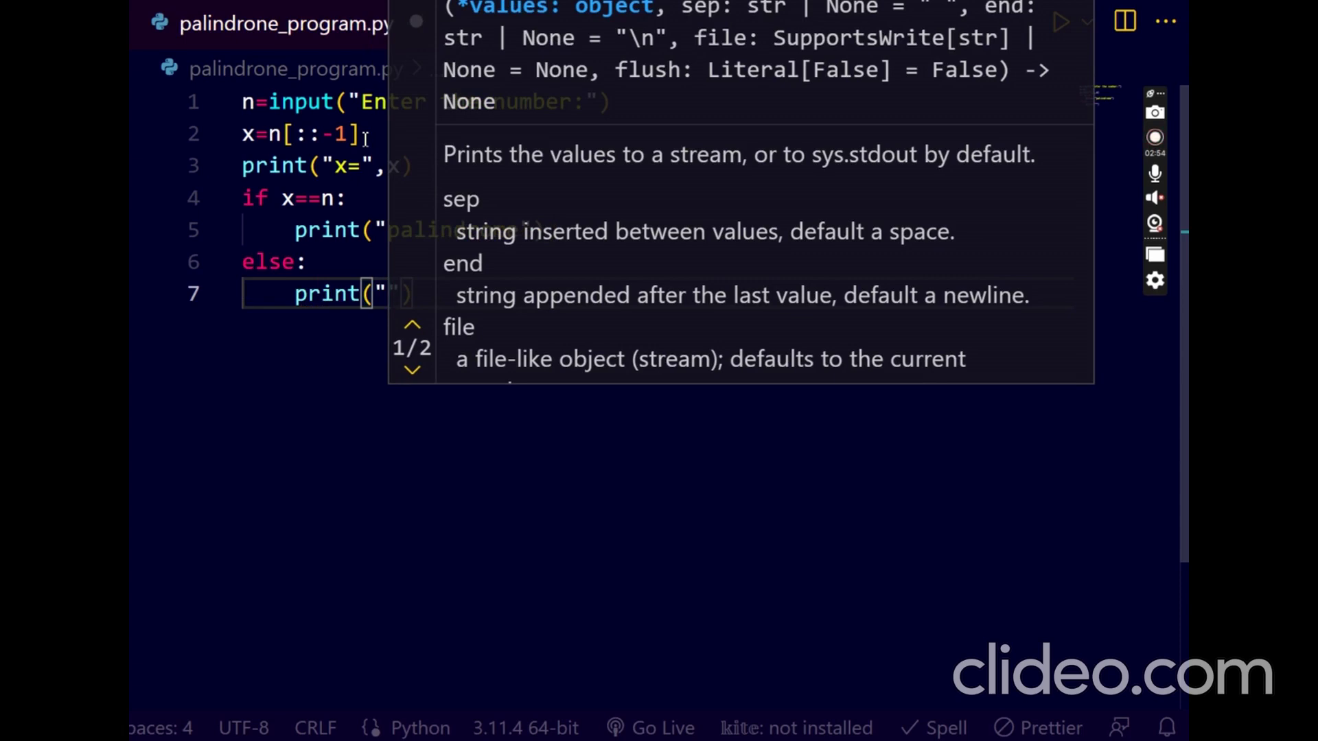
type("Not")
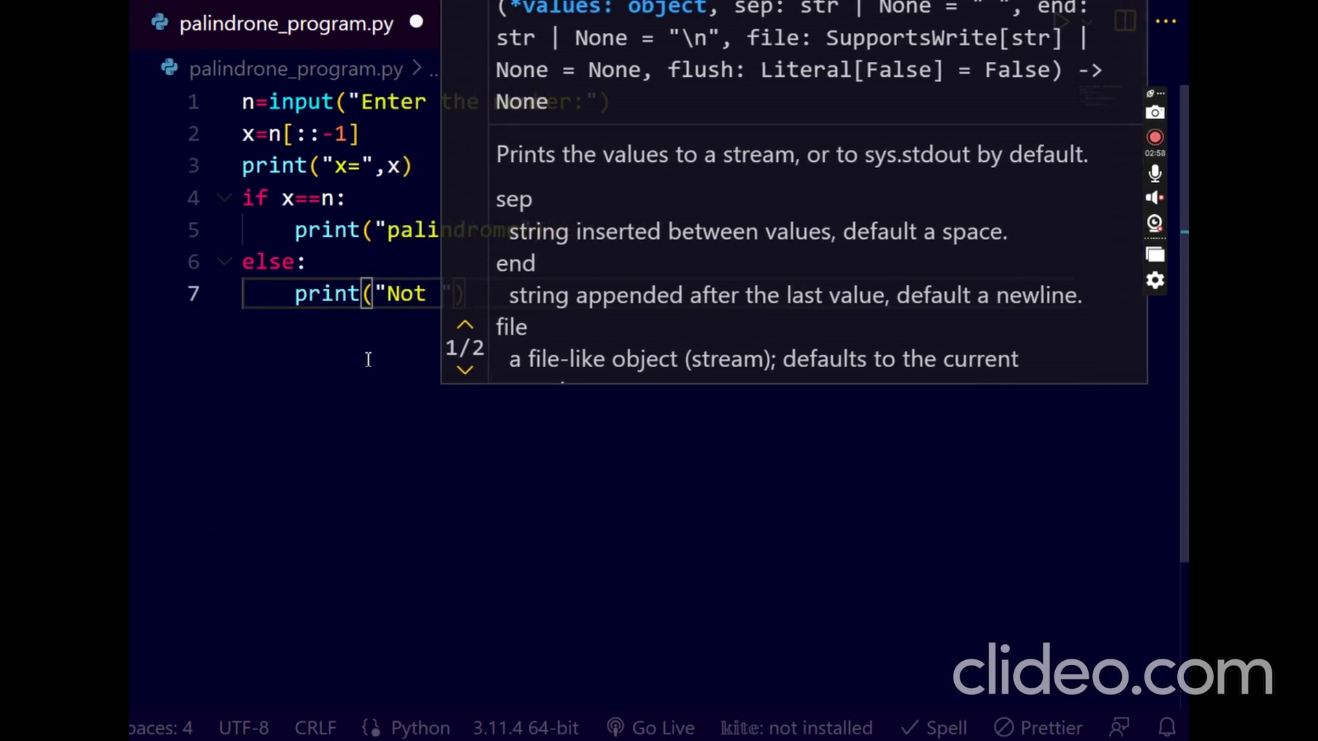
Step: Fix the typos in the "Not a palindrome" message and save the script
left_click(449, 295)
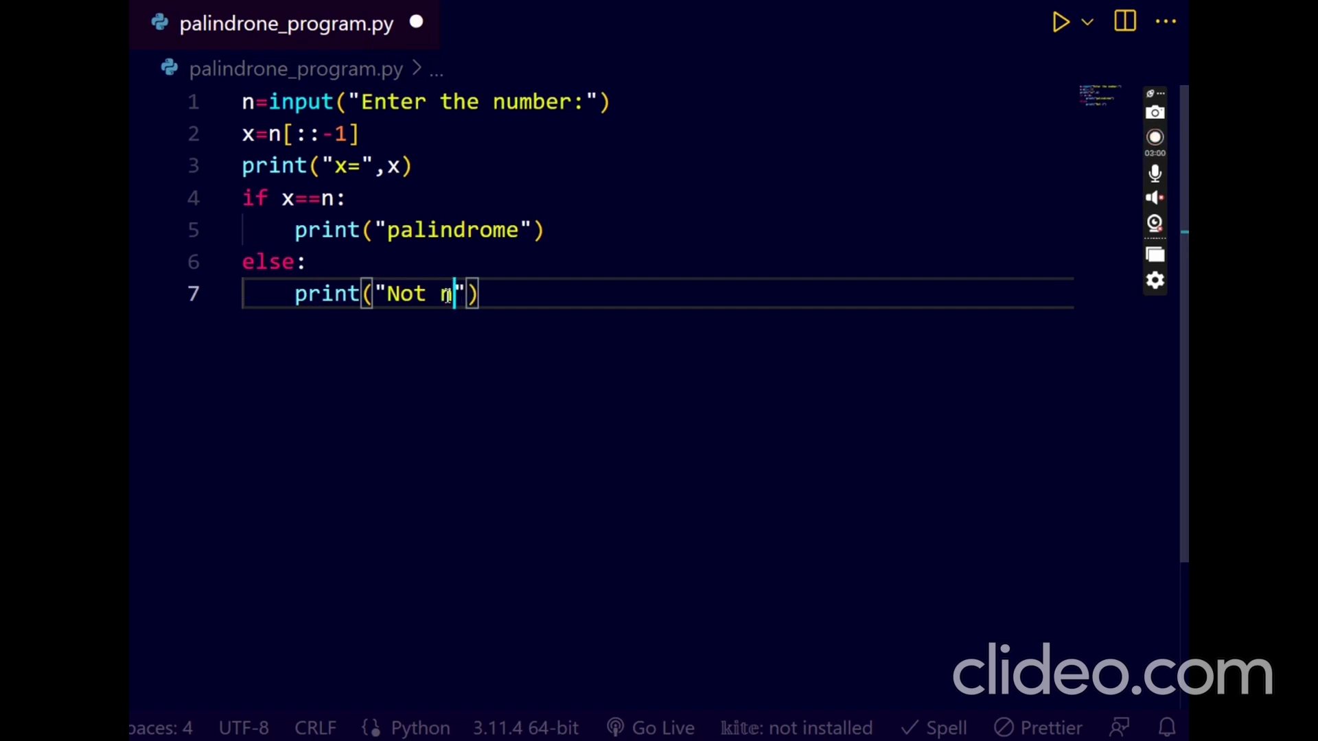
type("not a pa")
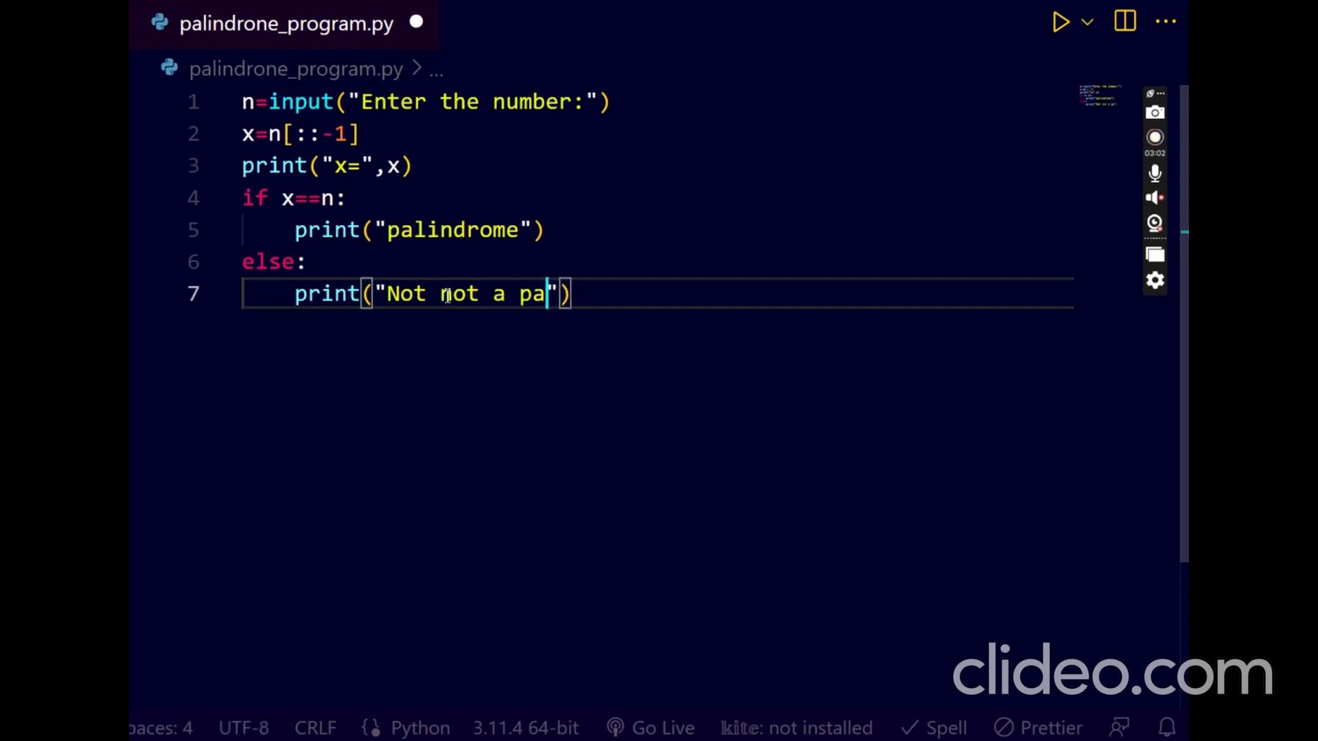
type("lindro")
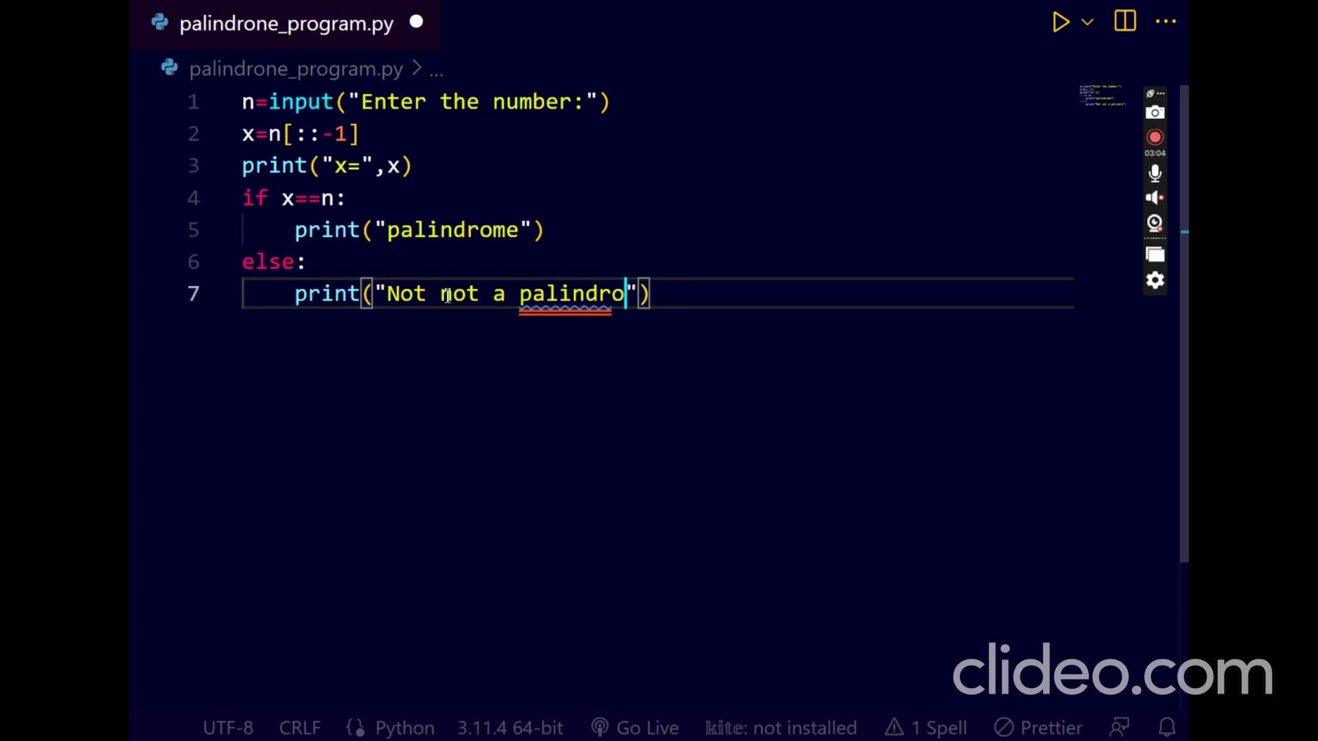
type("mr")
key("BackSpace")
type("e")
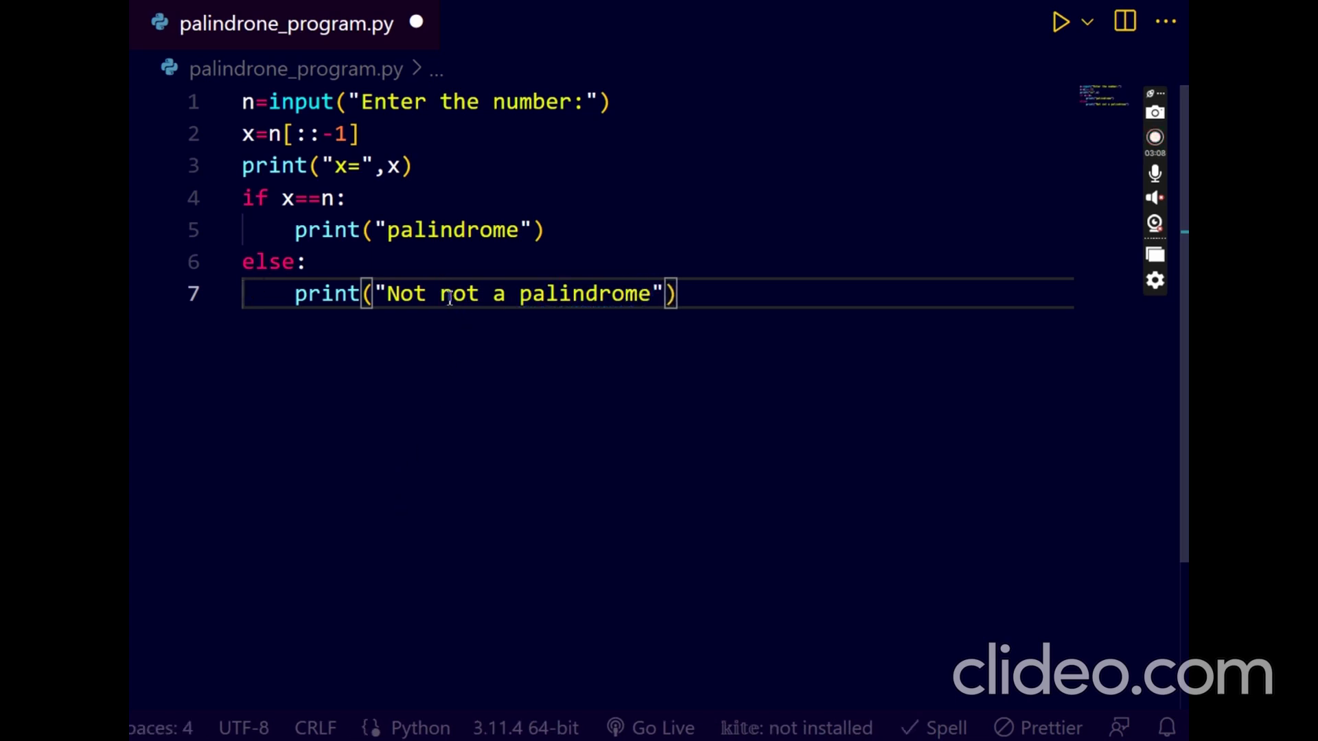
left_click(480, 295)
key("BackSpace")
key("BackSpace")
key("BackSpace")
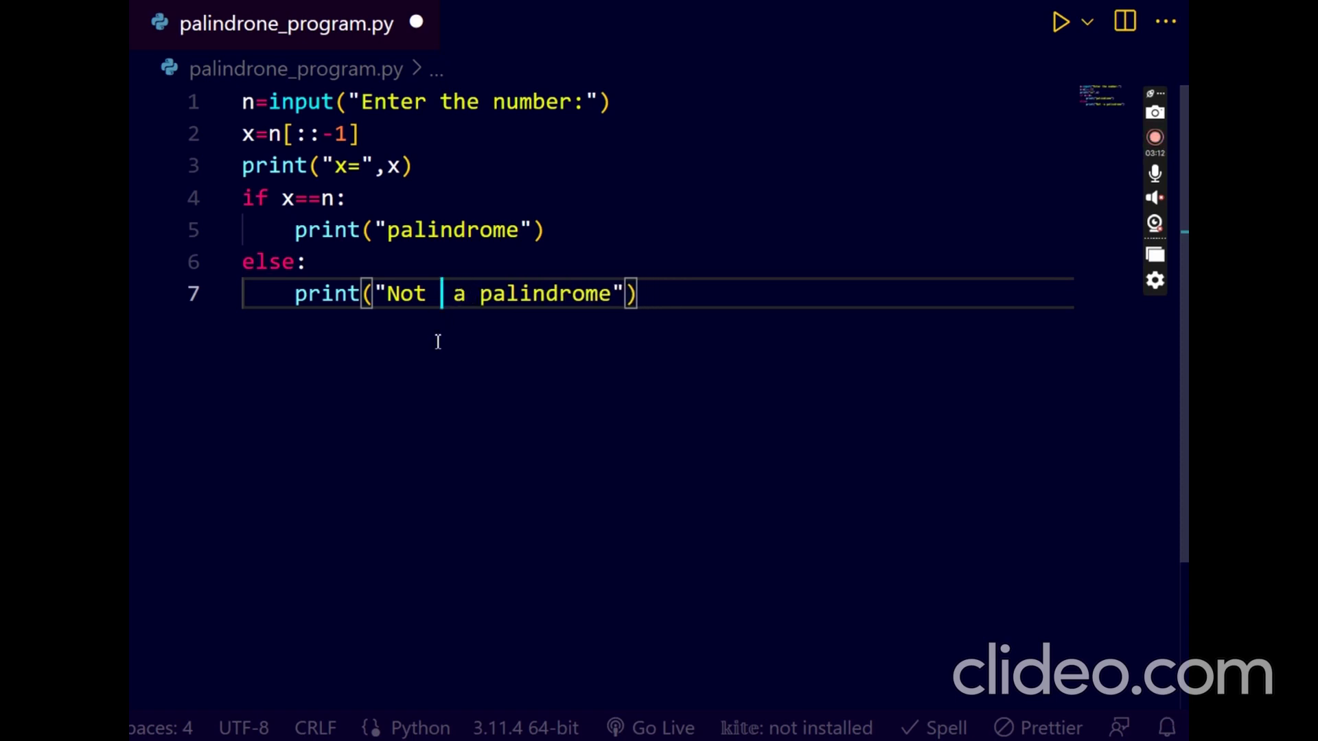
key("ctrl+s")
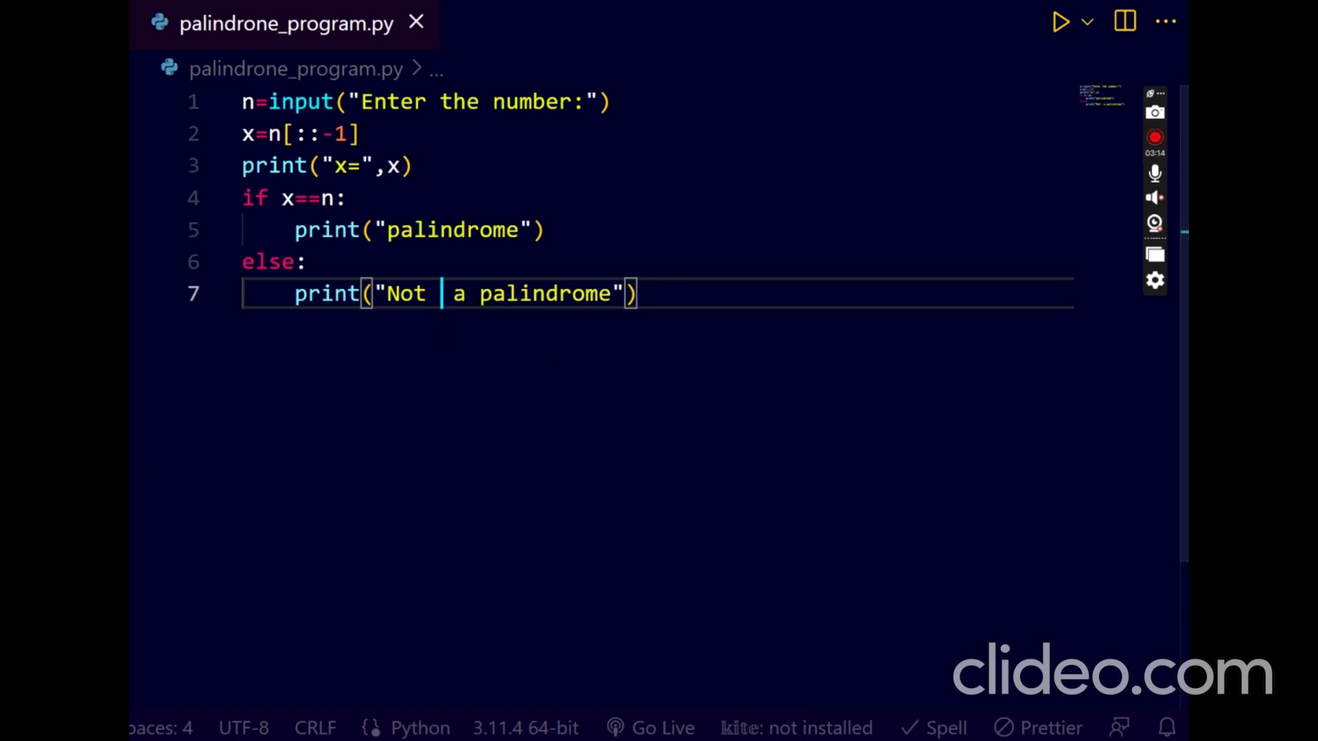
Step: Run the script with input 121, see x= 121 and palindrome, then close the terminal
left_click(1061, 22)
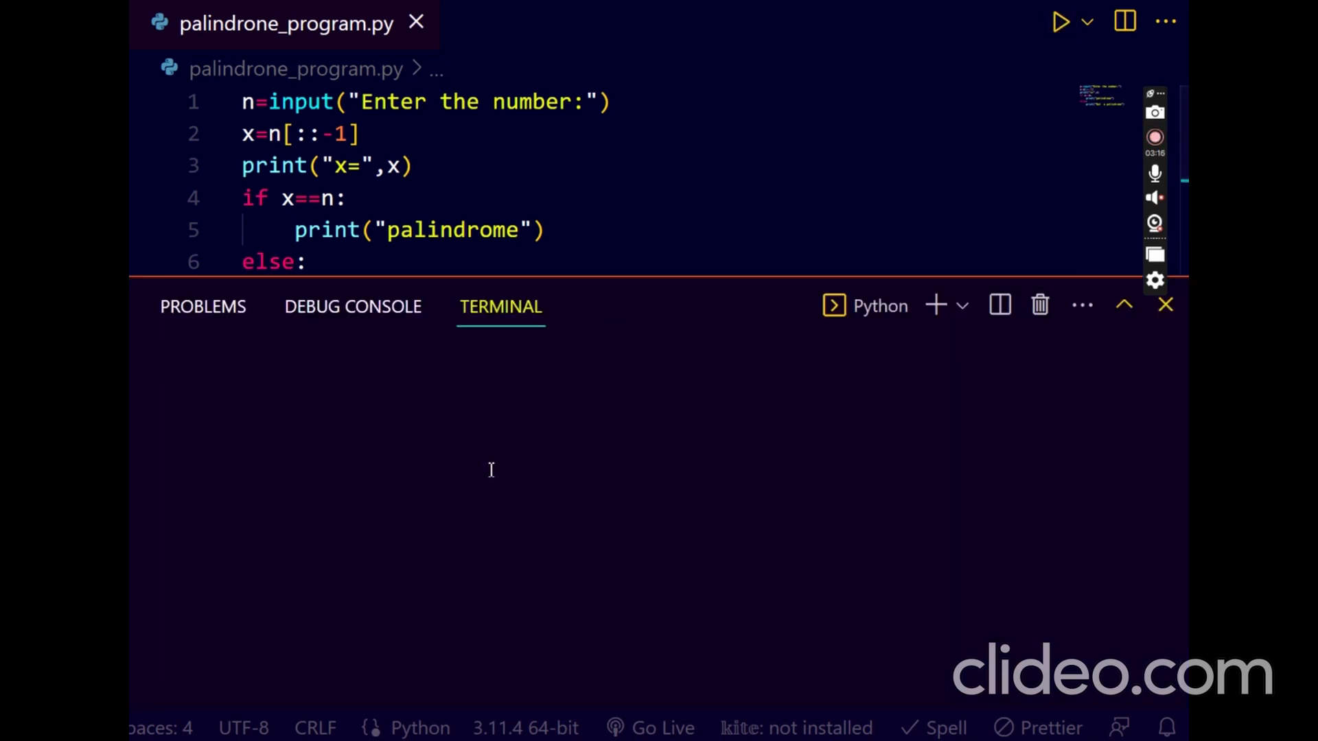
left_click(1040, 306)
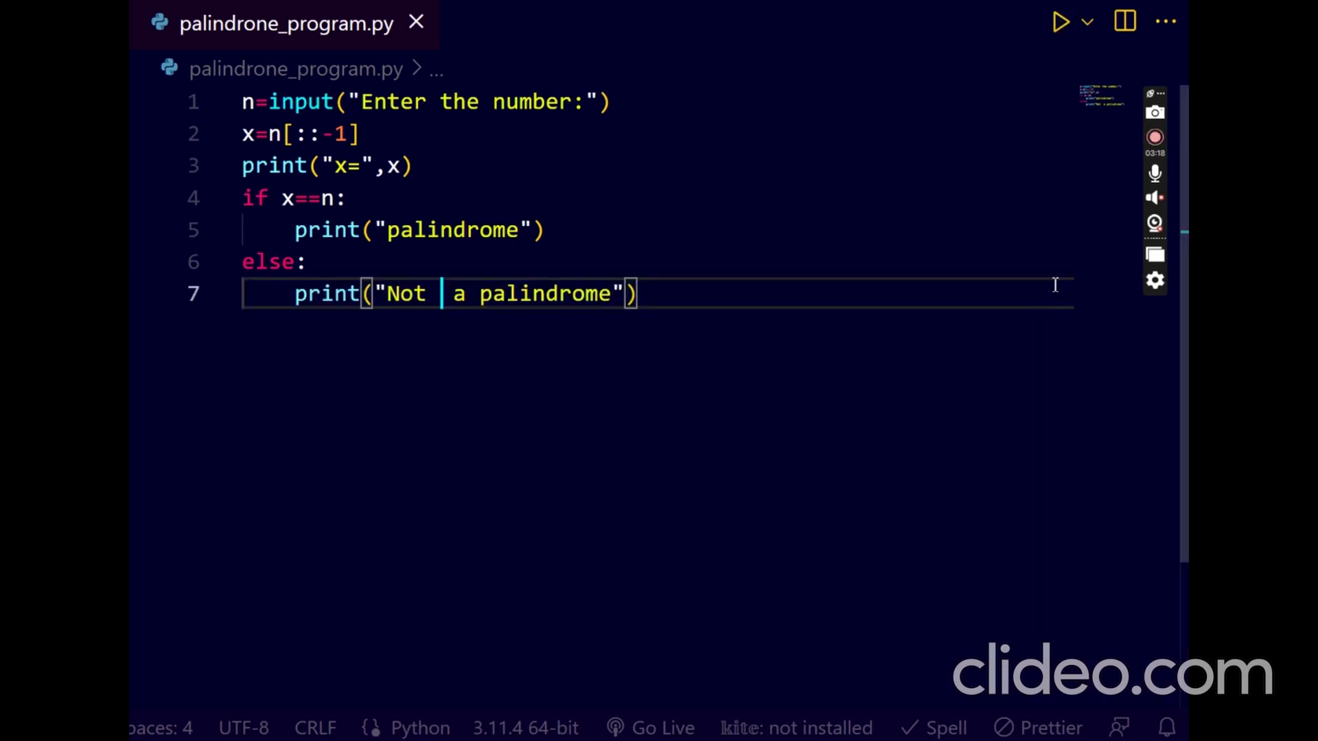
left_click(1062, 24)
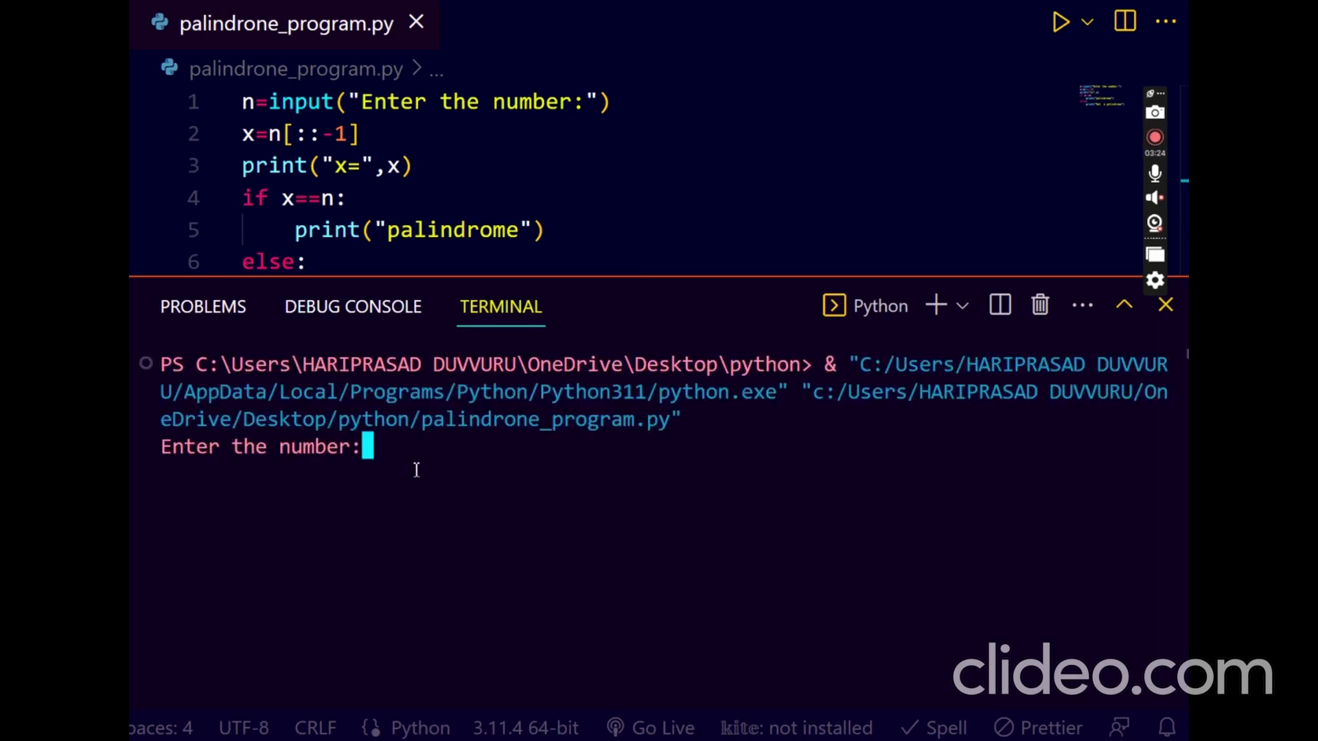
type("121")
key("Return")
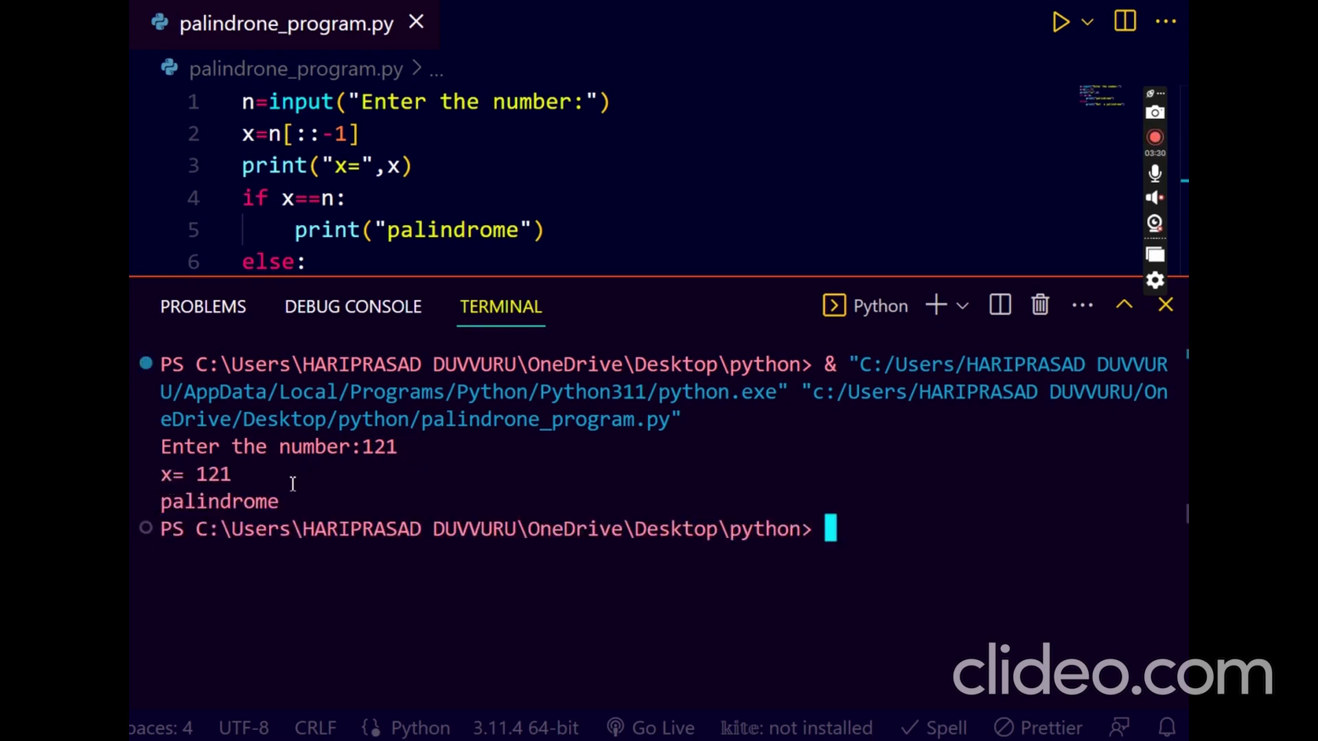
left_click(1166, 306)
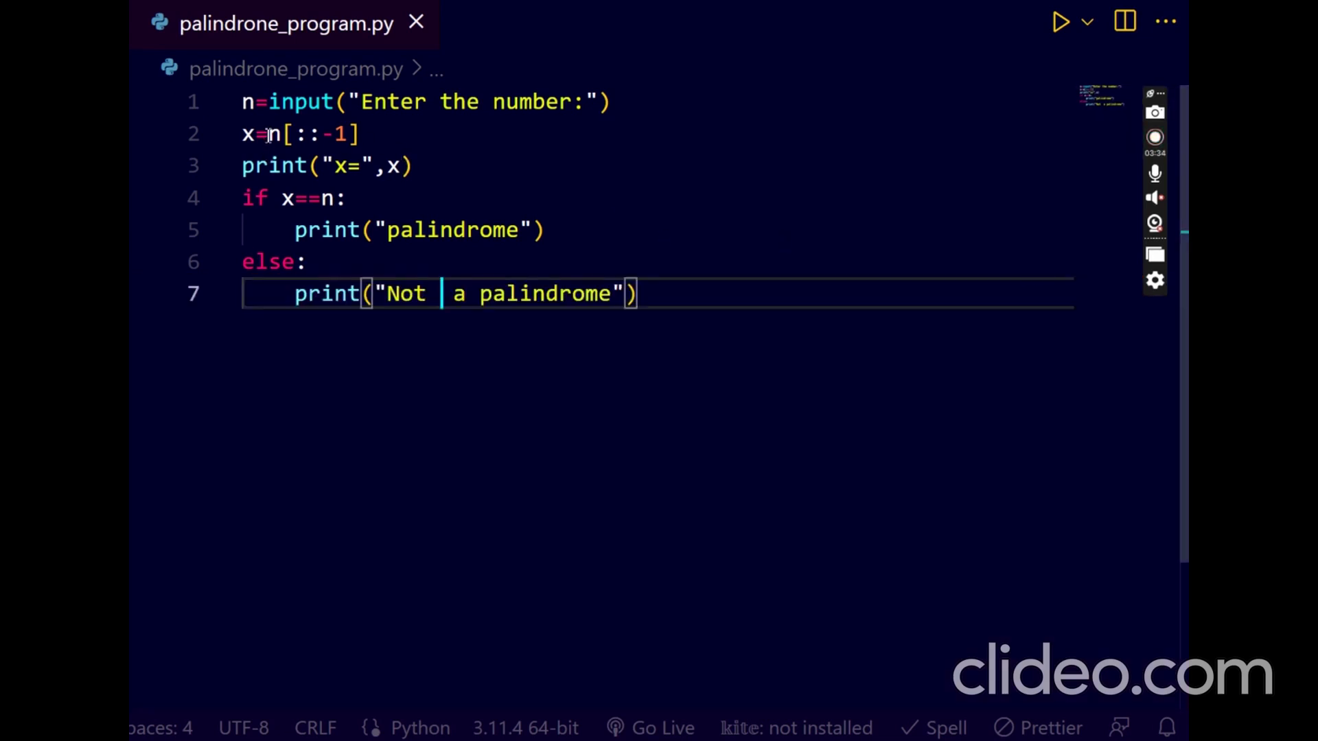
Step: Insert print("n=",n) as a new line 3 above the x= print
left_click(647, 109)
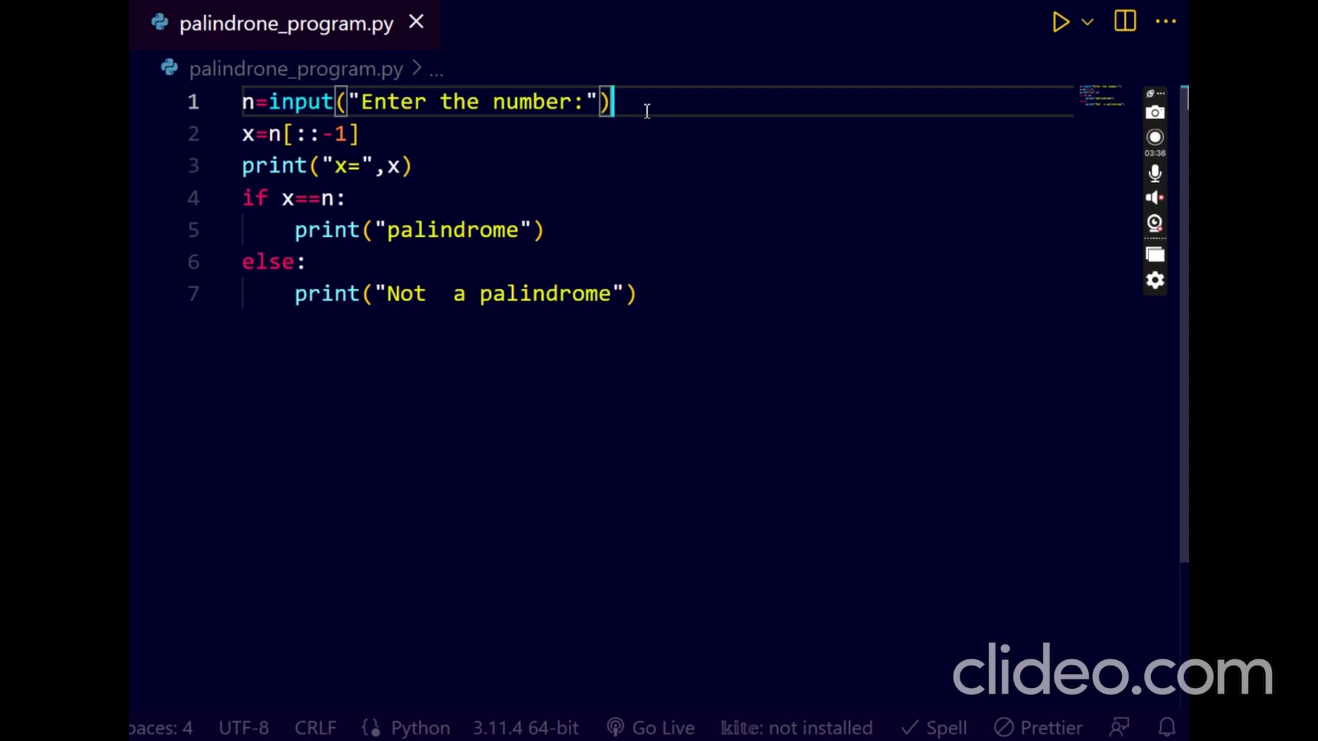
left_click(491, 133)
key("Return")
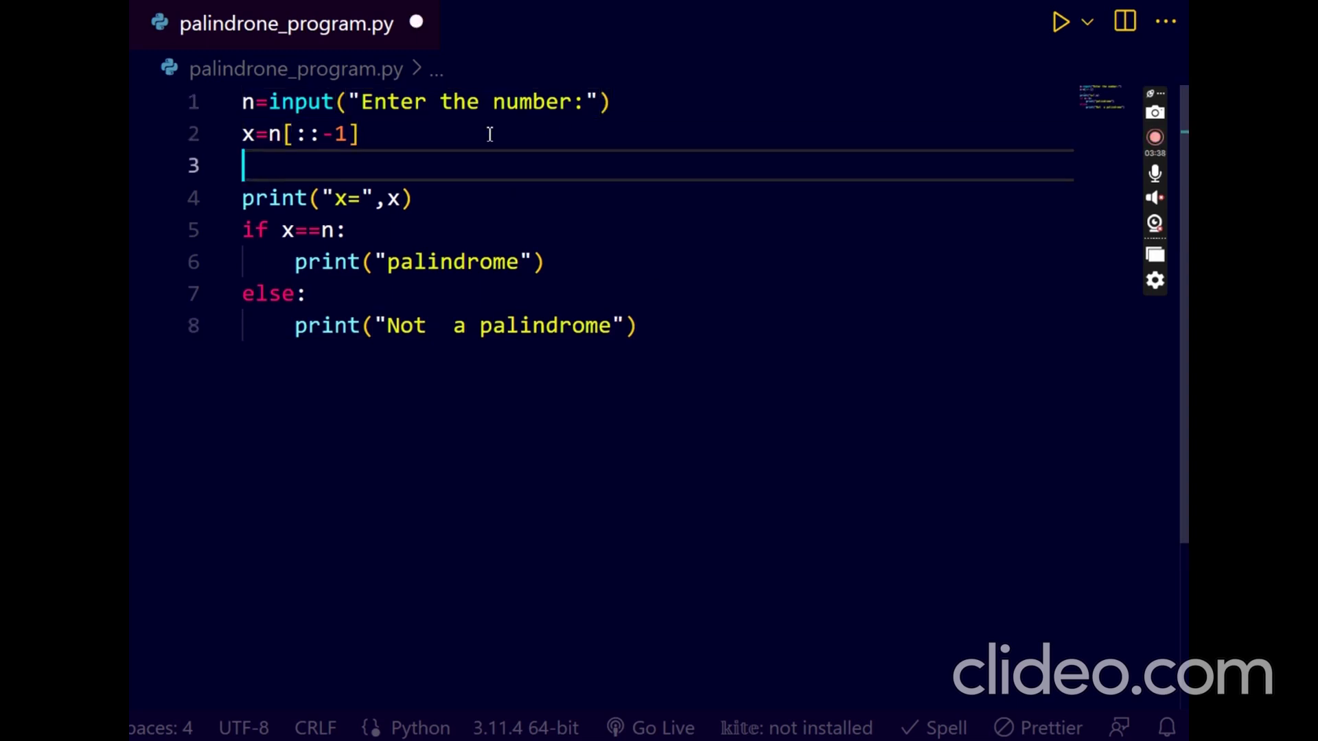
type("]p")
key("BackSpace")
key("BackSpace")
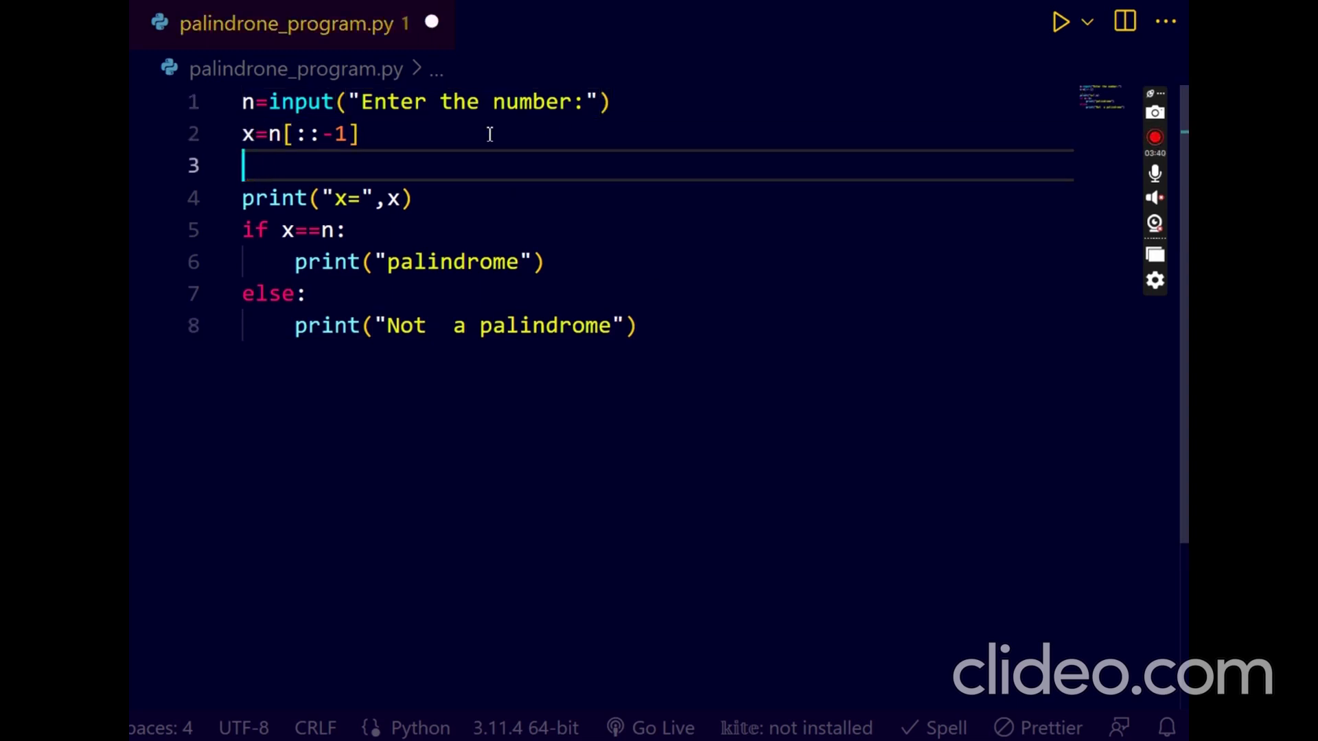
type("print")
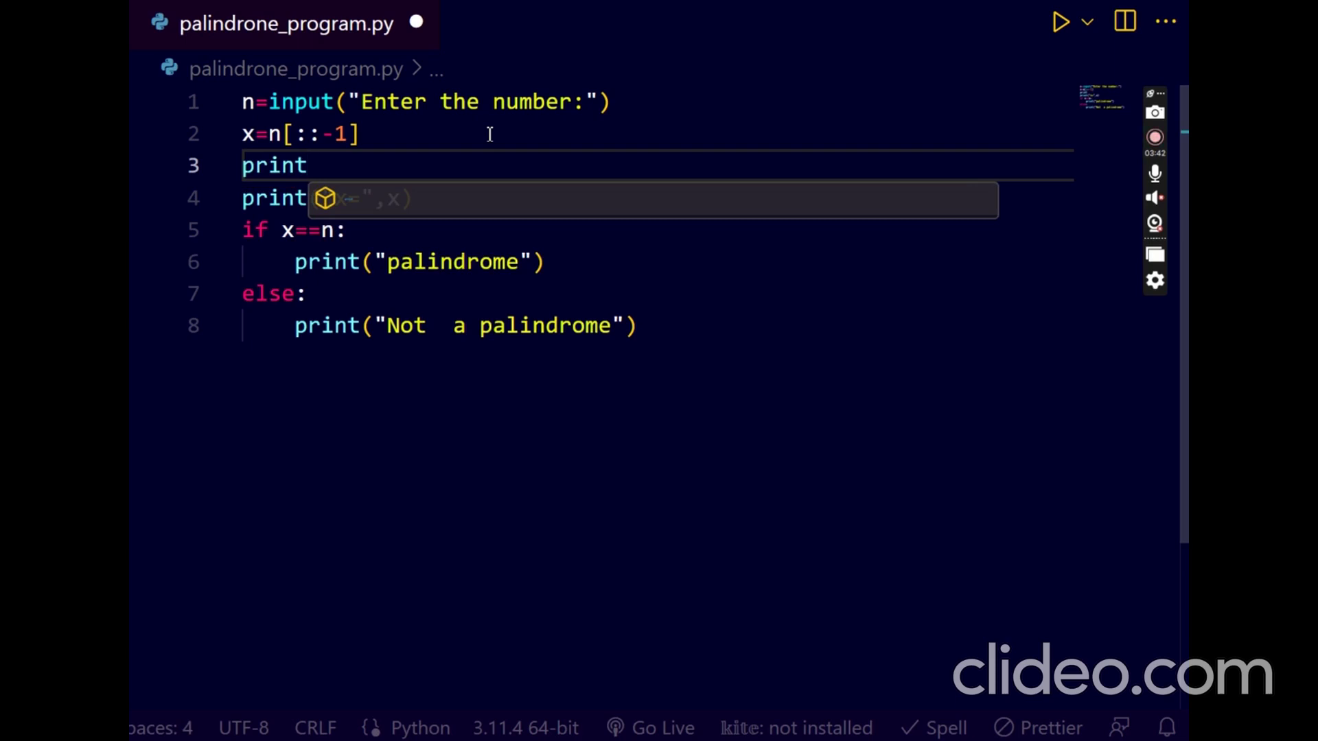
type("(\"n")
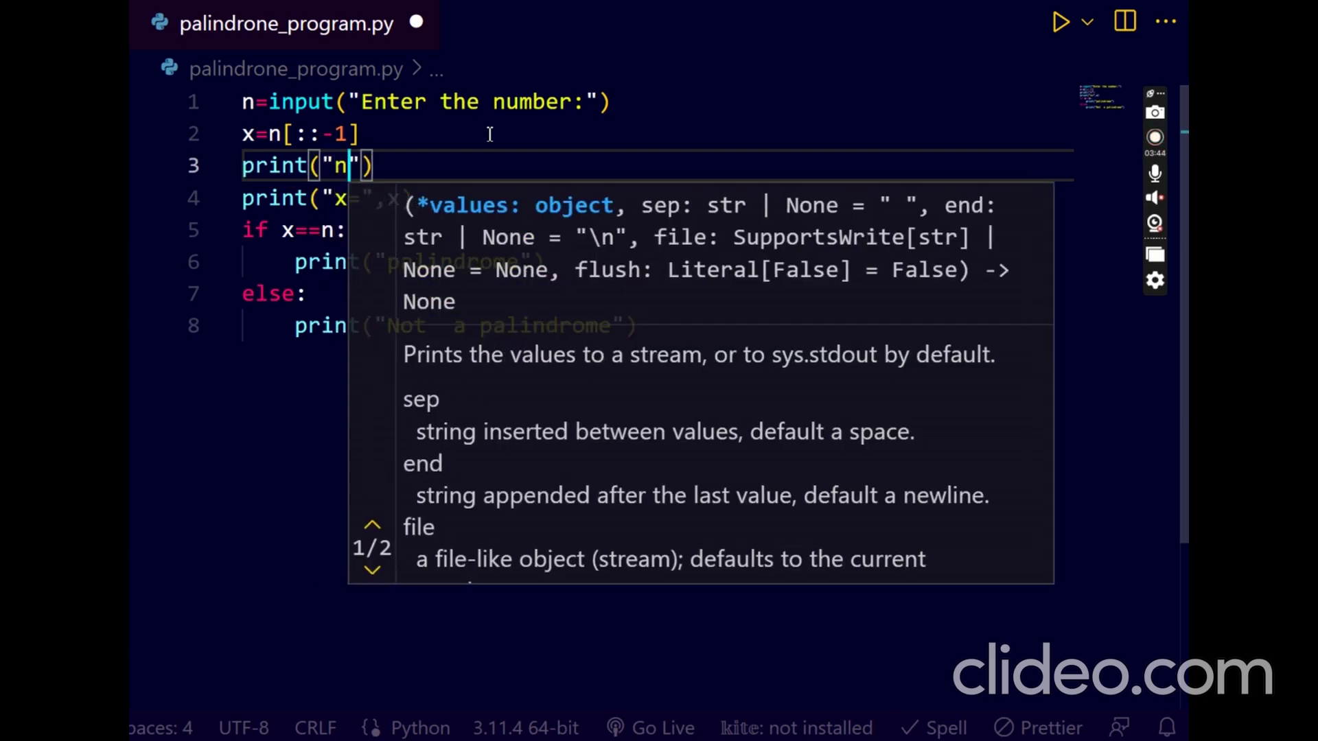
type("=")
key("Right")
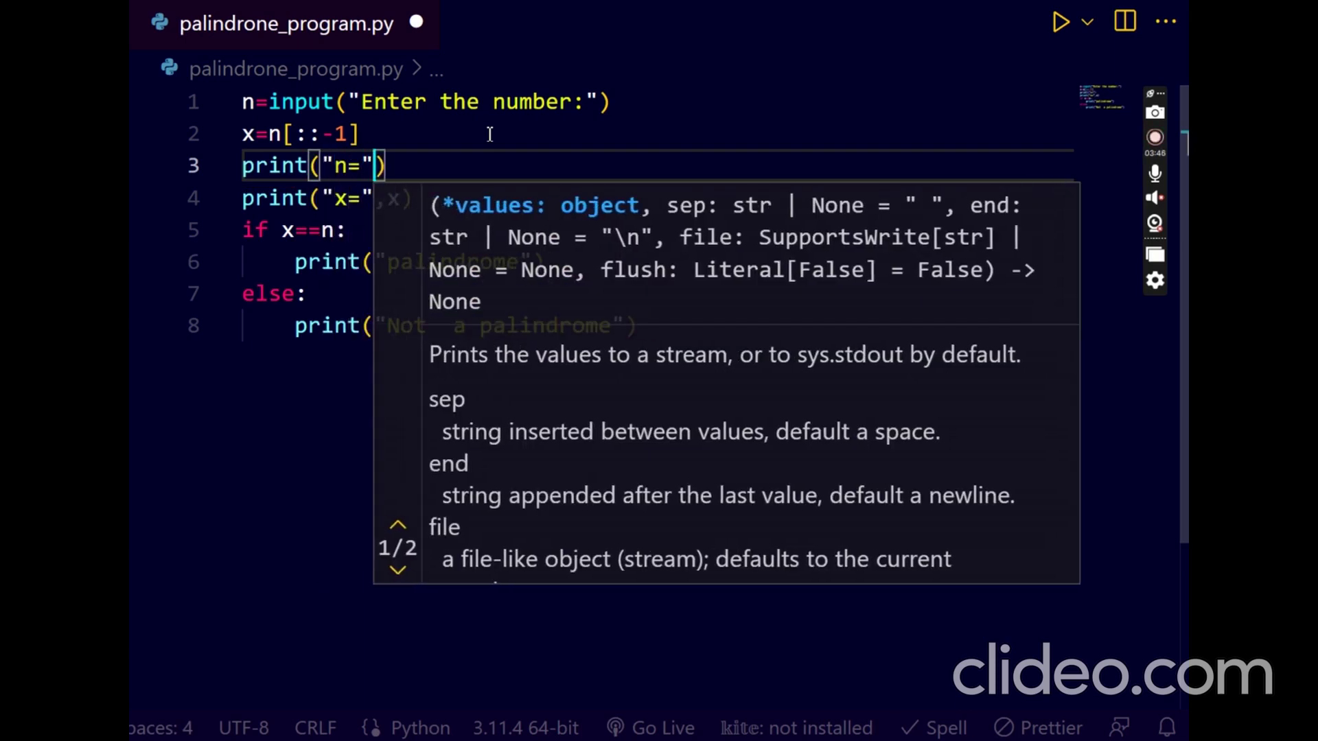
type(",n")
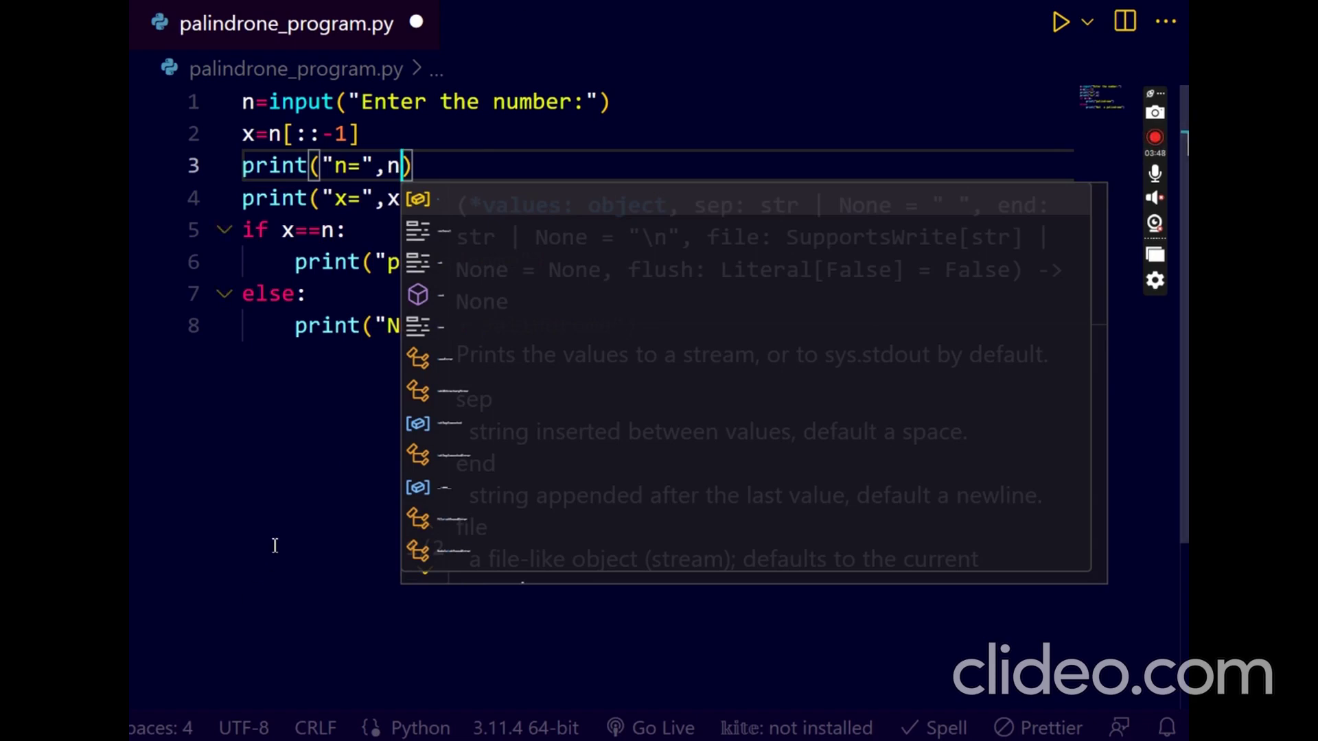
left_click(273, 544)
Step: Save and rerun the script with 121, getting n= 121, x= 121 and palindrome
key("ctrl+s")
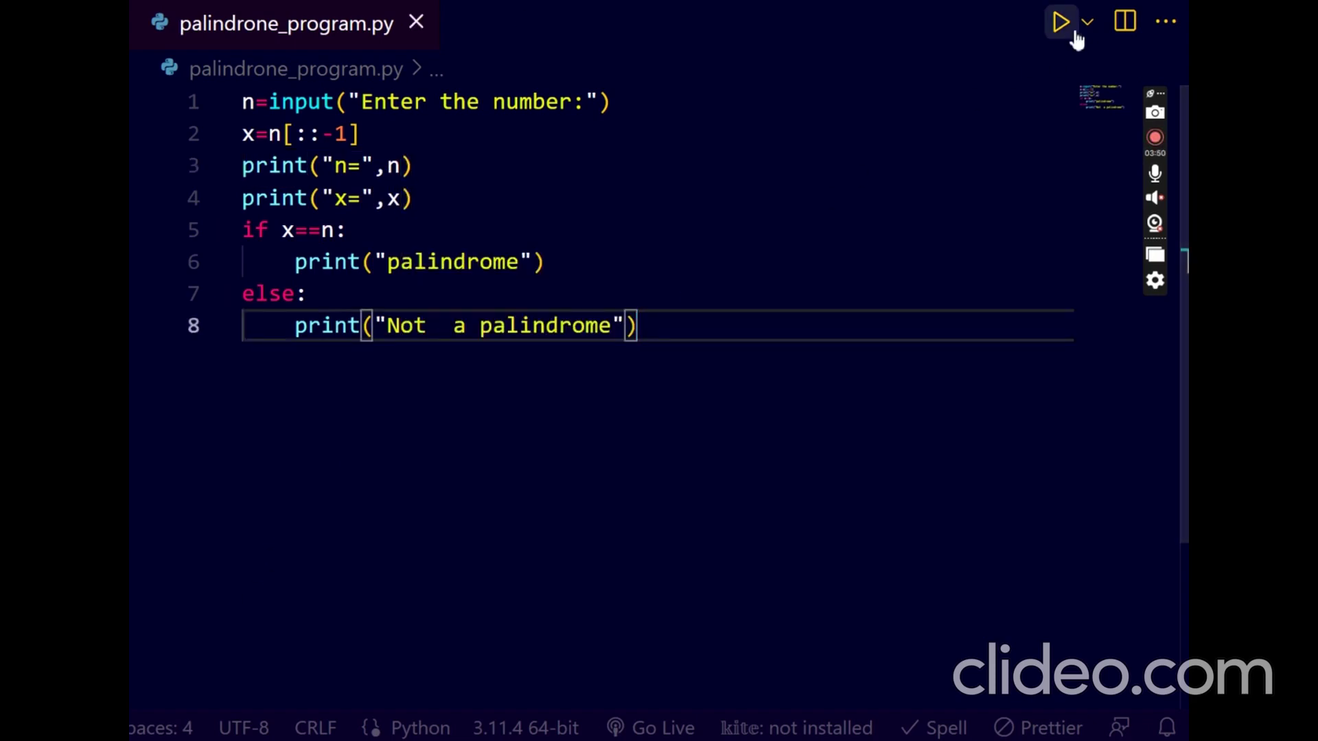
left_click(1060, 22)
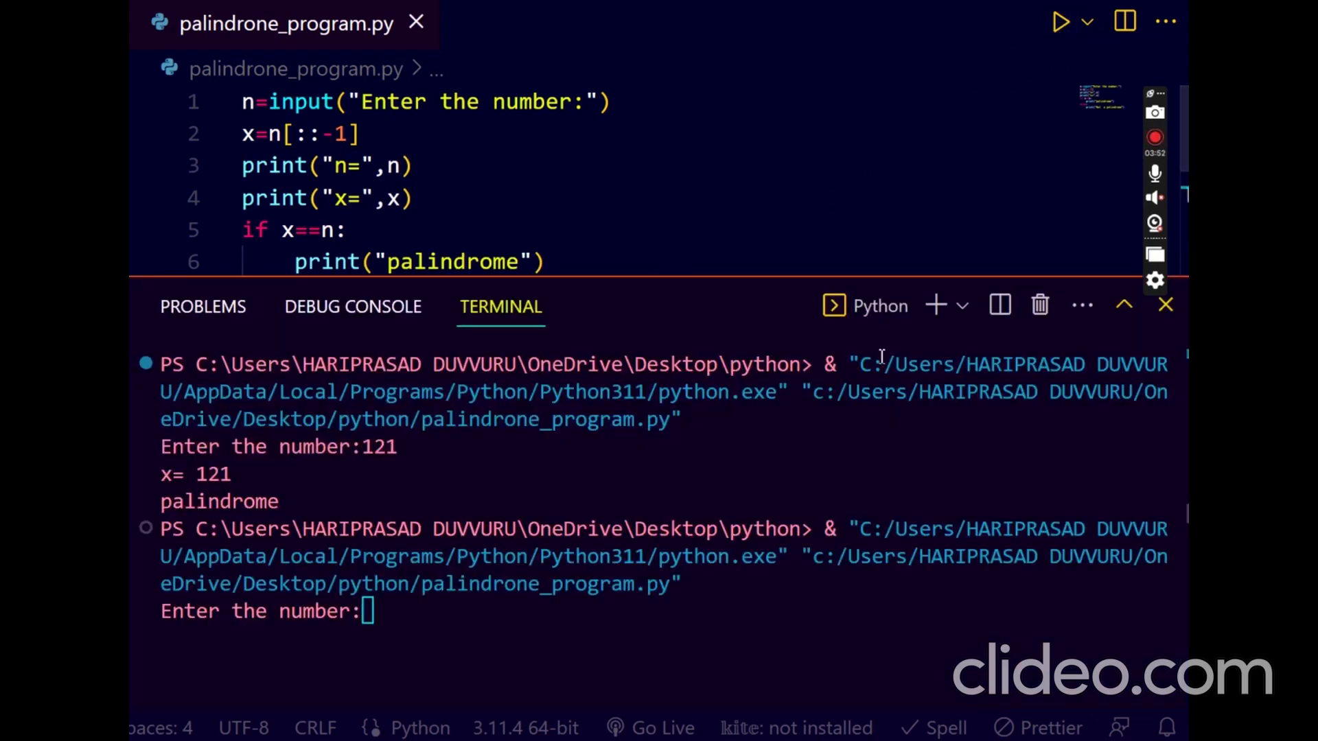
left_click(1048, 299)
left_click(1060, 22)
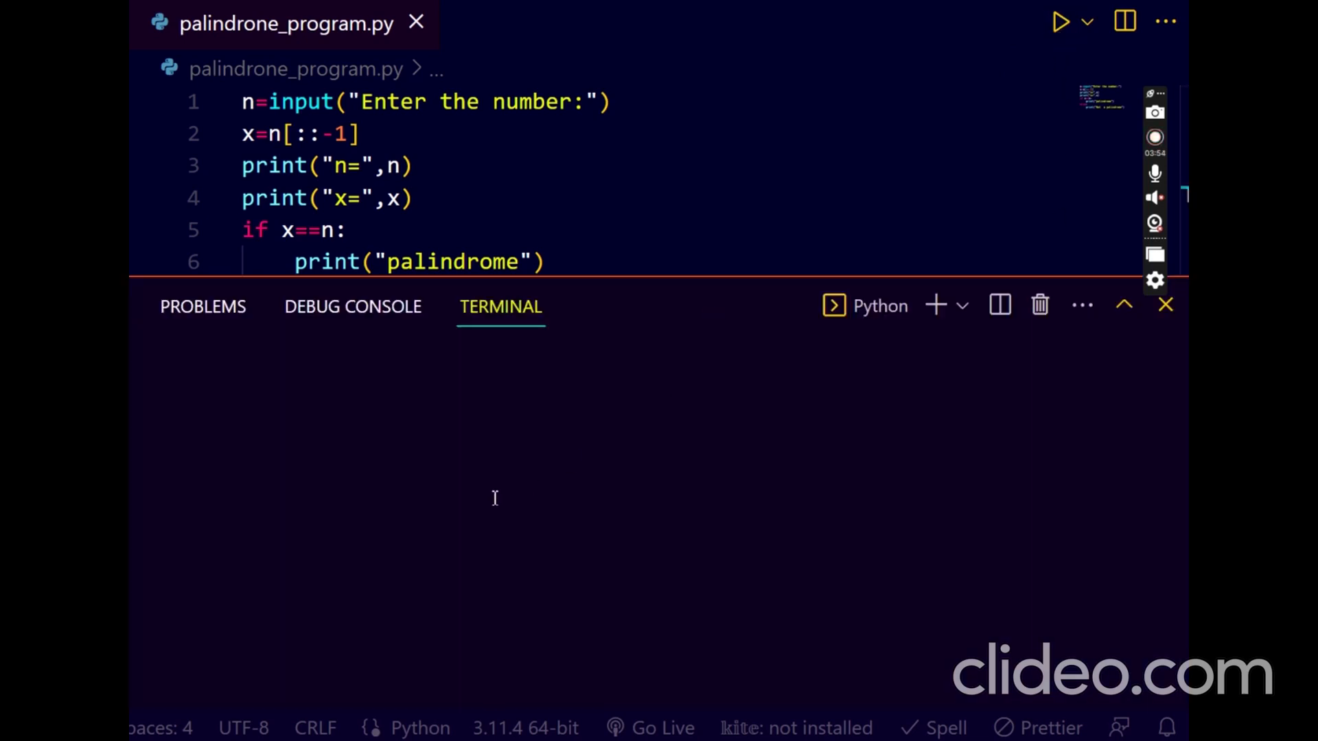
left_click(429, 524)
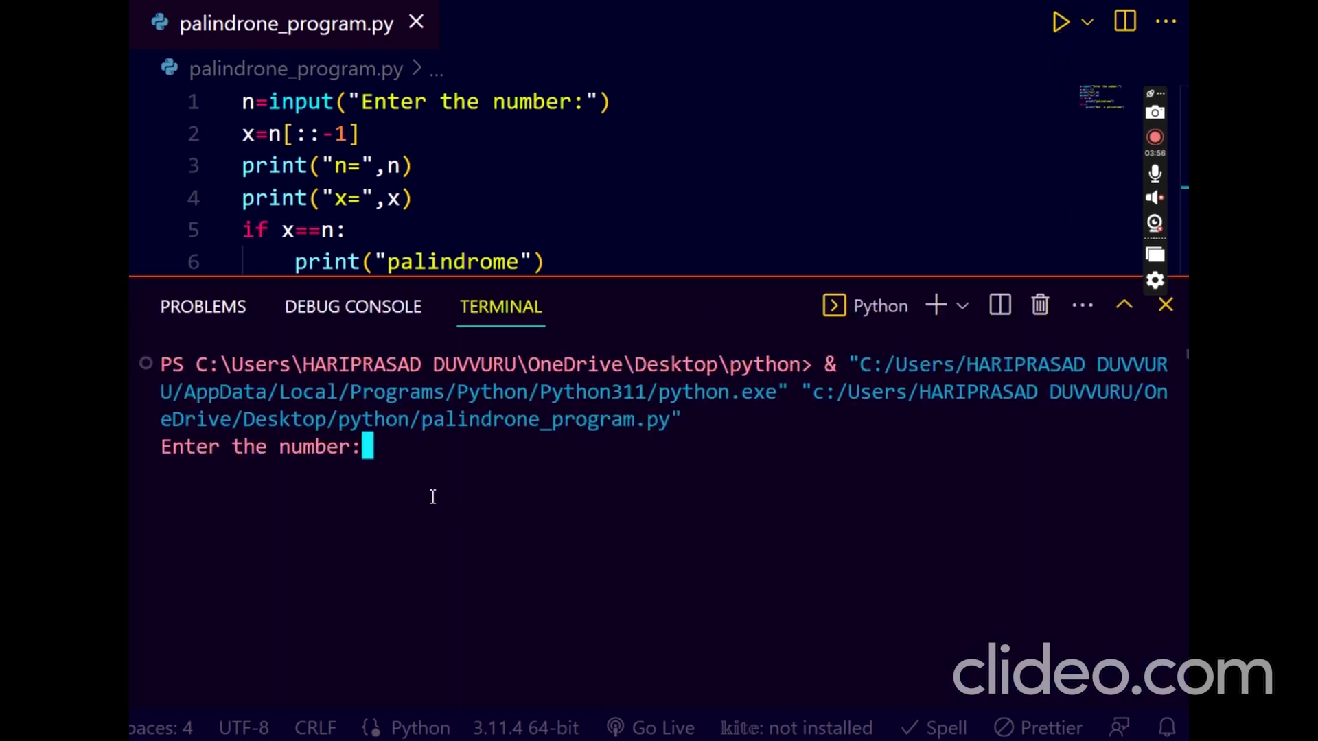
type("121")
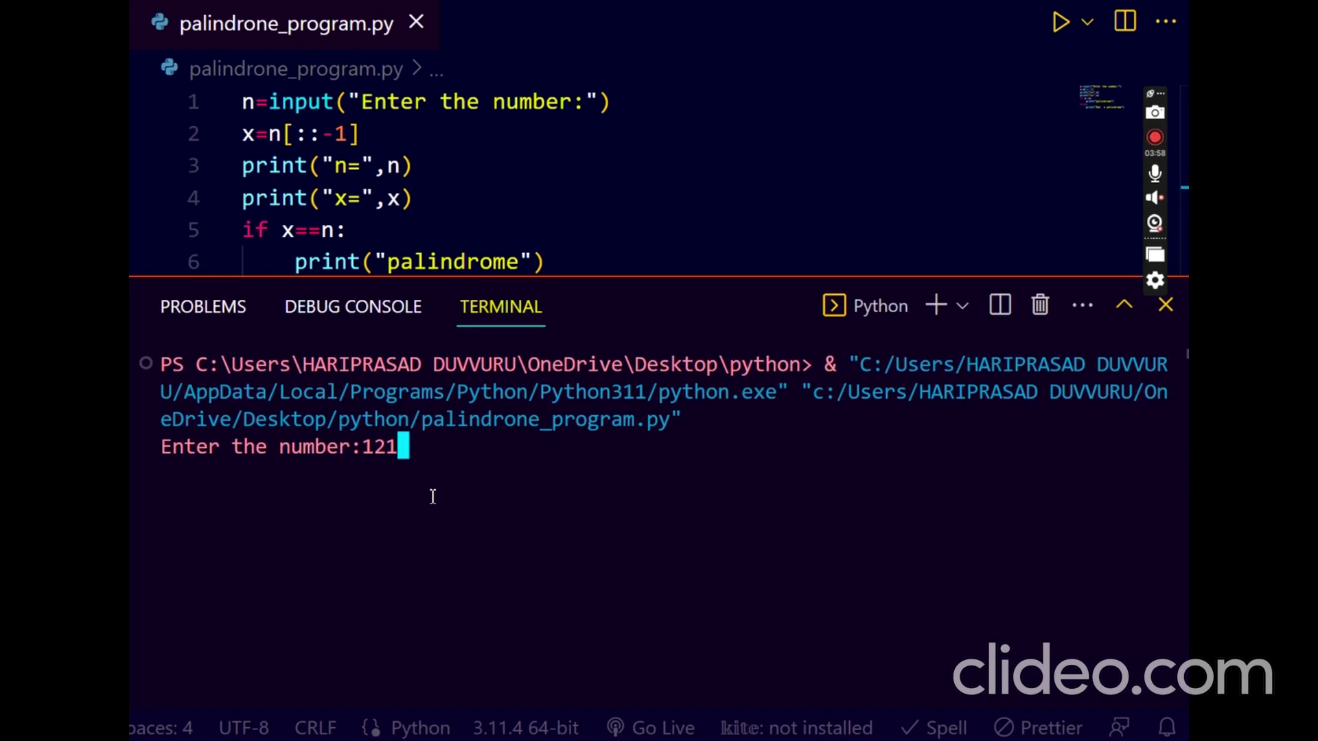
key("Return")
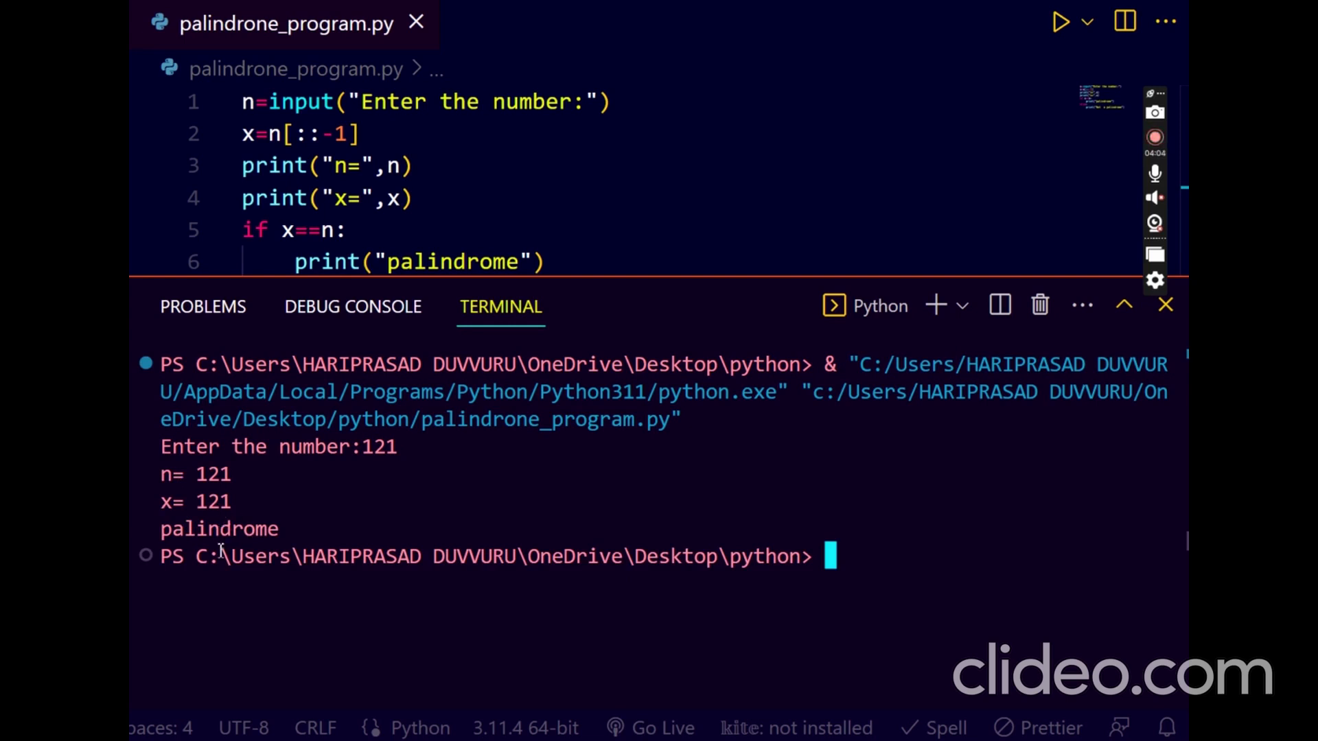
Step: Rerun the script with 143, getting n= 143, x= 341 and Not a palindrome
left_click(1043, 306)
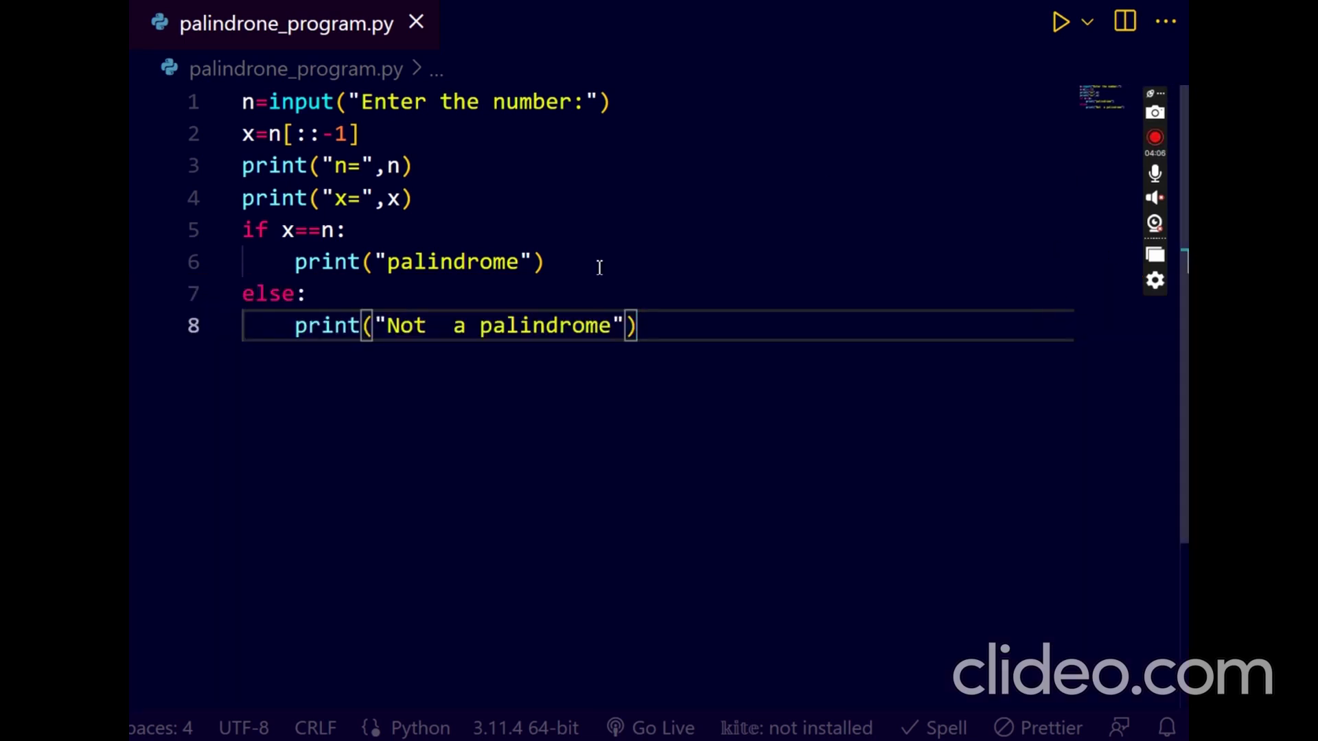
left_click(1060, 22)
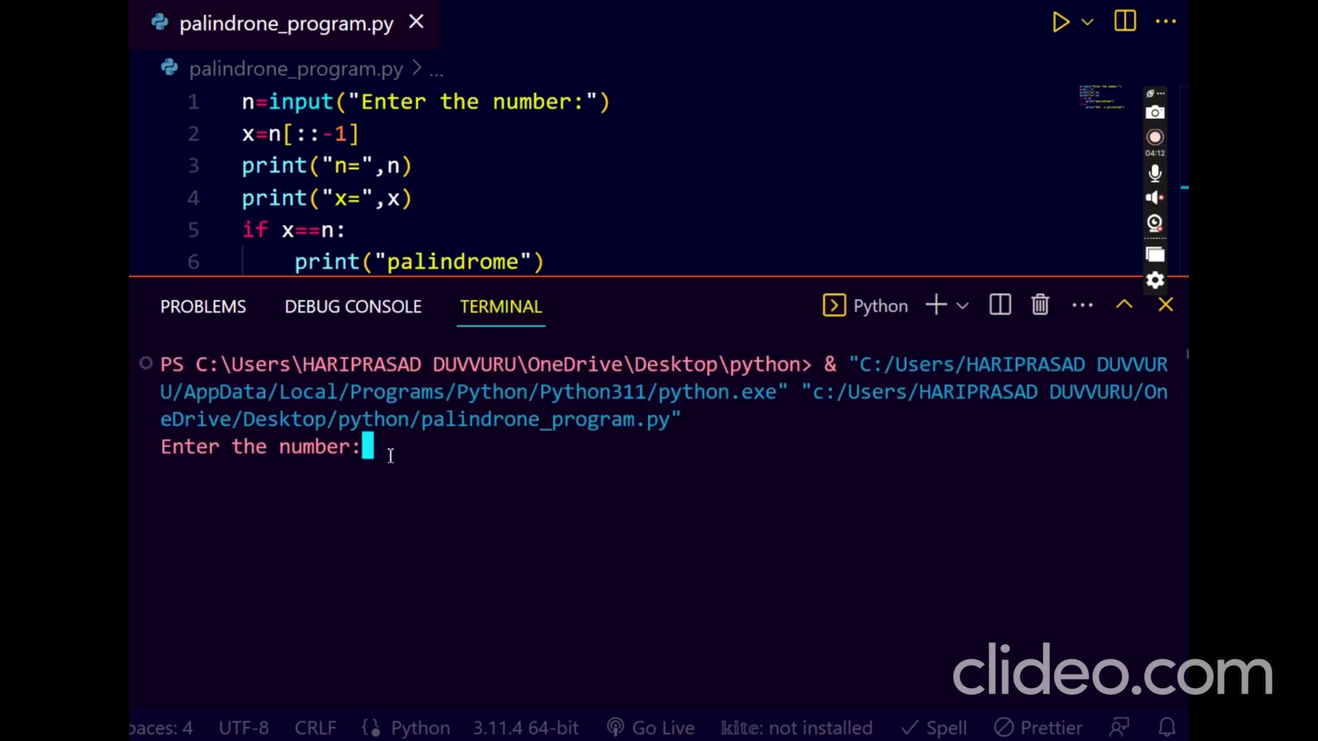
type("143")
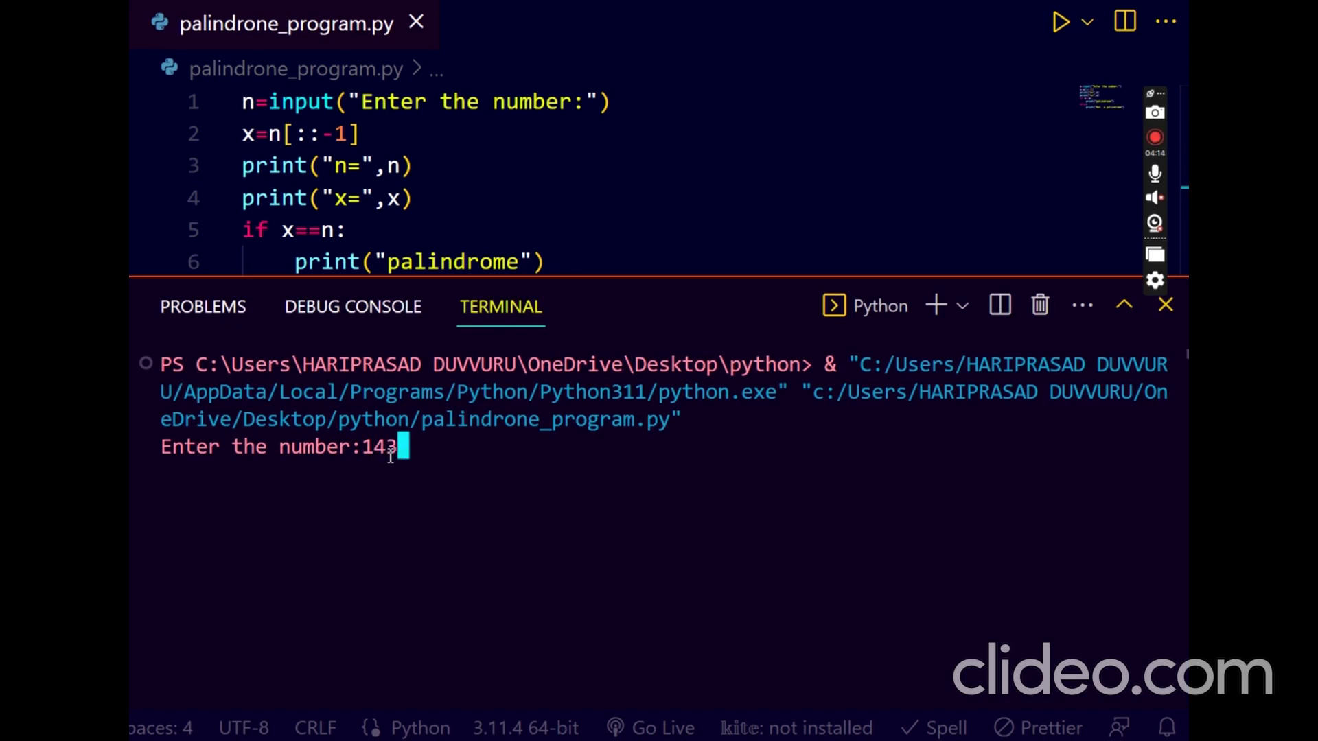
key("Return")
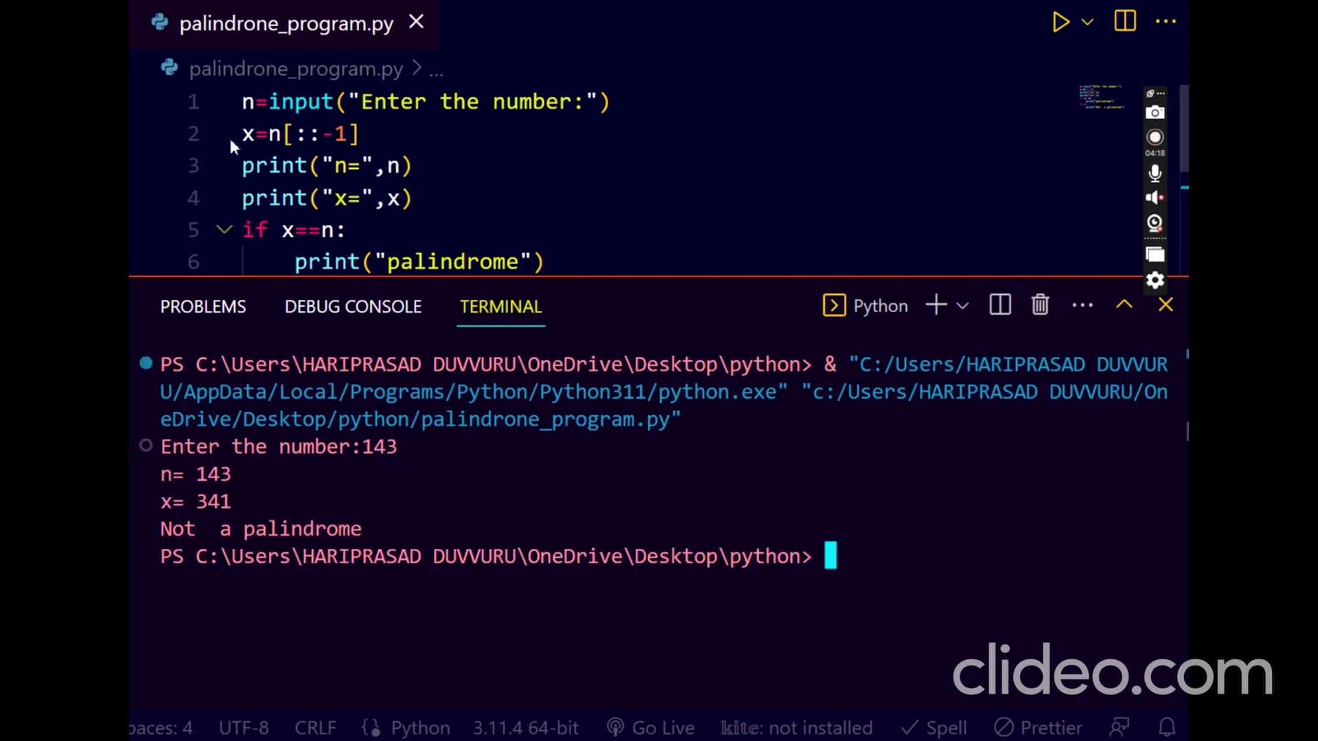
Step: Change the prompt to "Enter the number/any string:", save, and run the script
left_click(1043, 309)
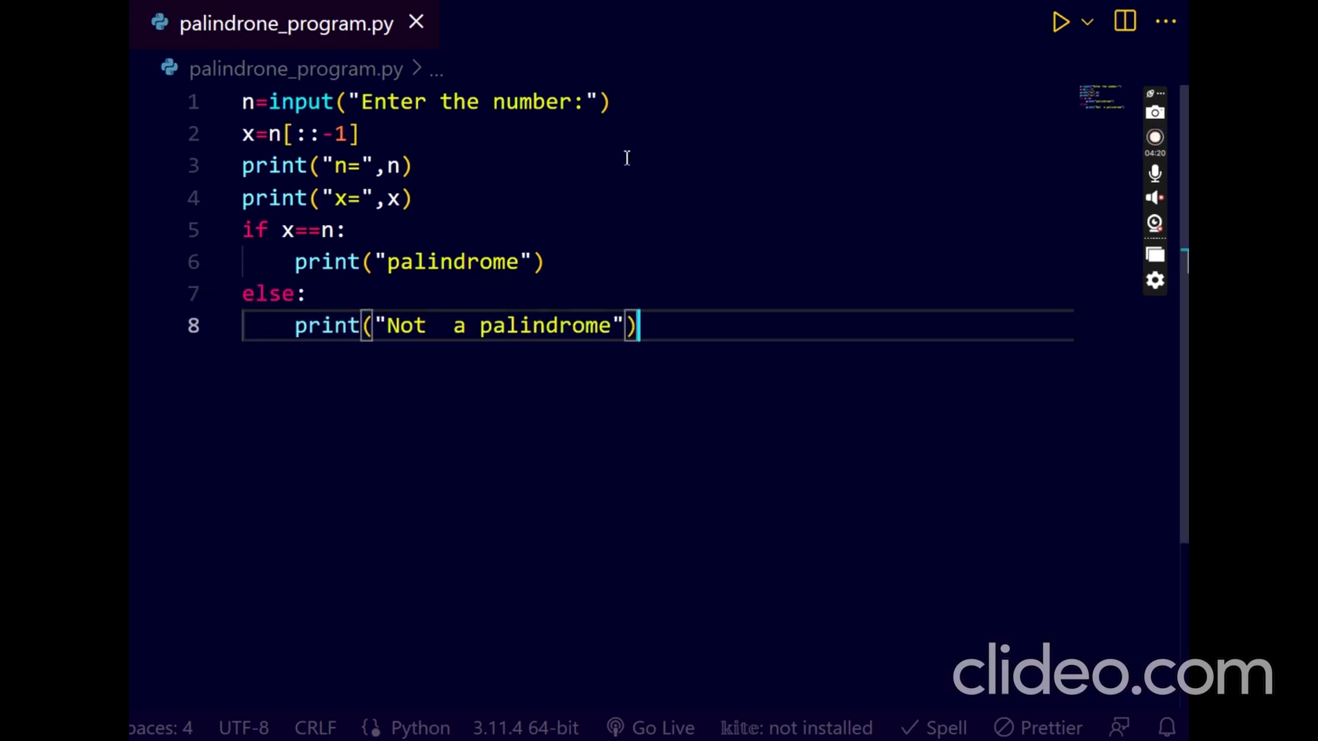
left_click(573, 102)
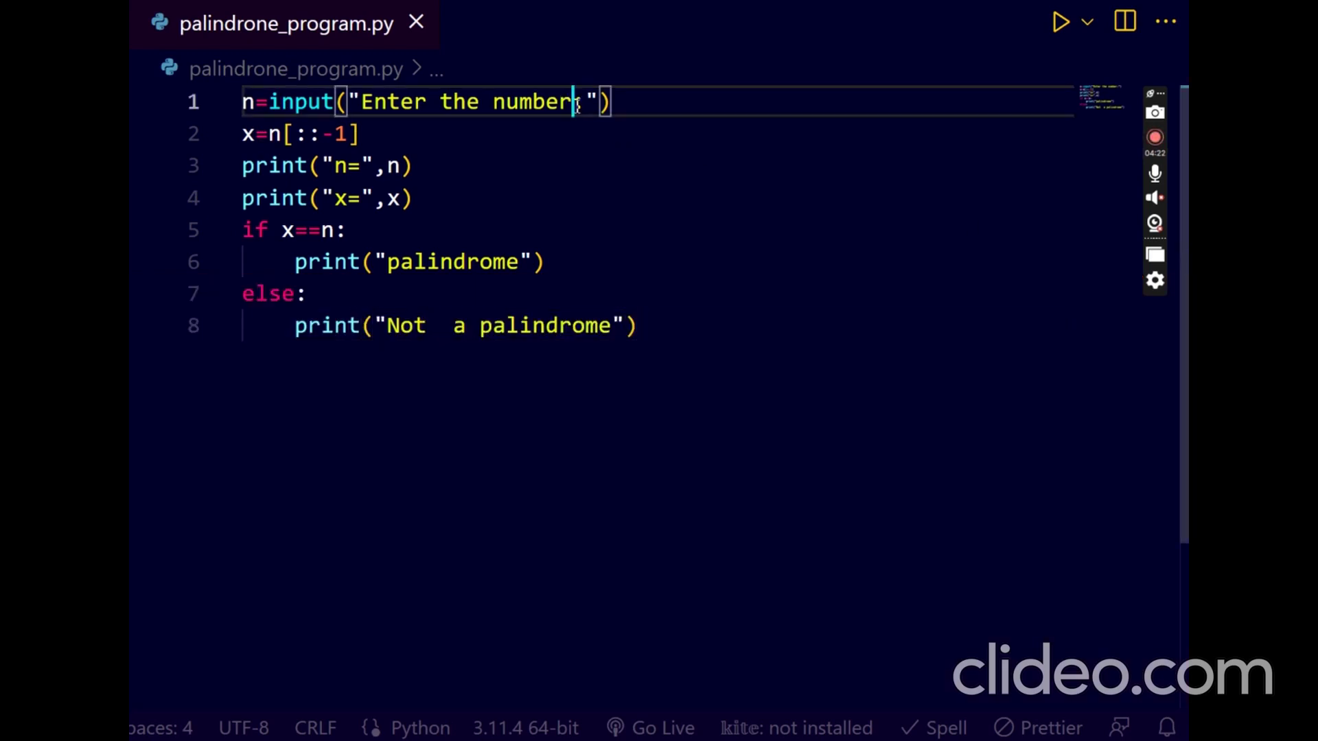
type(":")
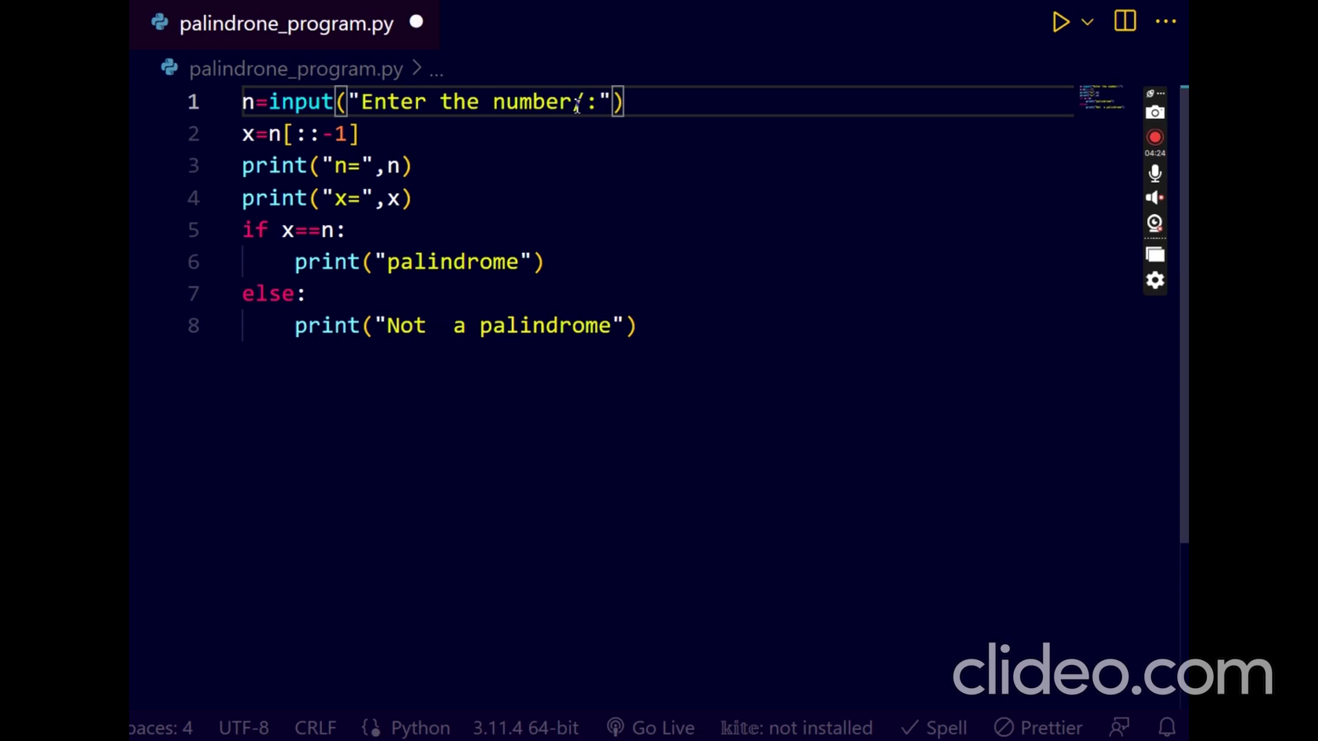
type("(any")
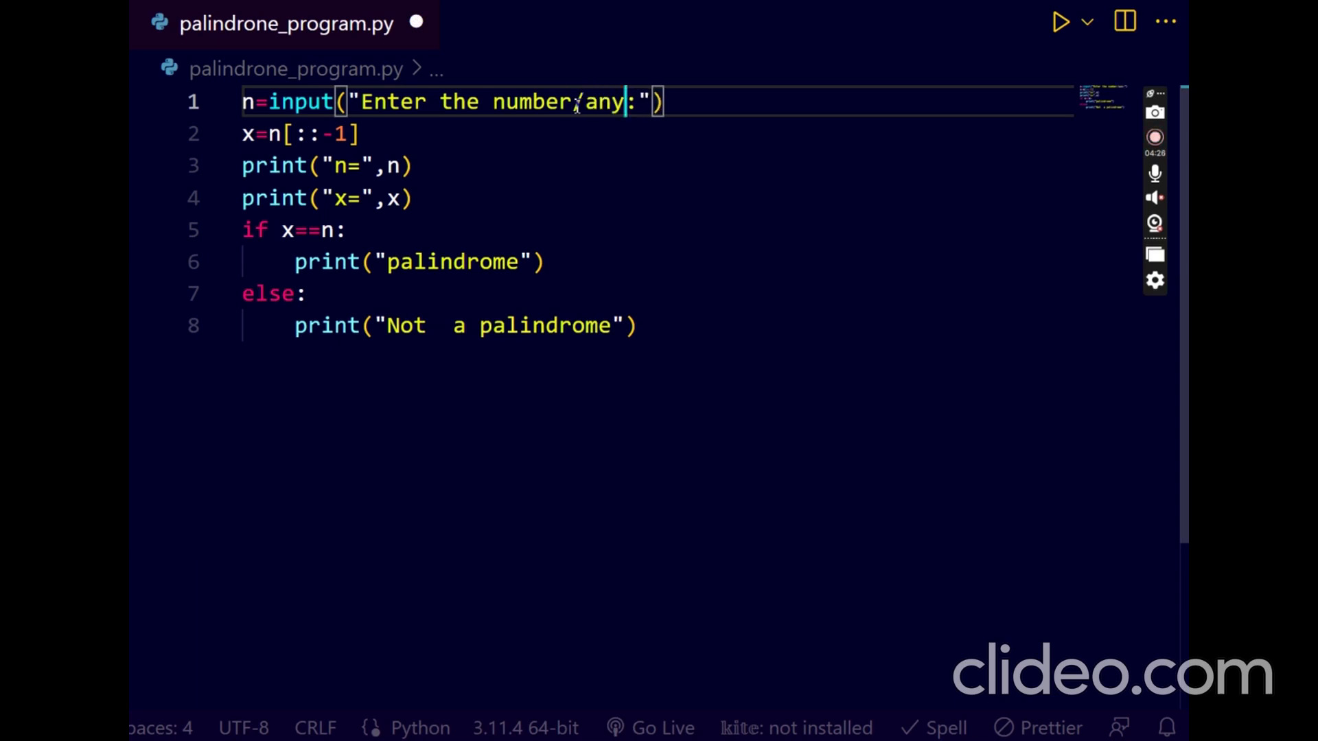
type(" string")
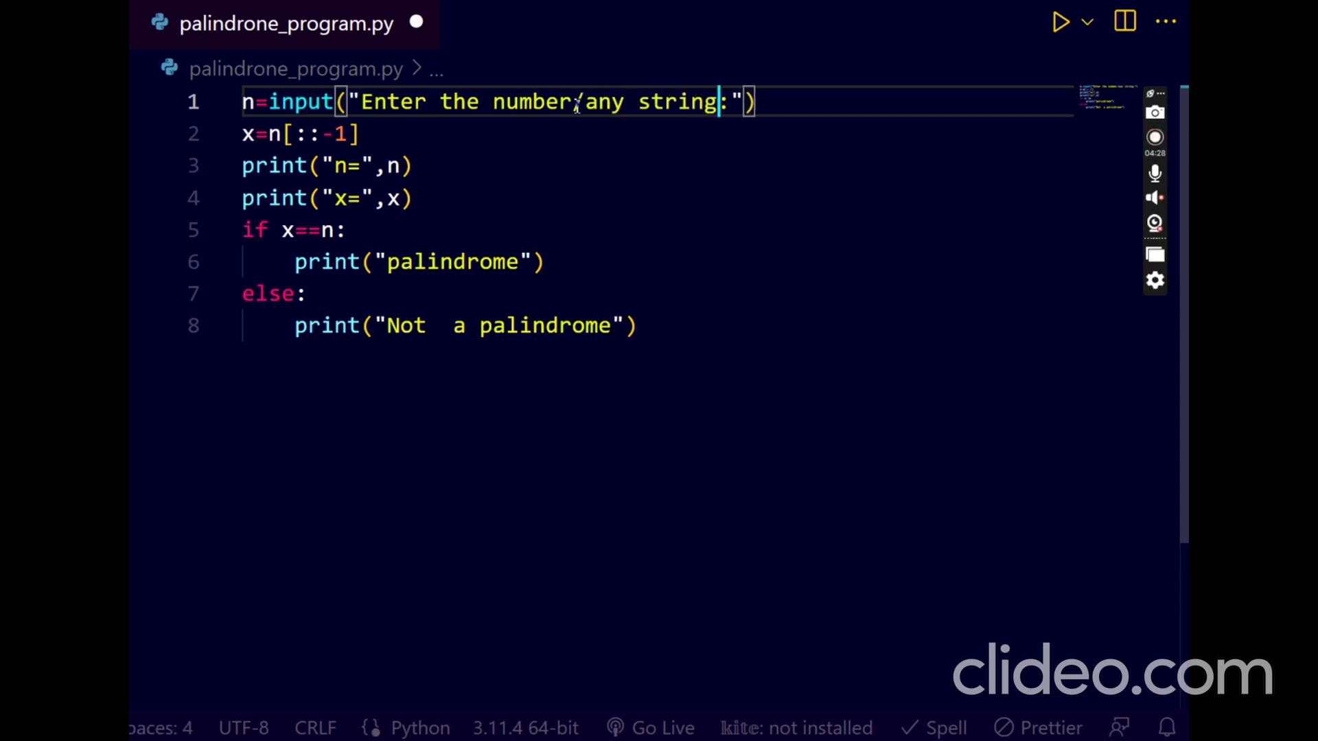
key("ctrl+s")
left_click(1062, 22)
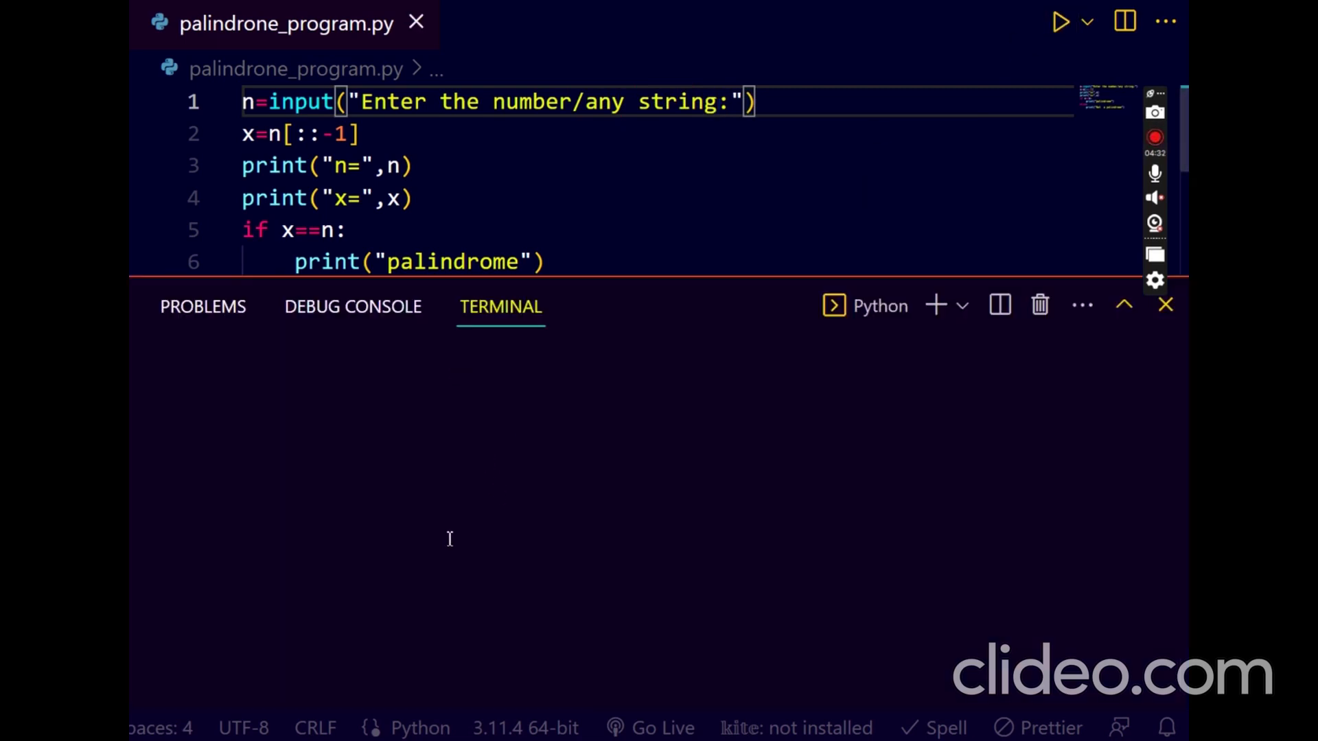
Step: Test with "madam" (palindrome) and "hari" (x= irah, Not a palindrome)
left_click(550, 459)
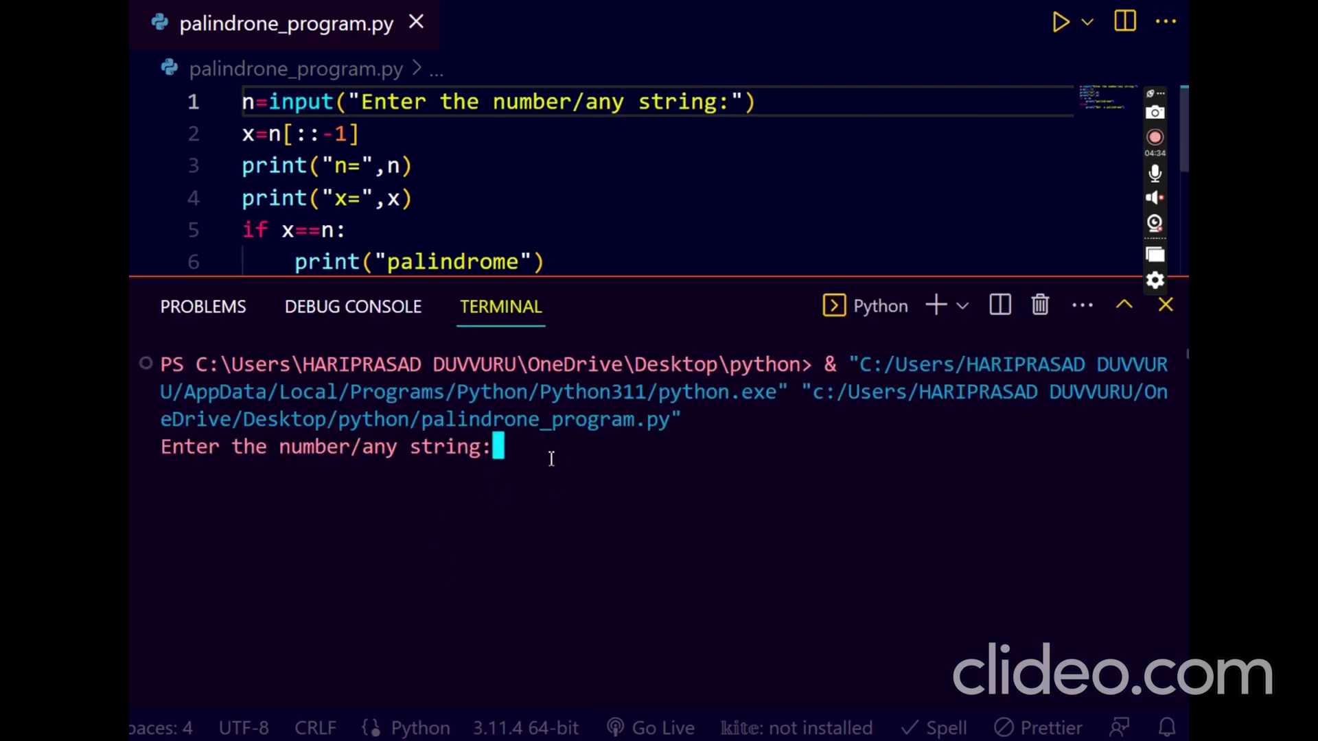
type("ma")
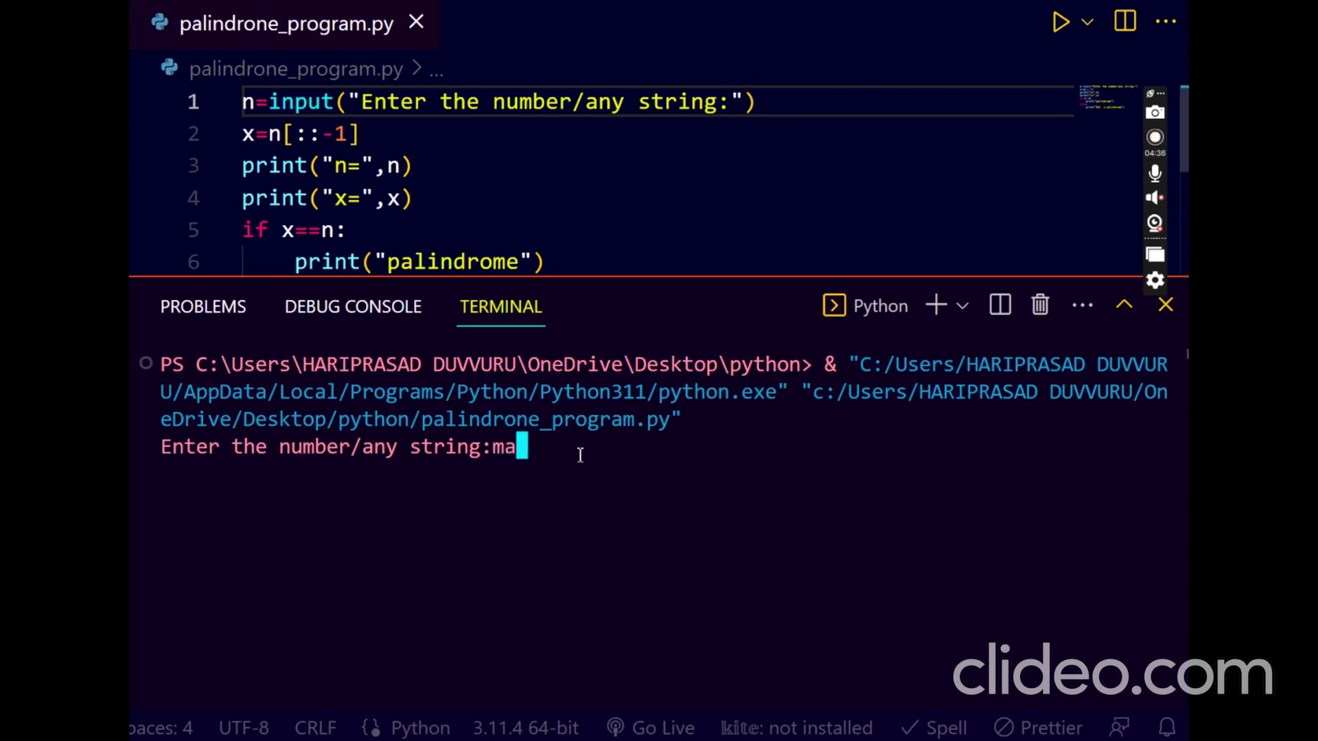
type("dam")
key("Return")
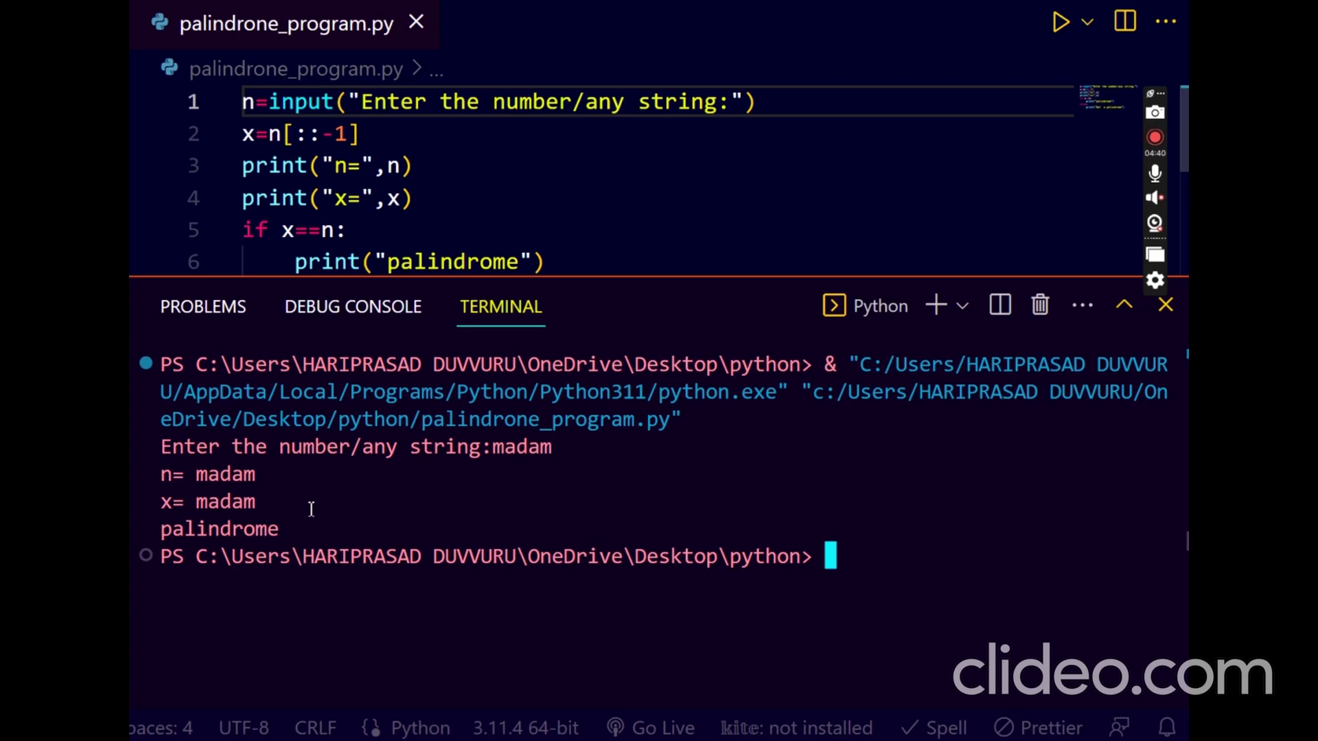
left_click(1040, 305)
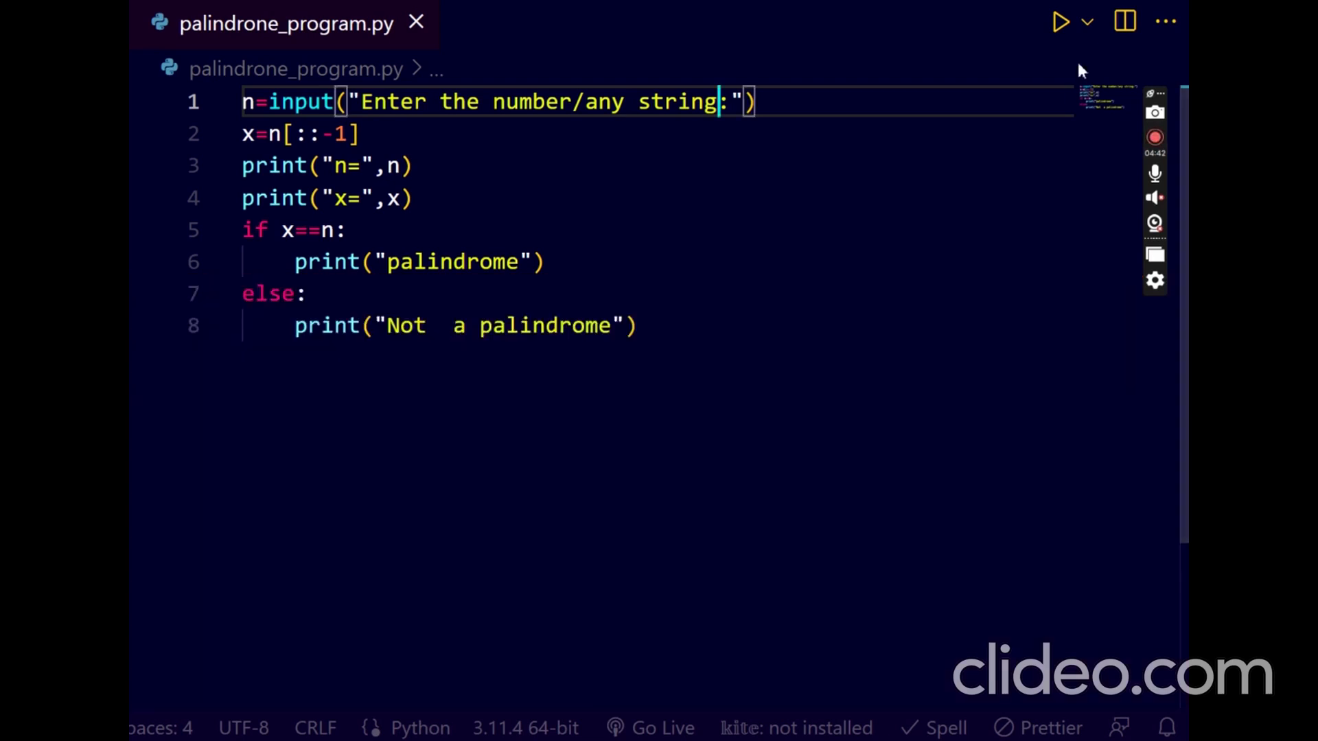
left_click(1061, 24)
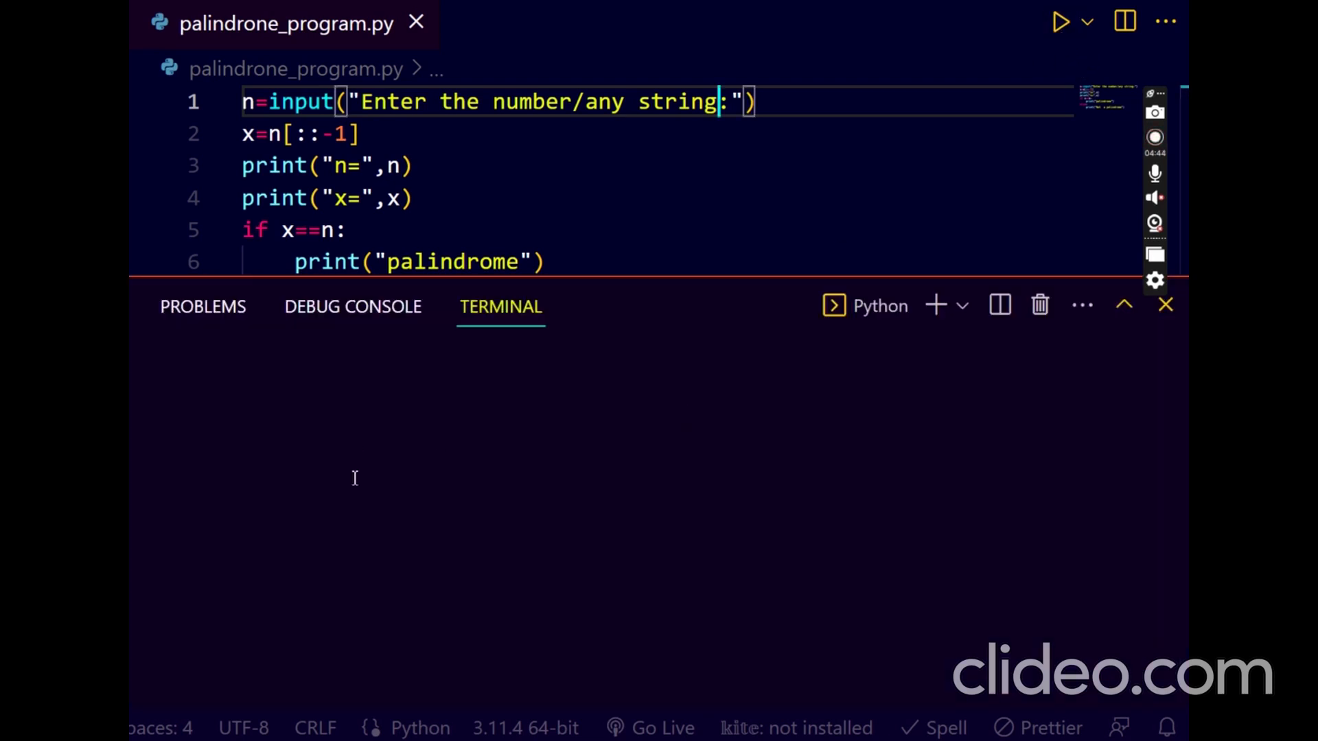
left_click(515, 446)
type("ha")
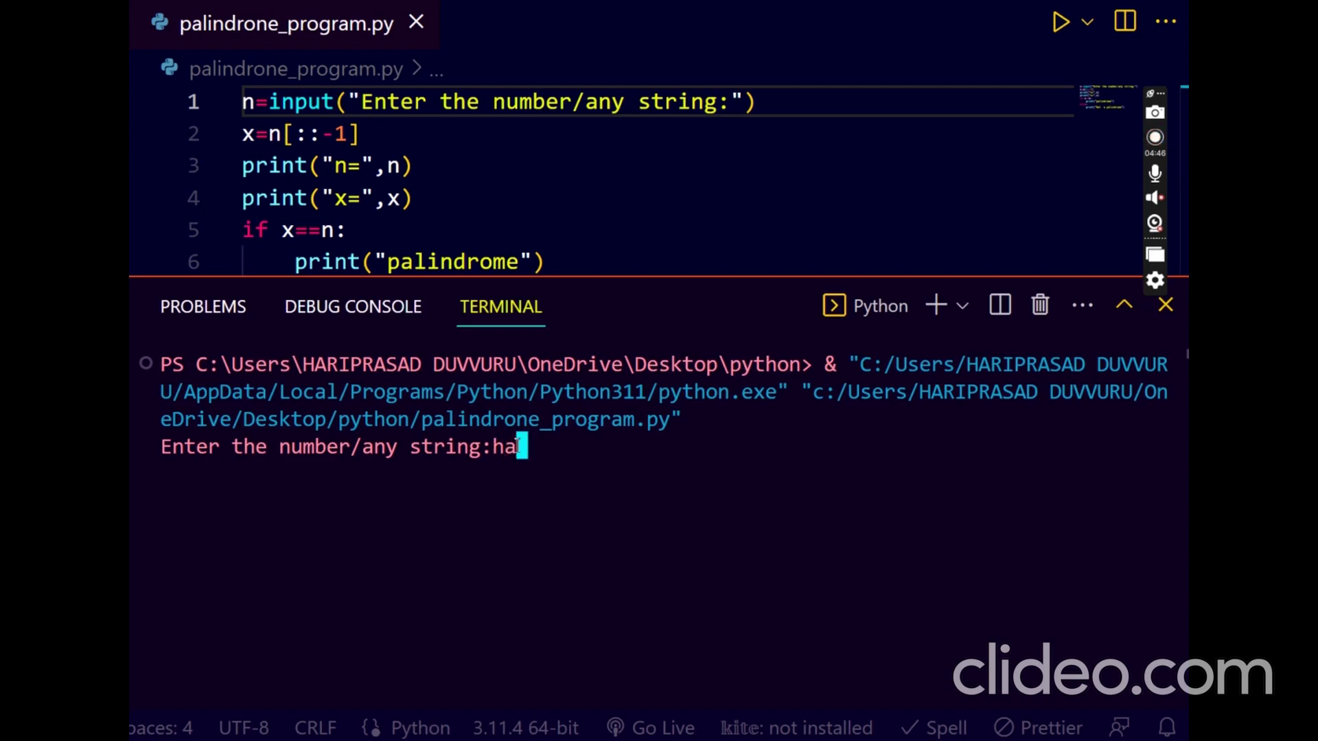
type("ri")
key("Return")
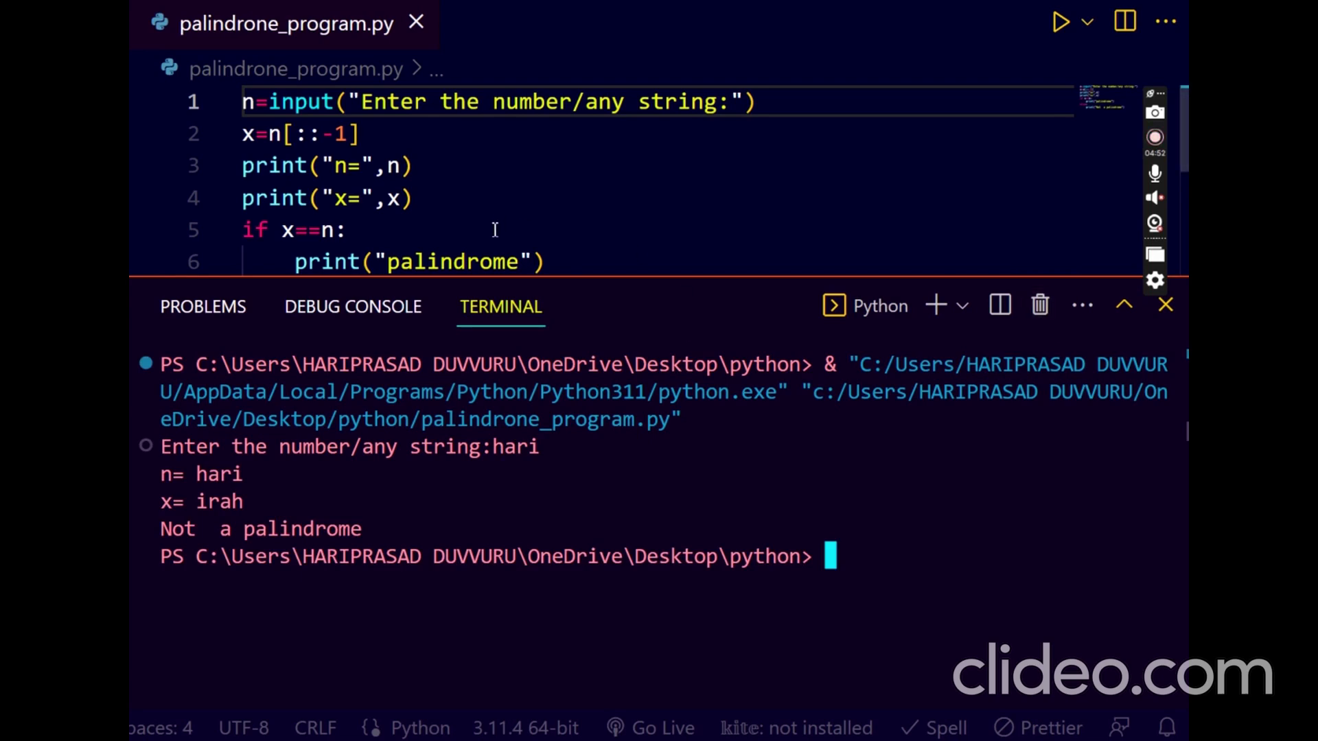
Step: Comment out the string version of the script and set up the integer input line
left_click(1043, 306)
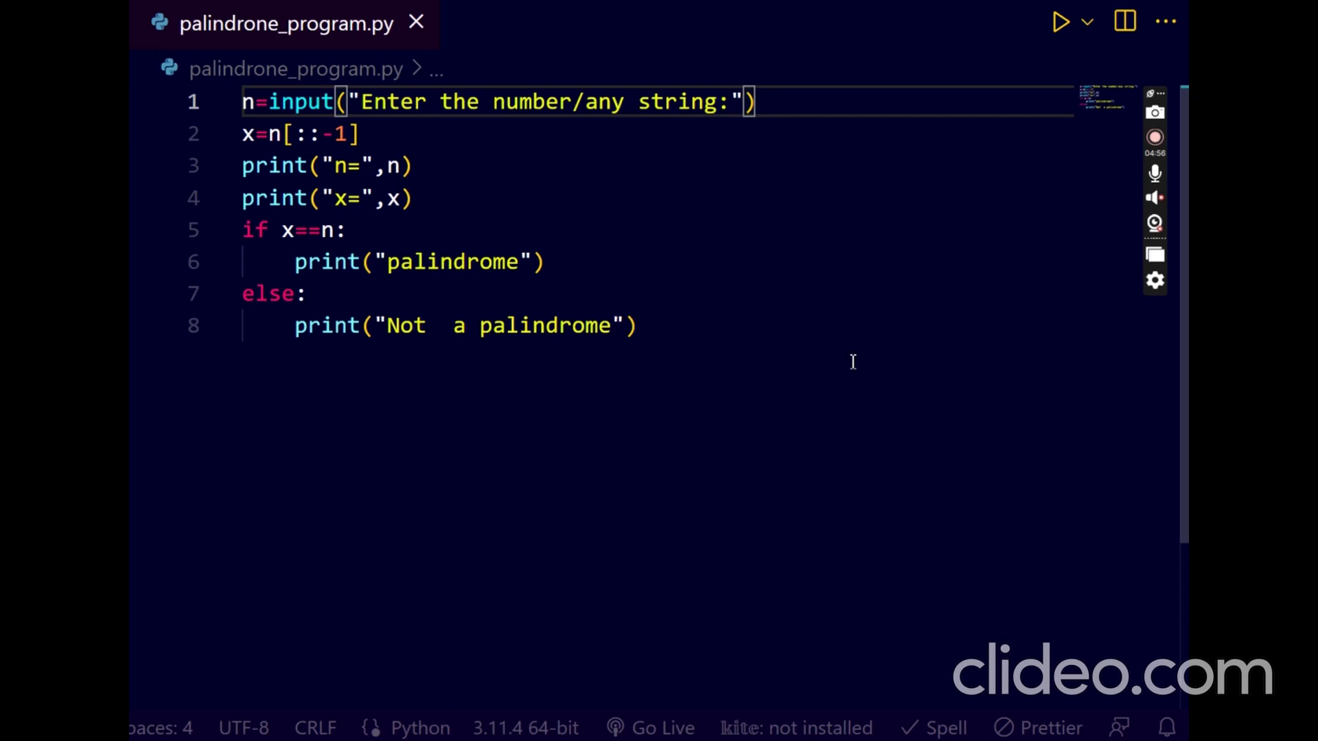
double_click(246, 101)
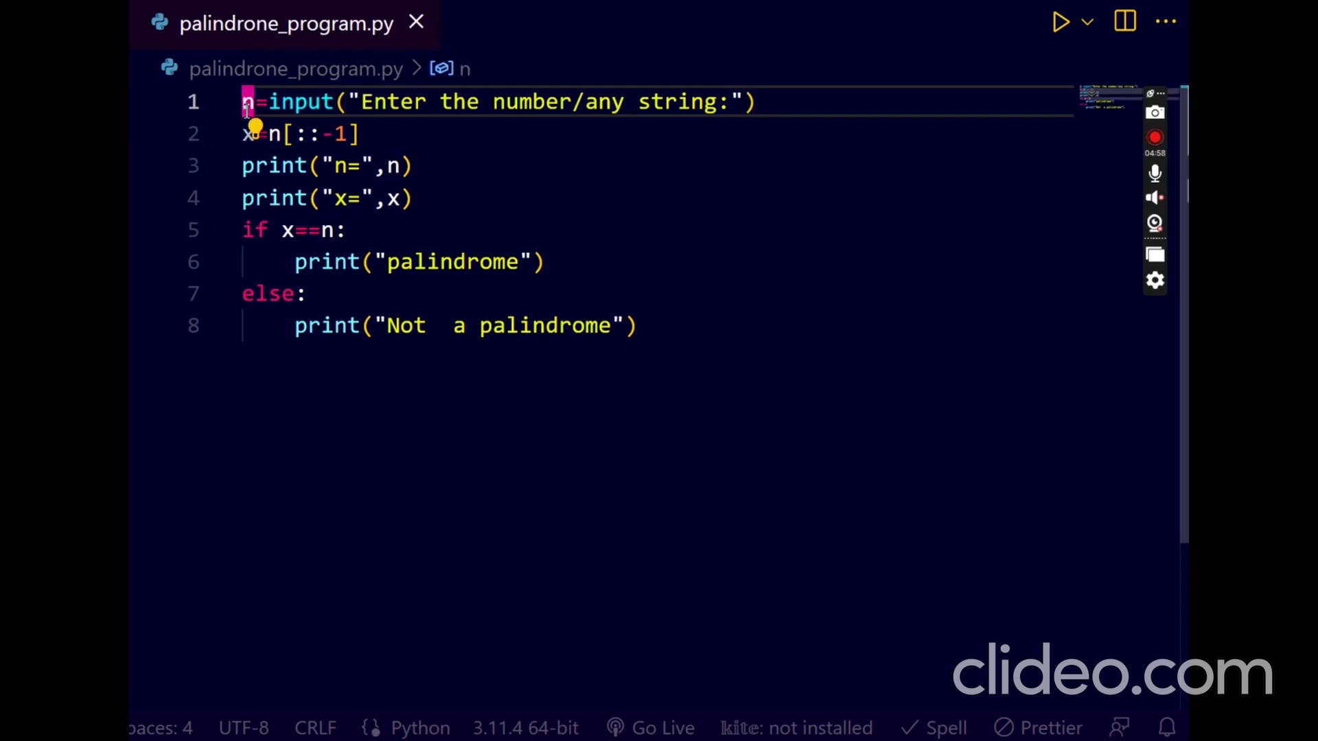
type("'''")
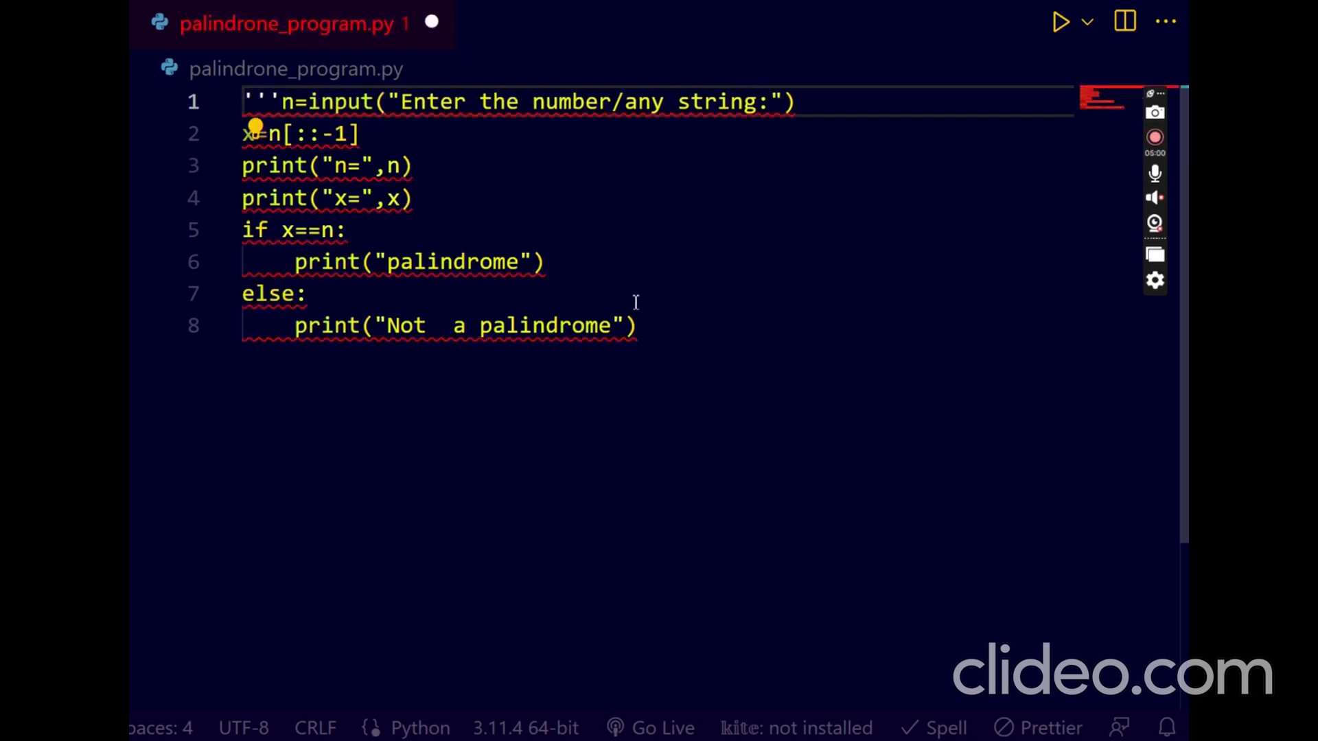
left_click(664, 332)
type("''")
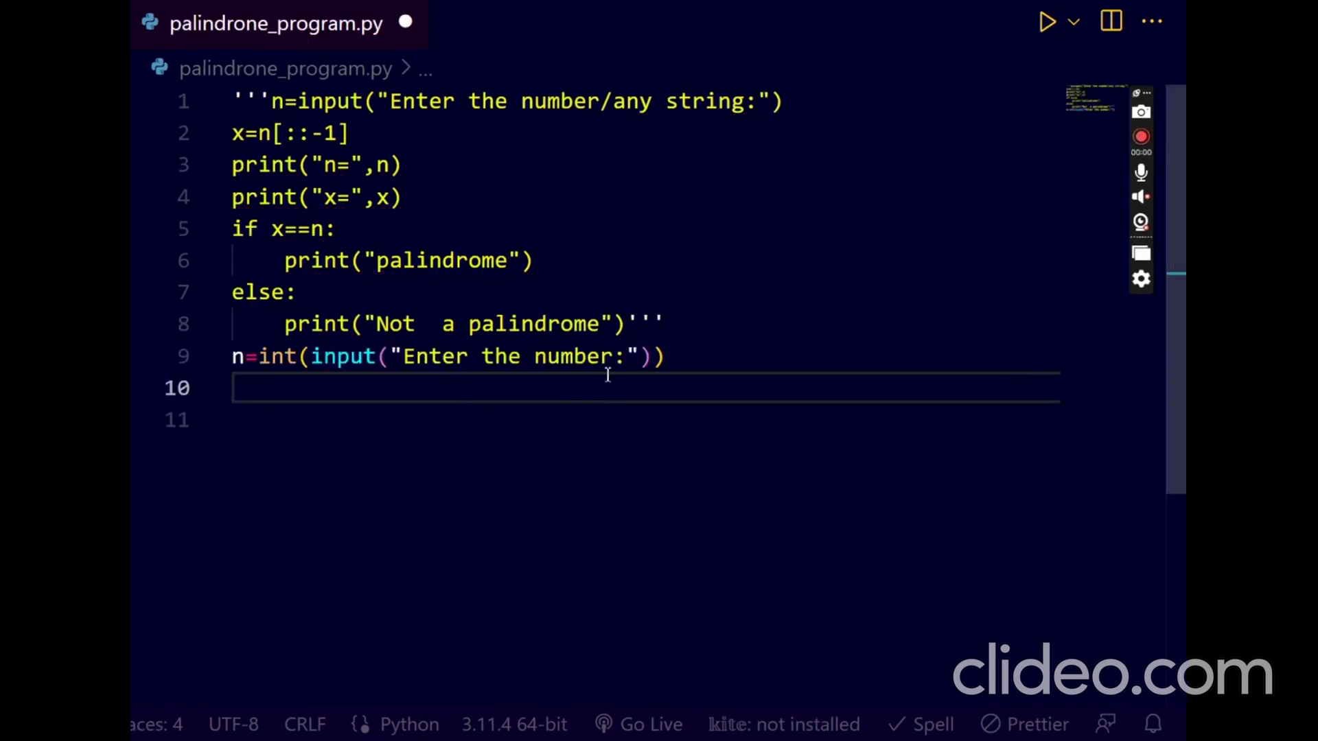
left_click(233, 357)
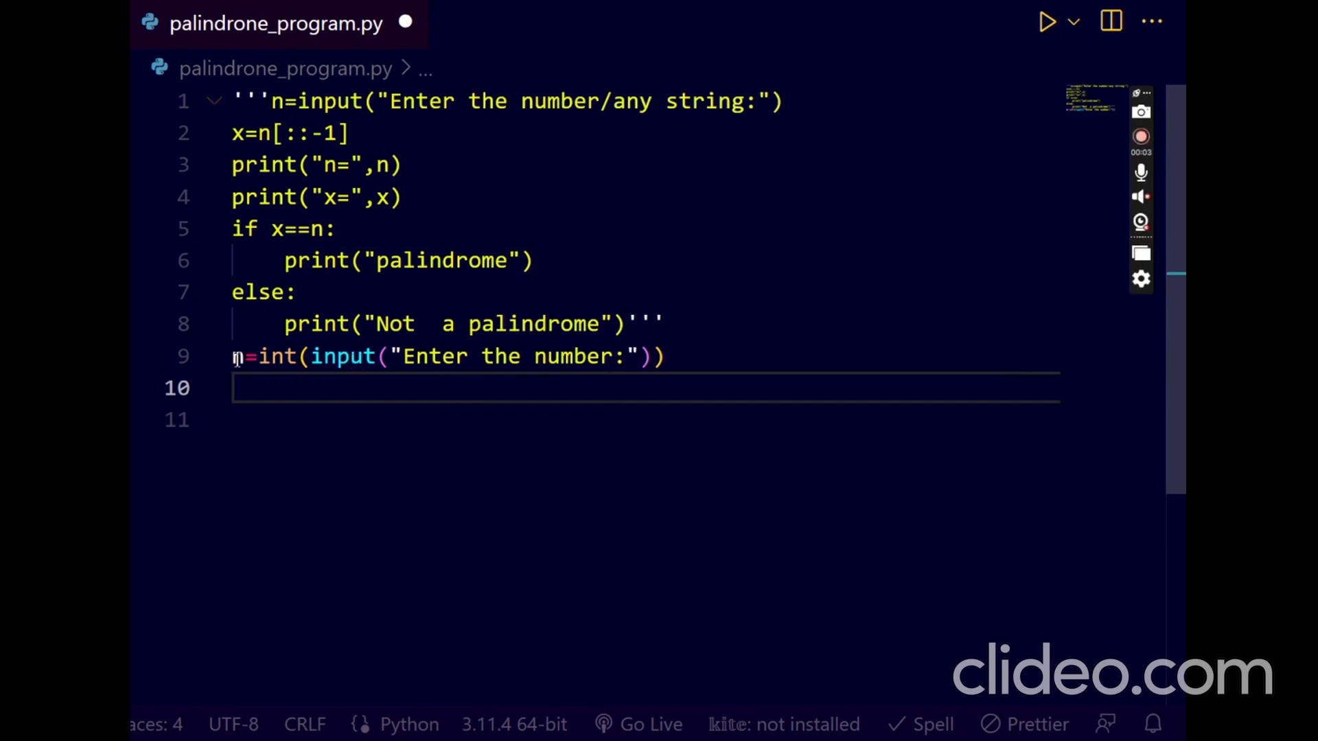
Step: Add temp=n and print("given number :",n) below the input line
left_click(395, 397)
type("temp=")
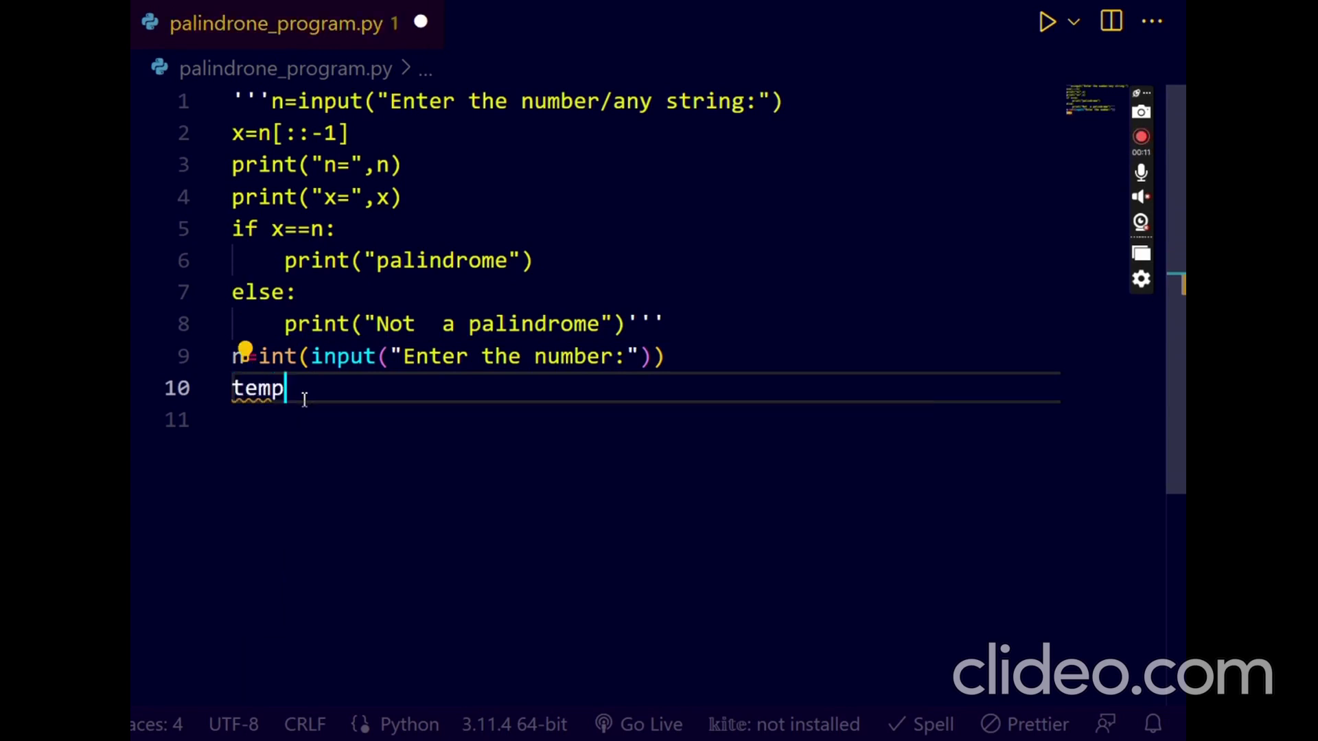
type("n")
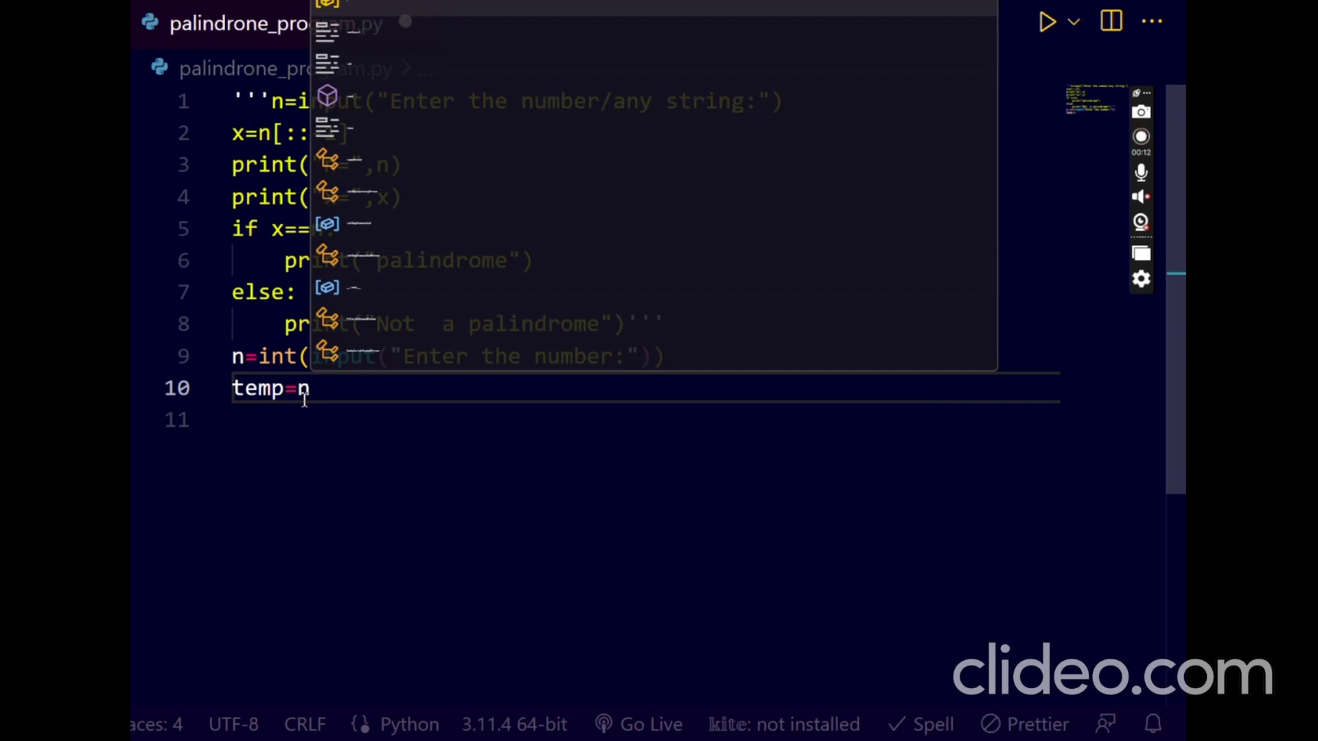
key("Escape")
key("Return")
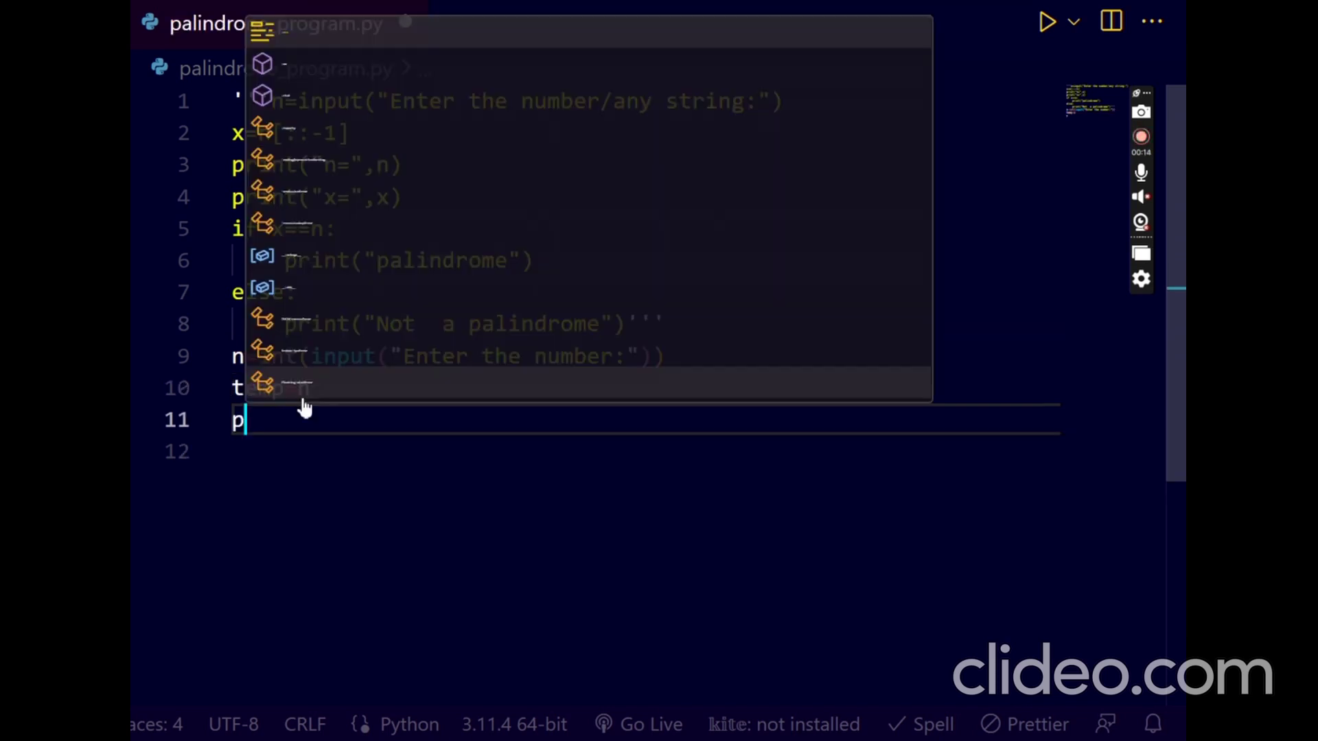
type("print(")
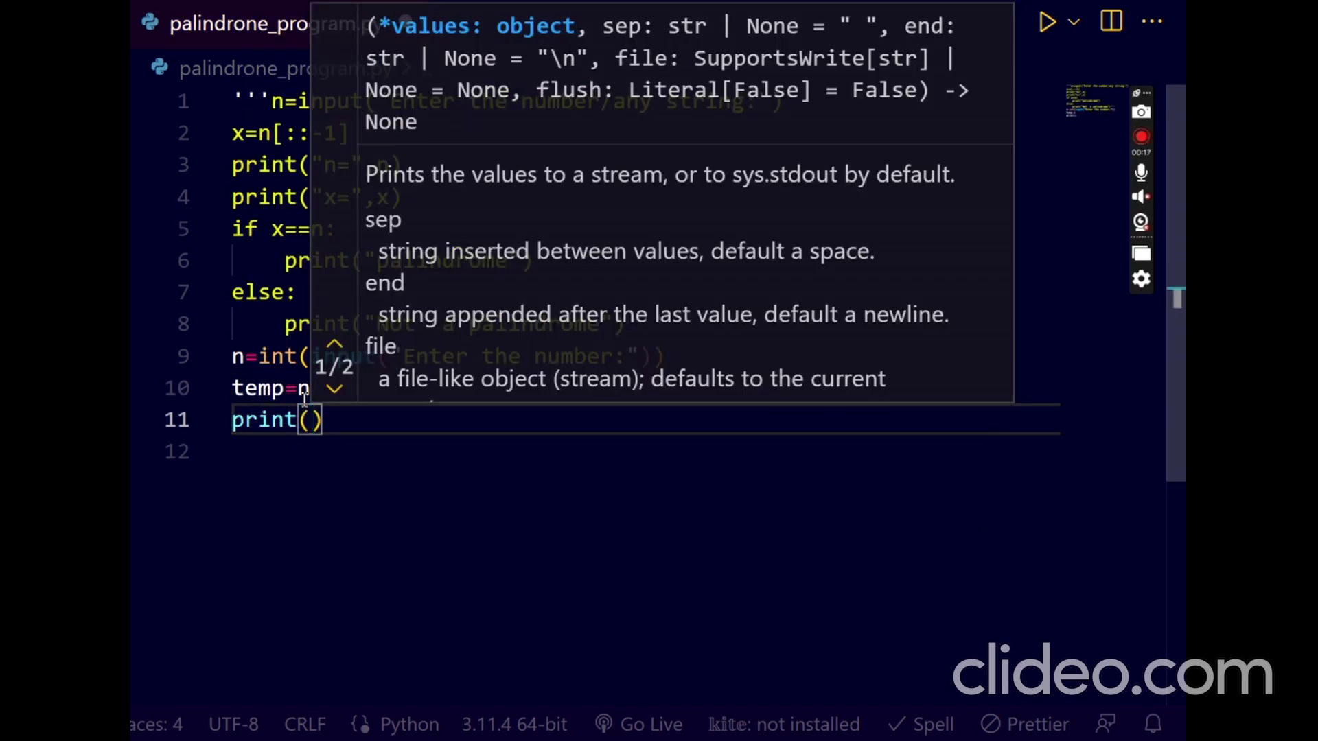
type("\"")
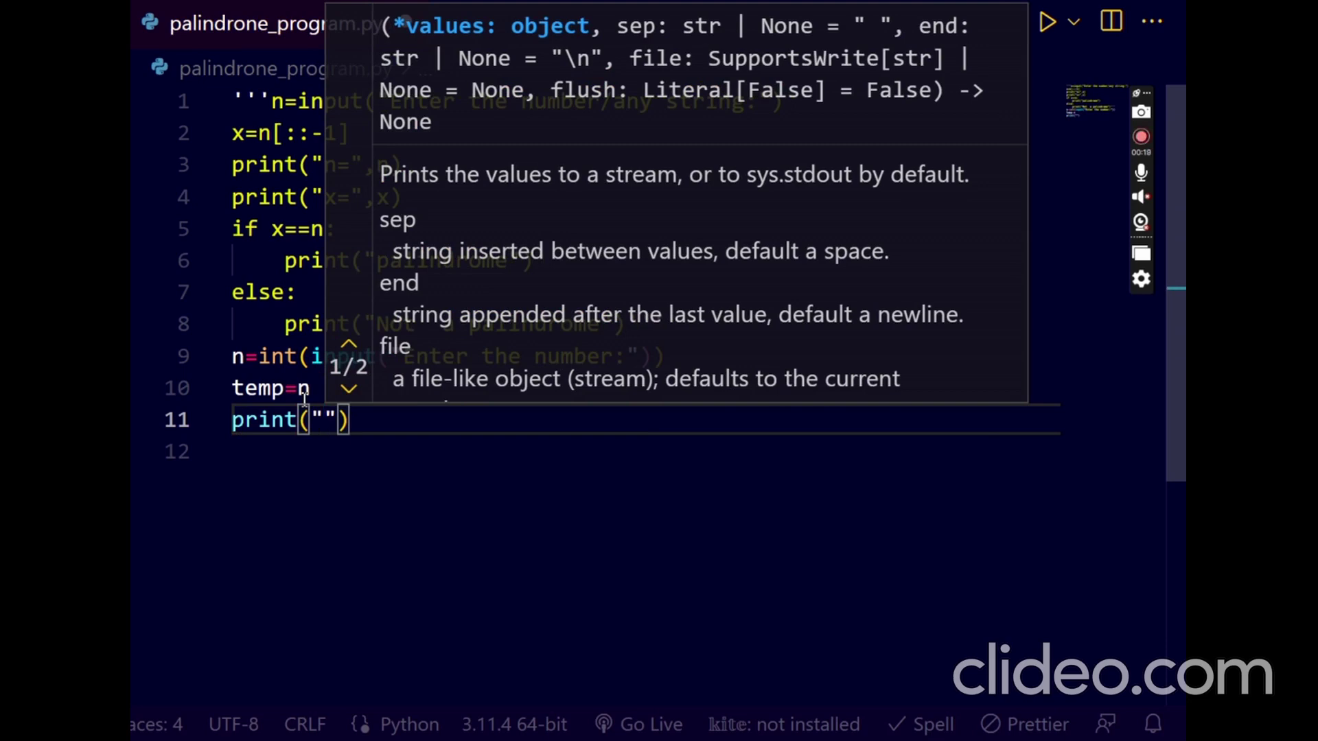
type("giv")
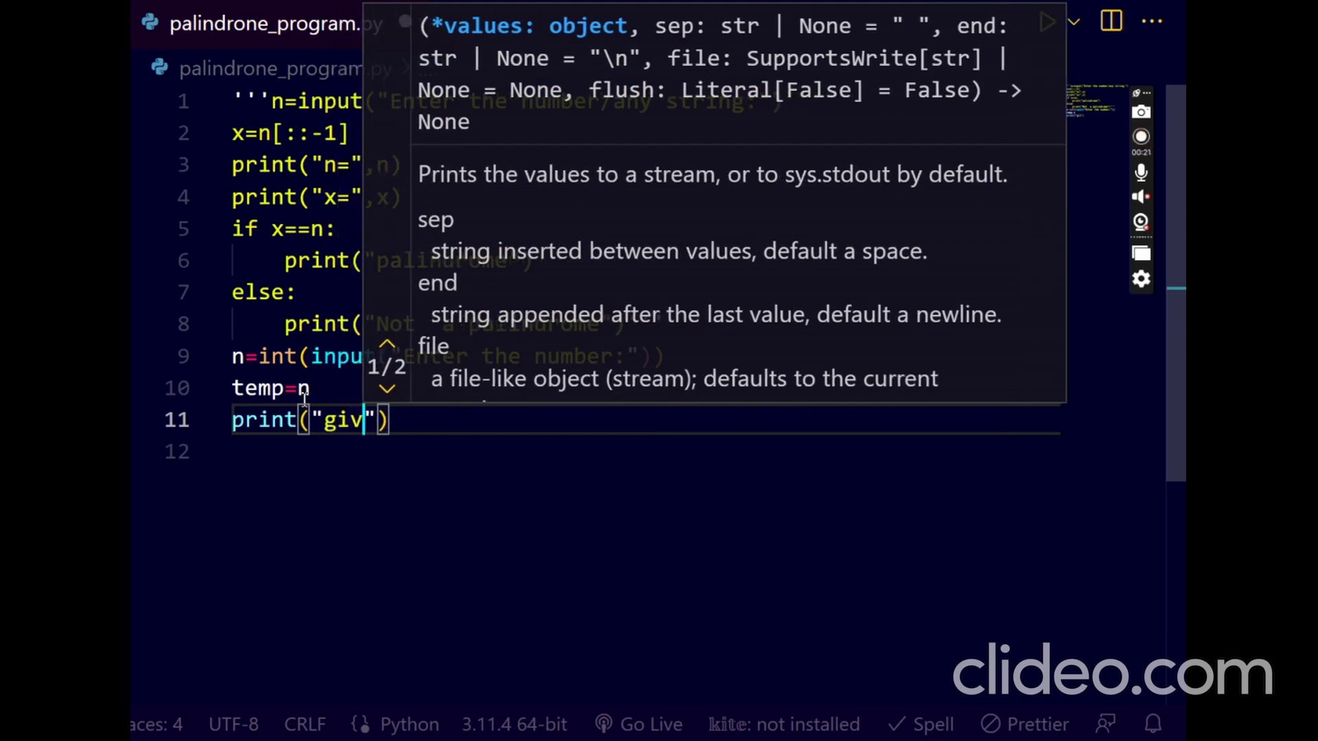
type("en strin")
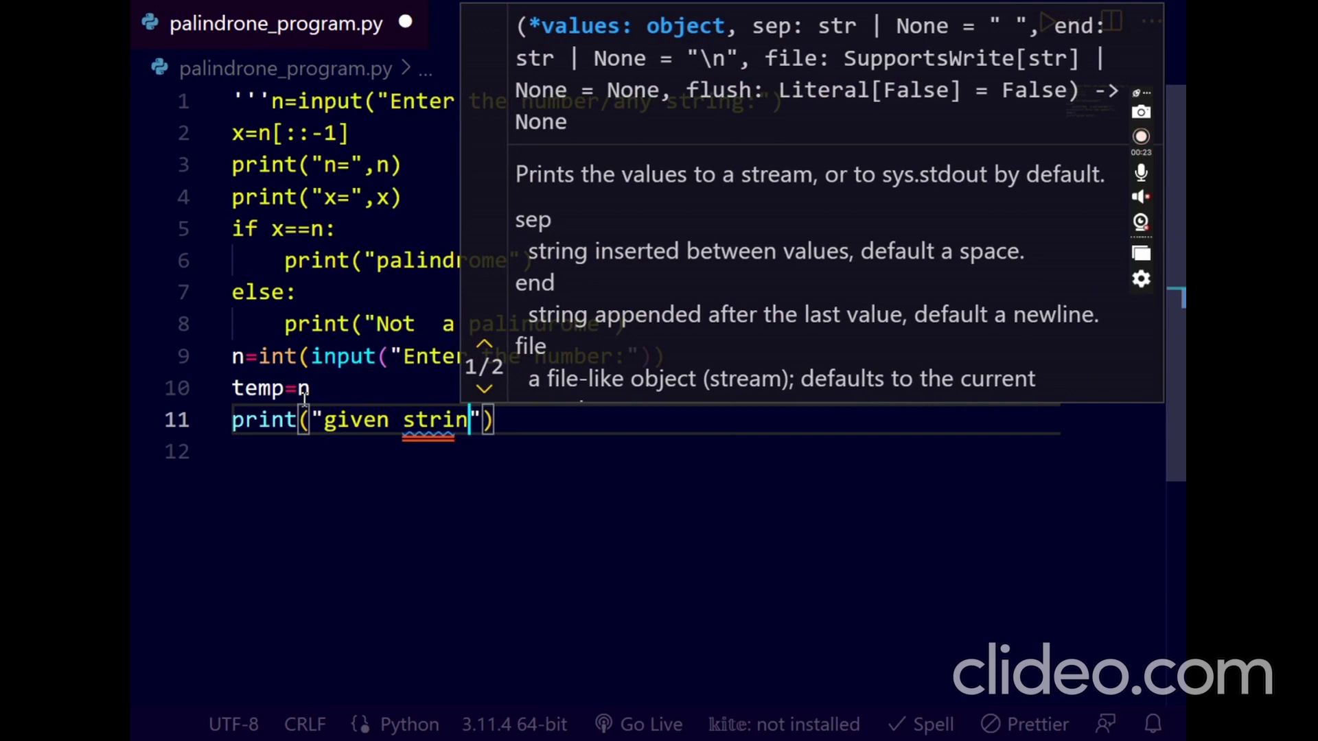
type("g os")
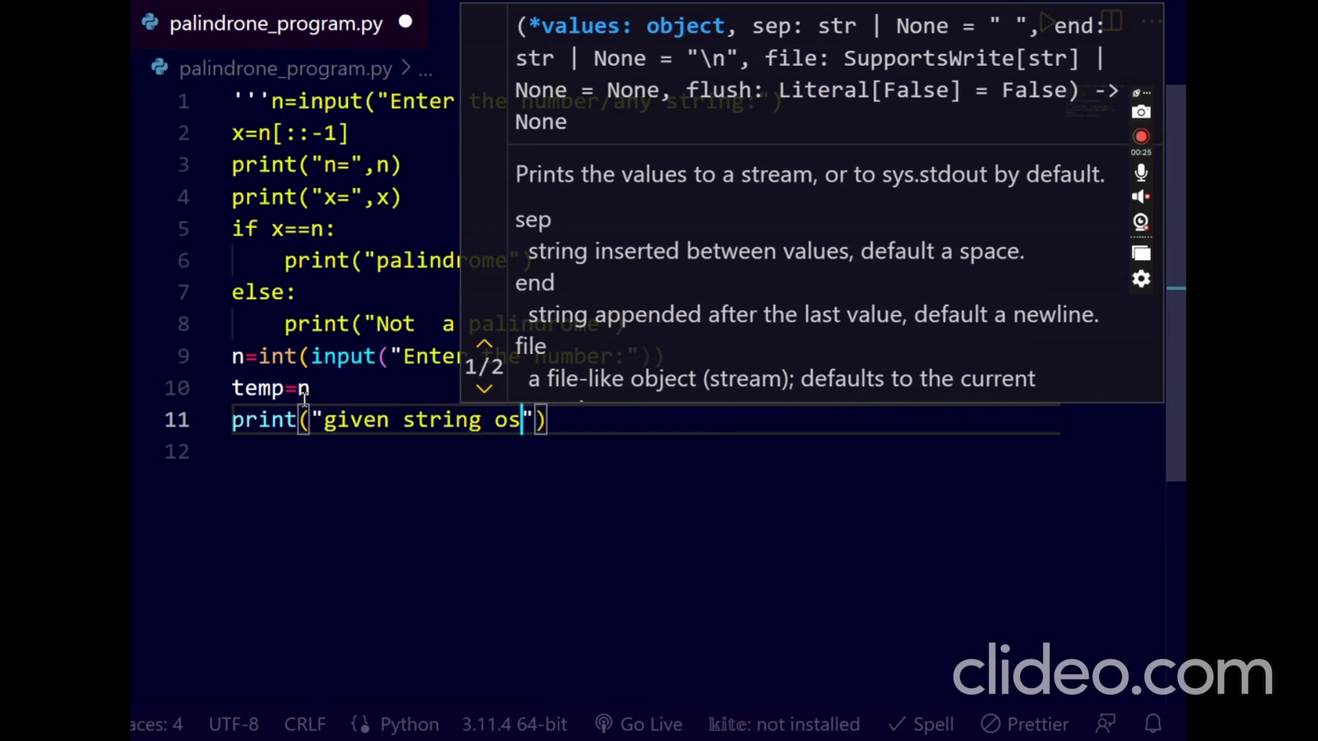
key("BackSpace")
key("BackSpace")
key("BackSpace")
key("BackSpace")
key("BackSpace")
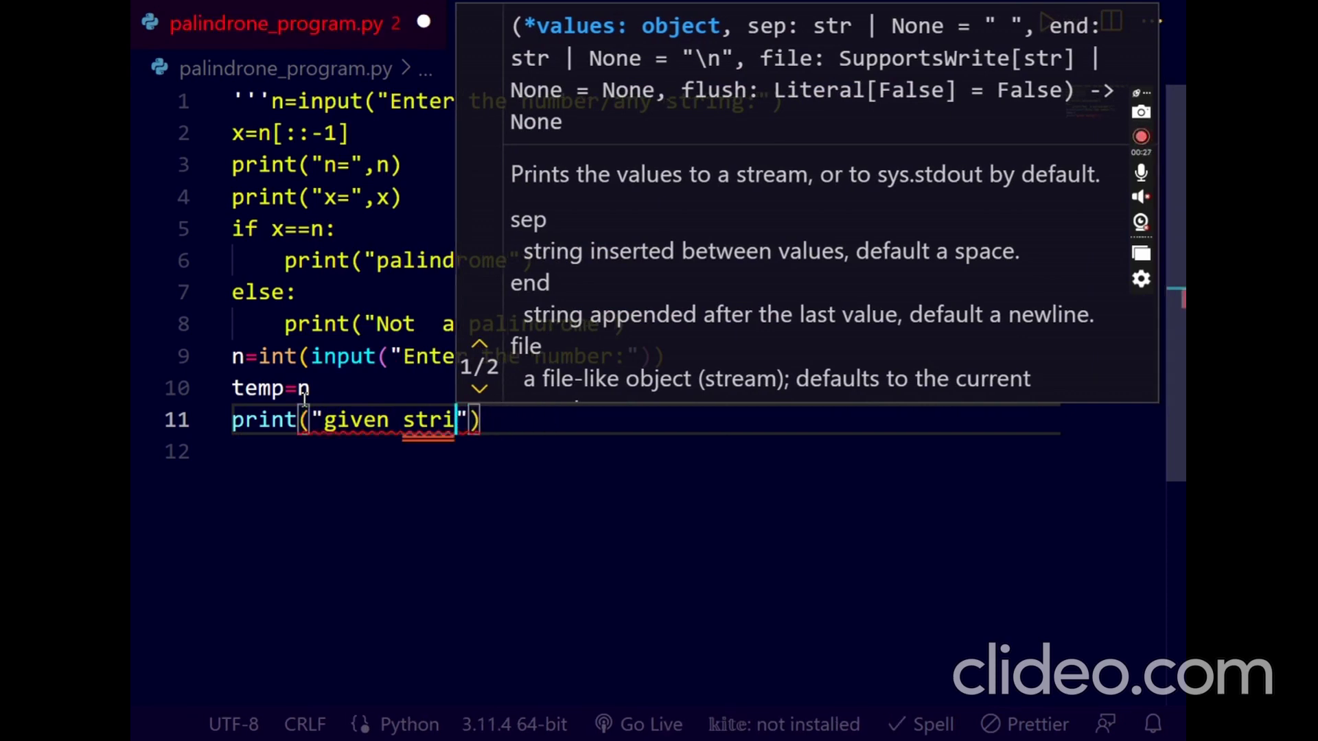
key("BackSpace")
key("BackSpace")
key("BackSpace")
key("BackSpace")
type("nu")
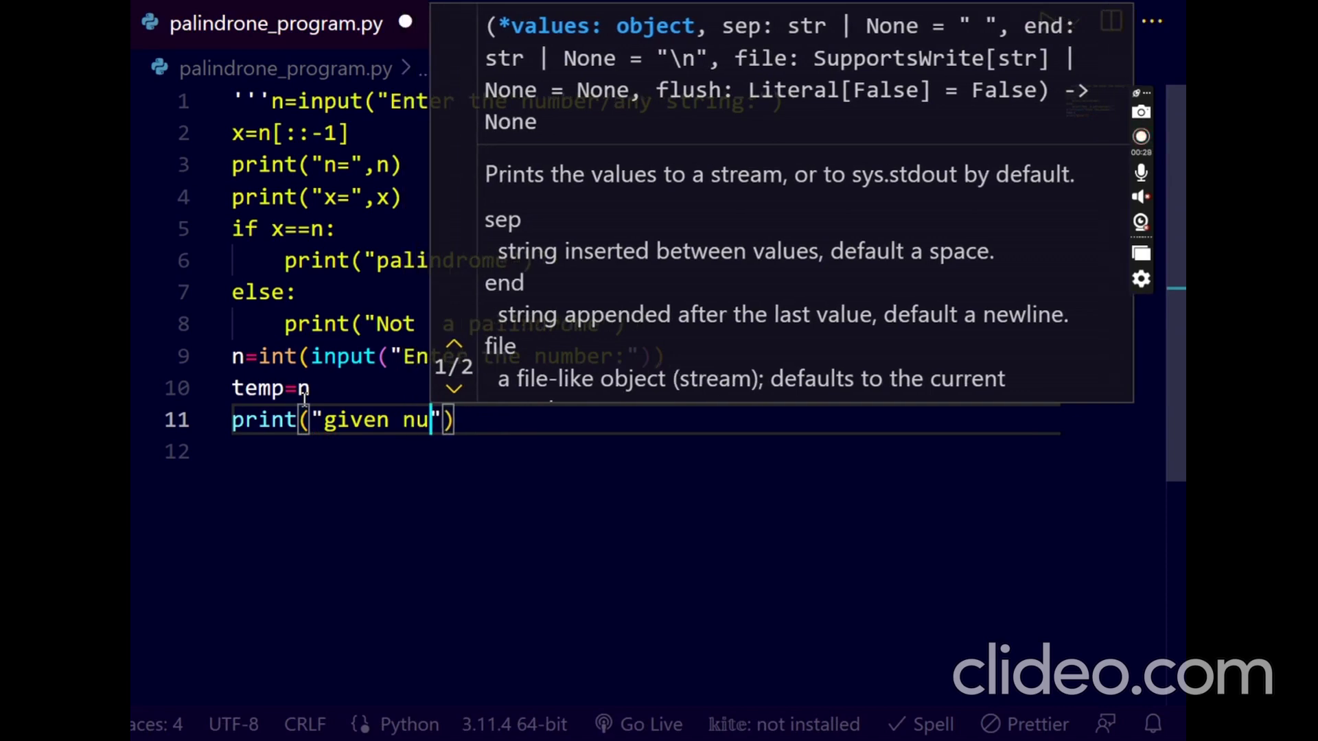
type("mber ")
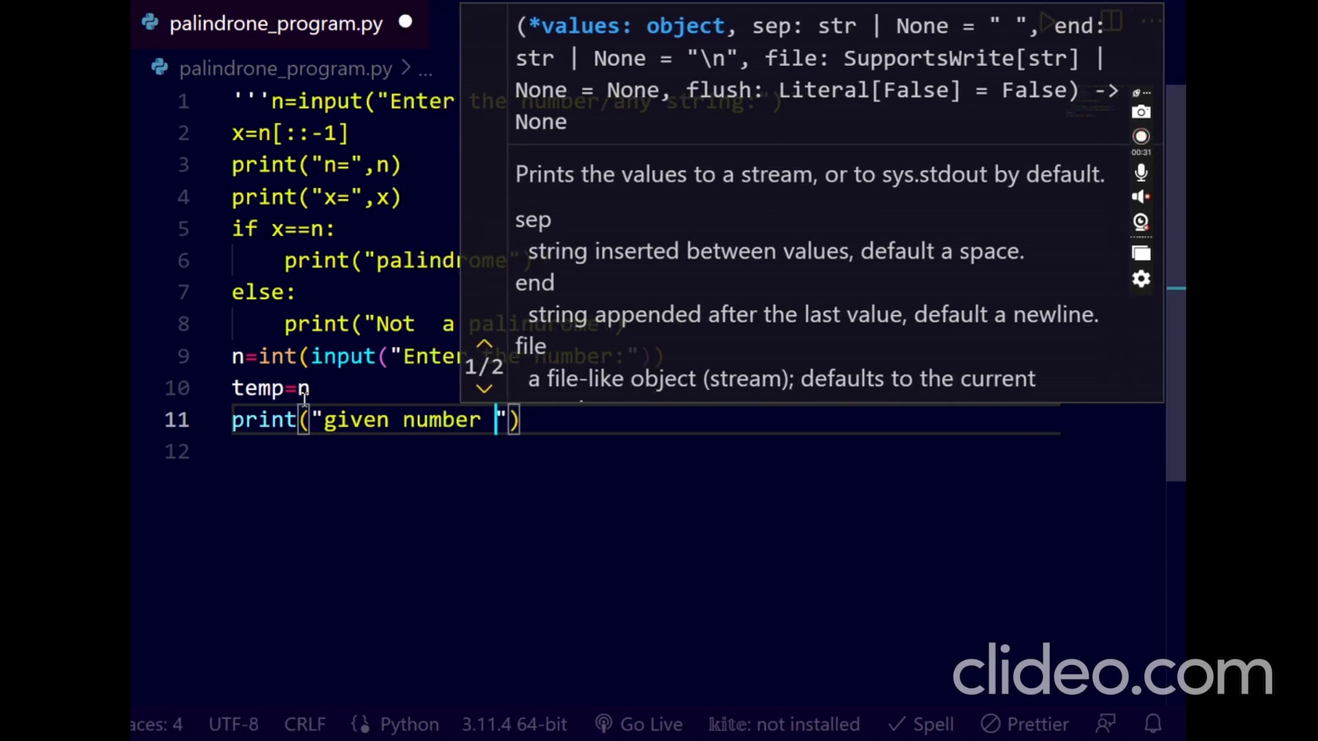
type(":\",")
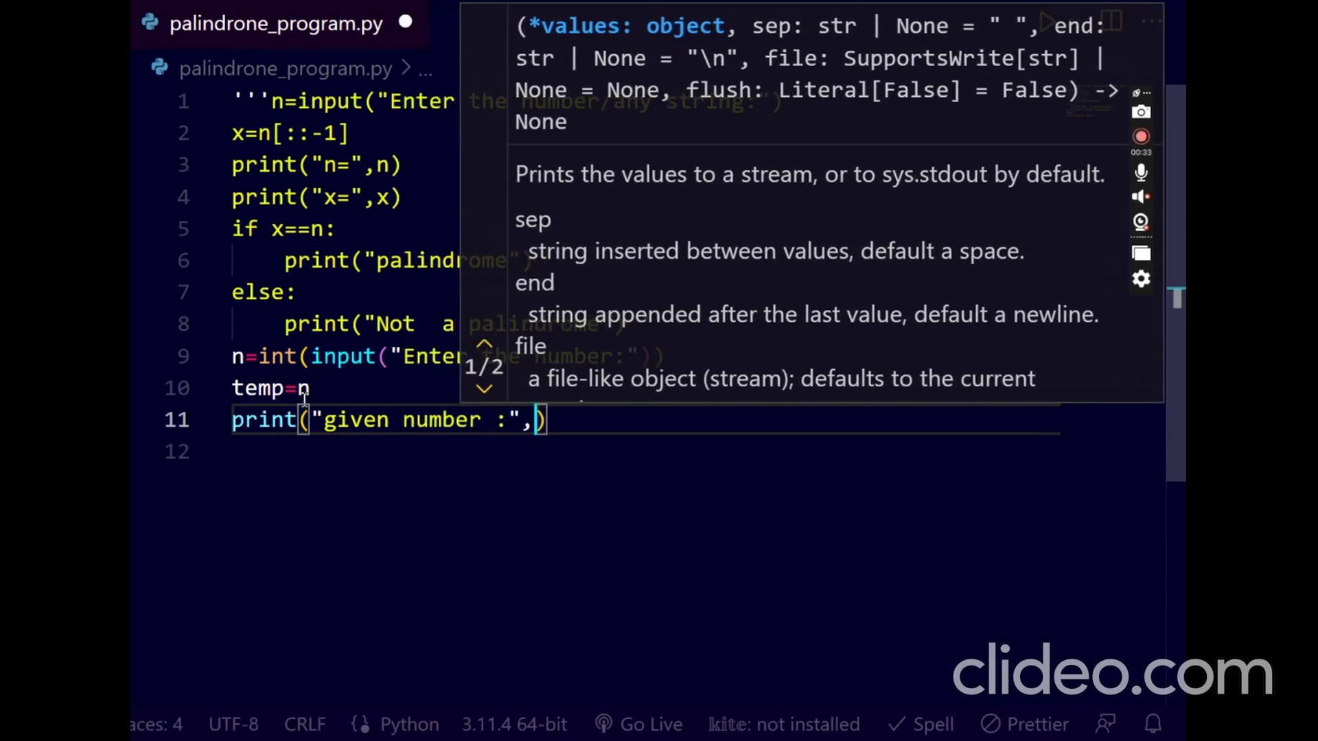
type("n")
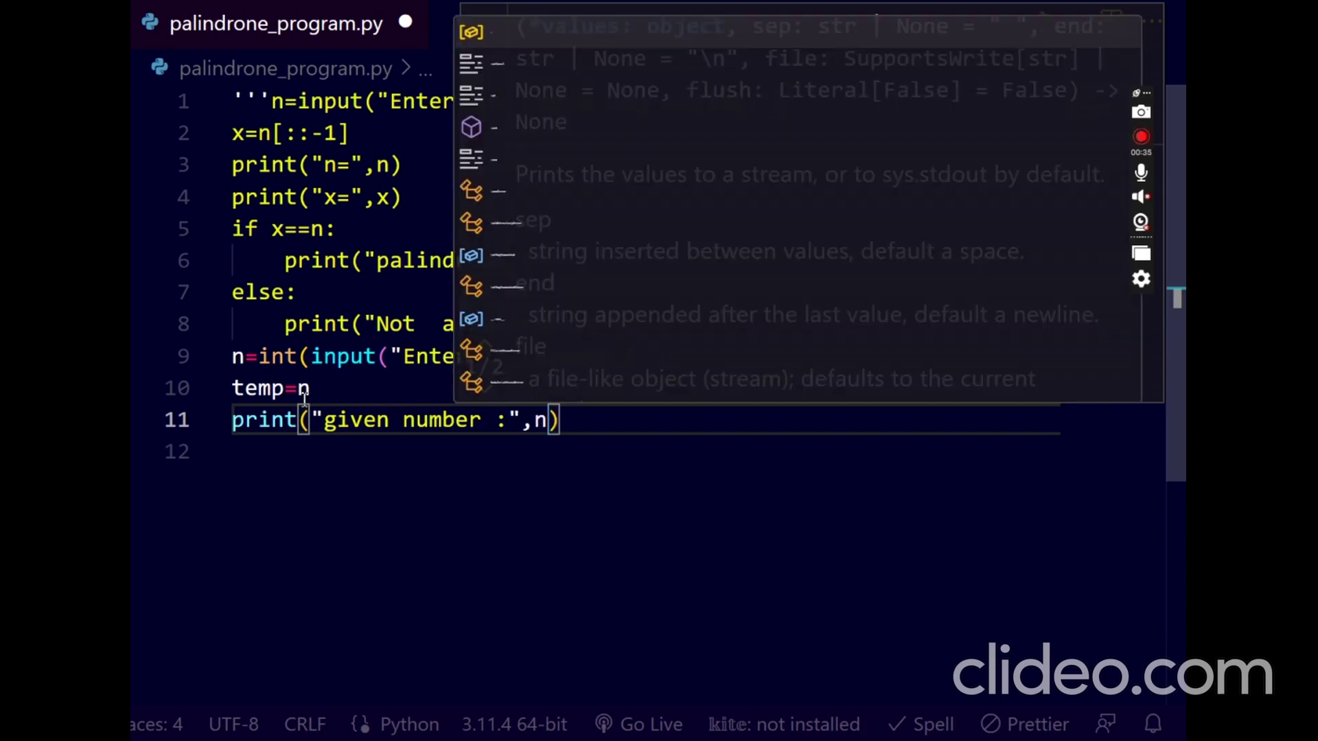
key("End")
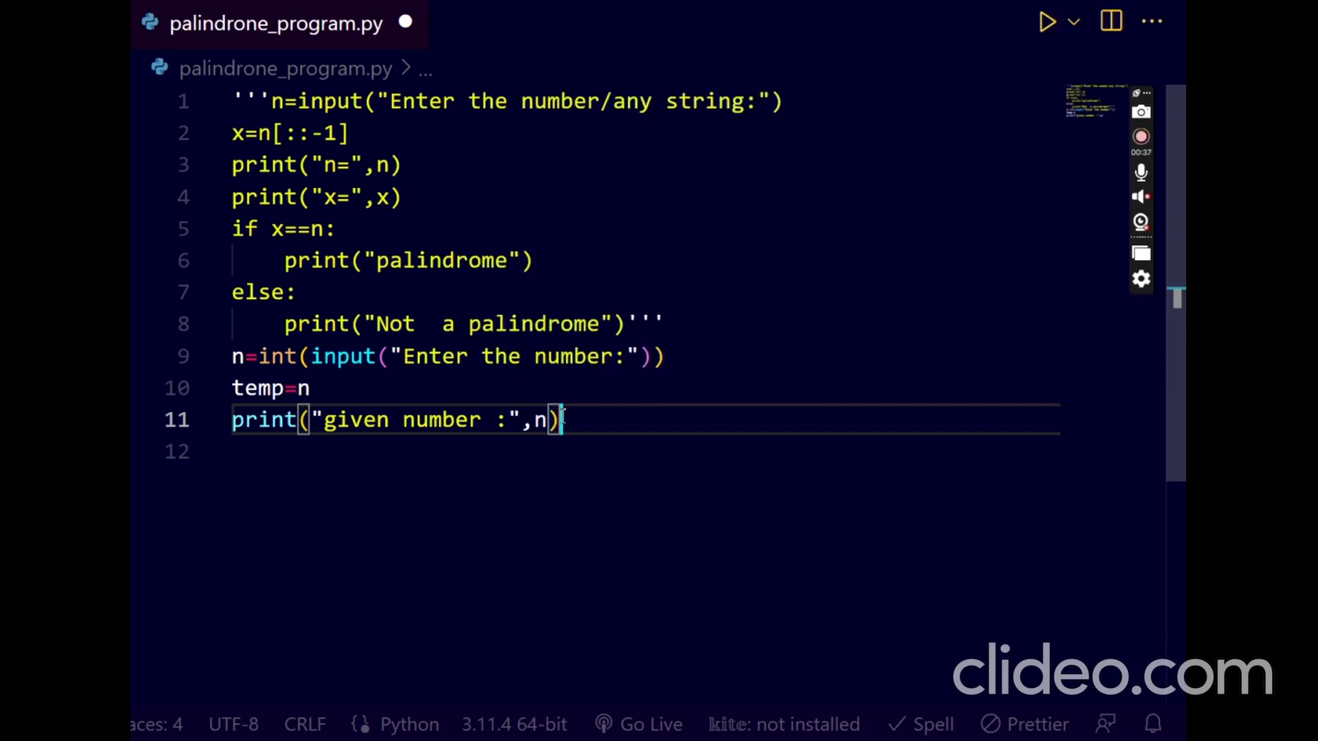
key("Return")
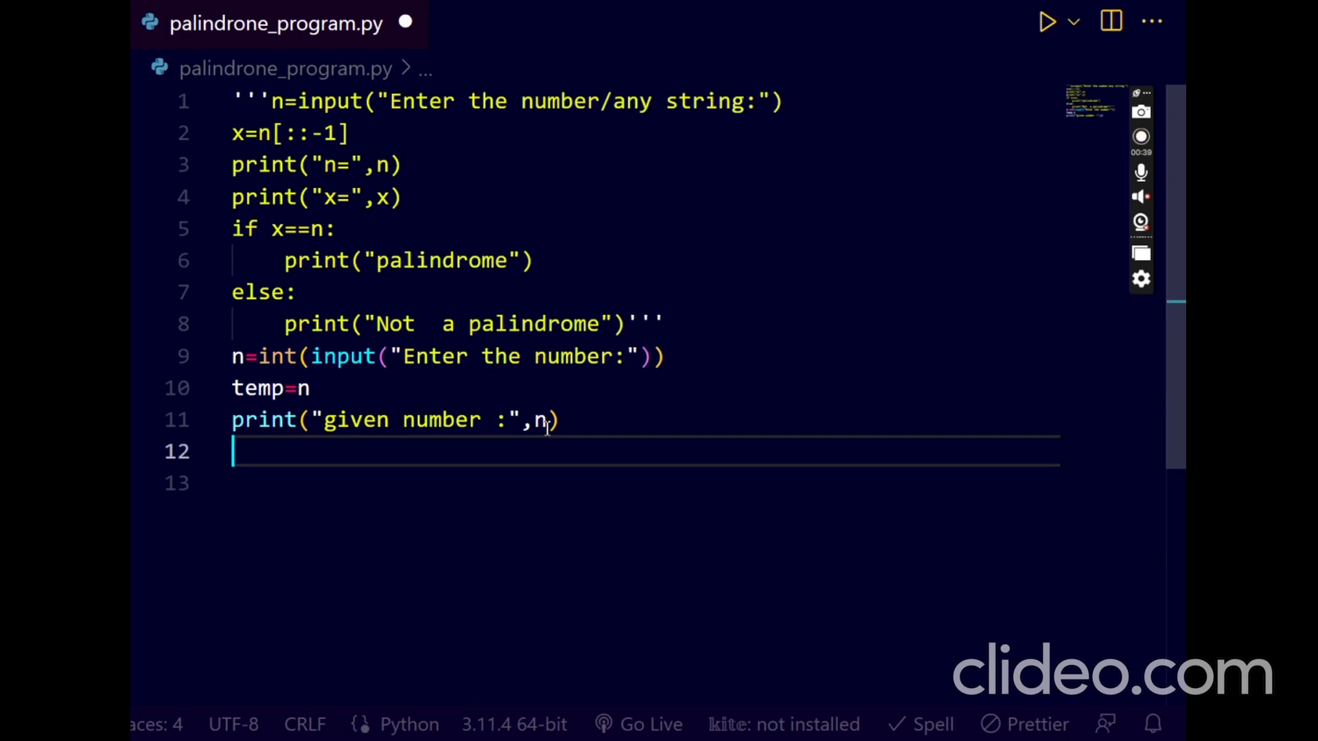
type("rev=0")
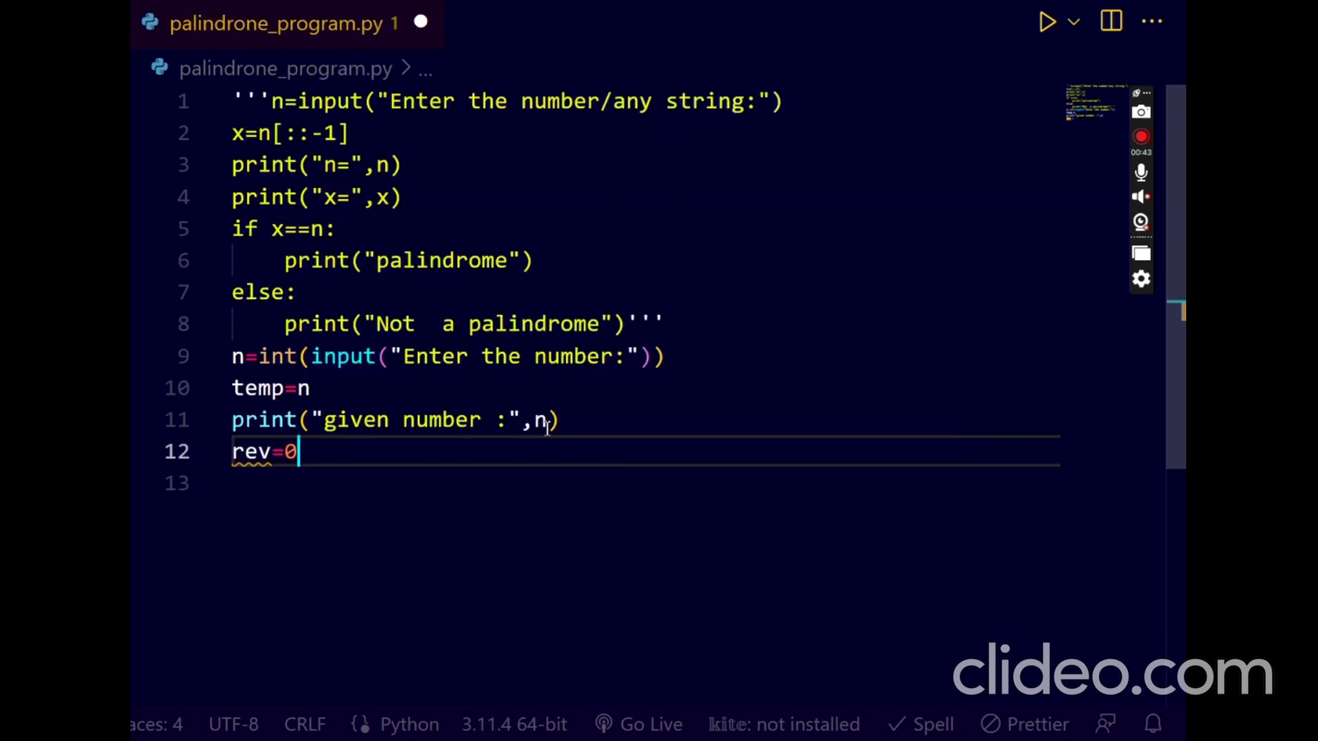
Step: Add rev=0 and the loop header while n!=0:, leaving an indented body line ready
key("Return")
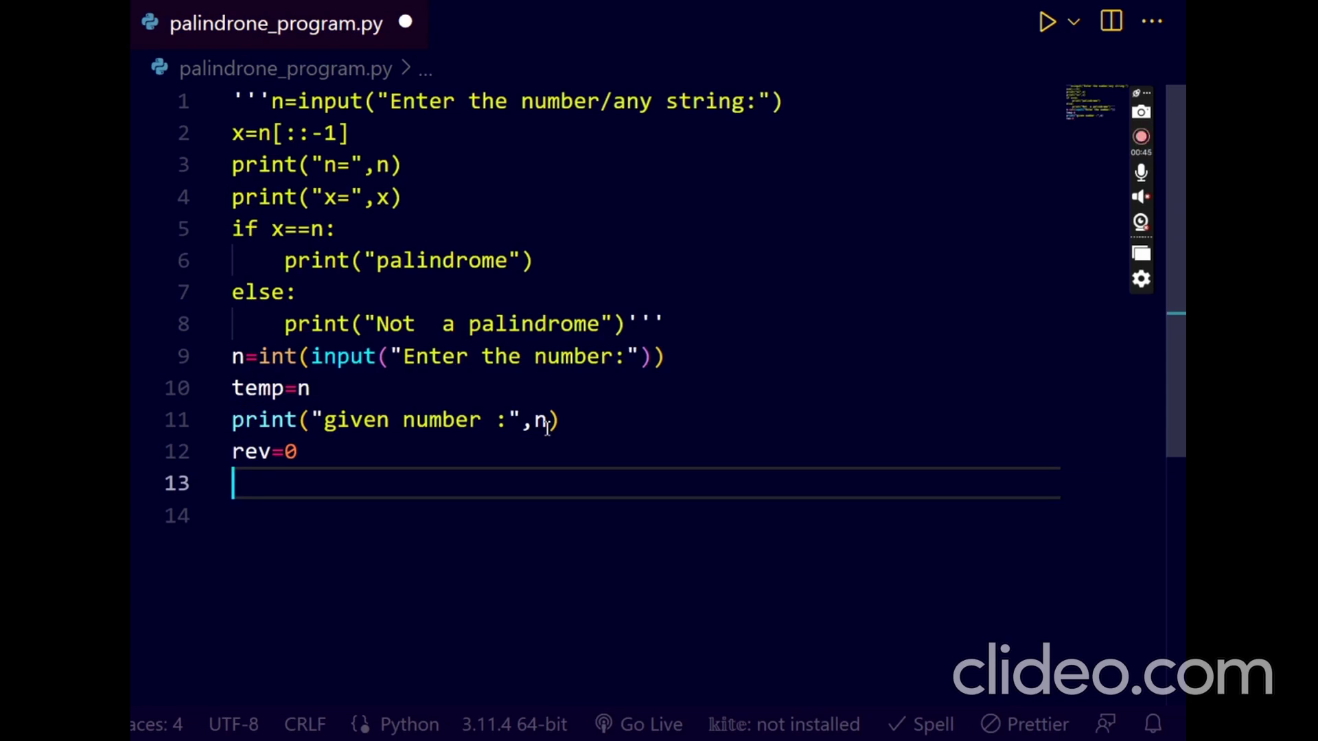
type("while ")
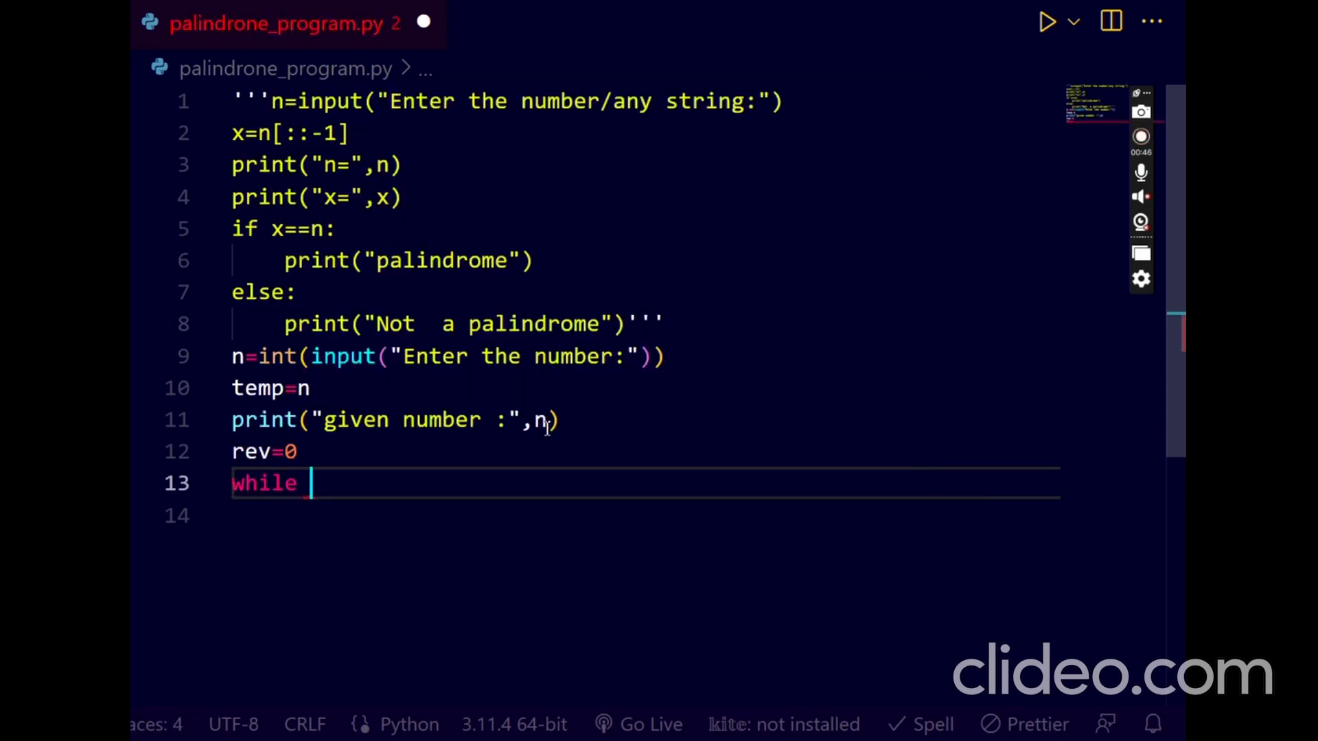
type("n")
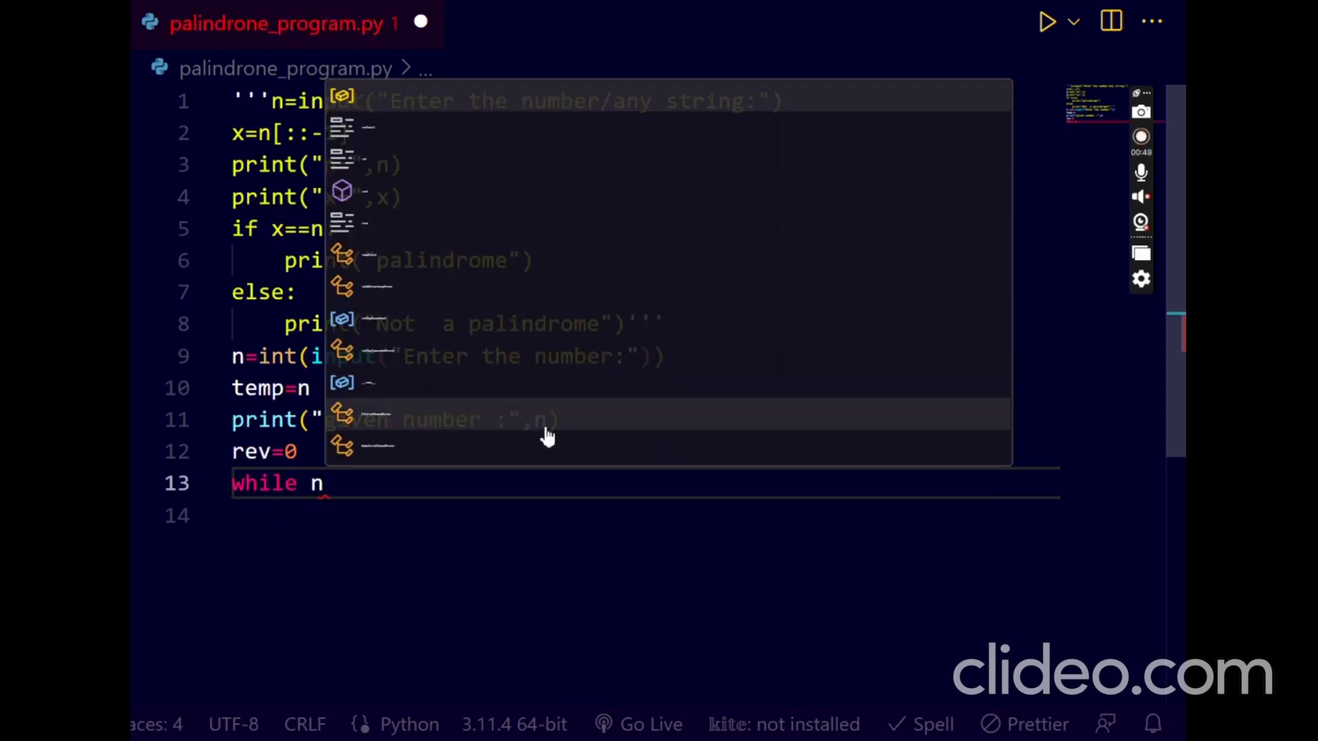
type("!=0")
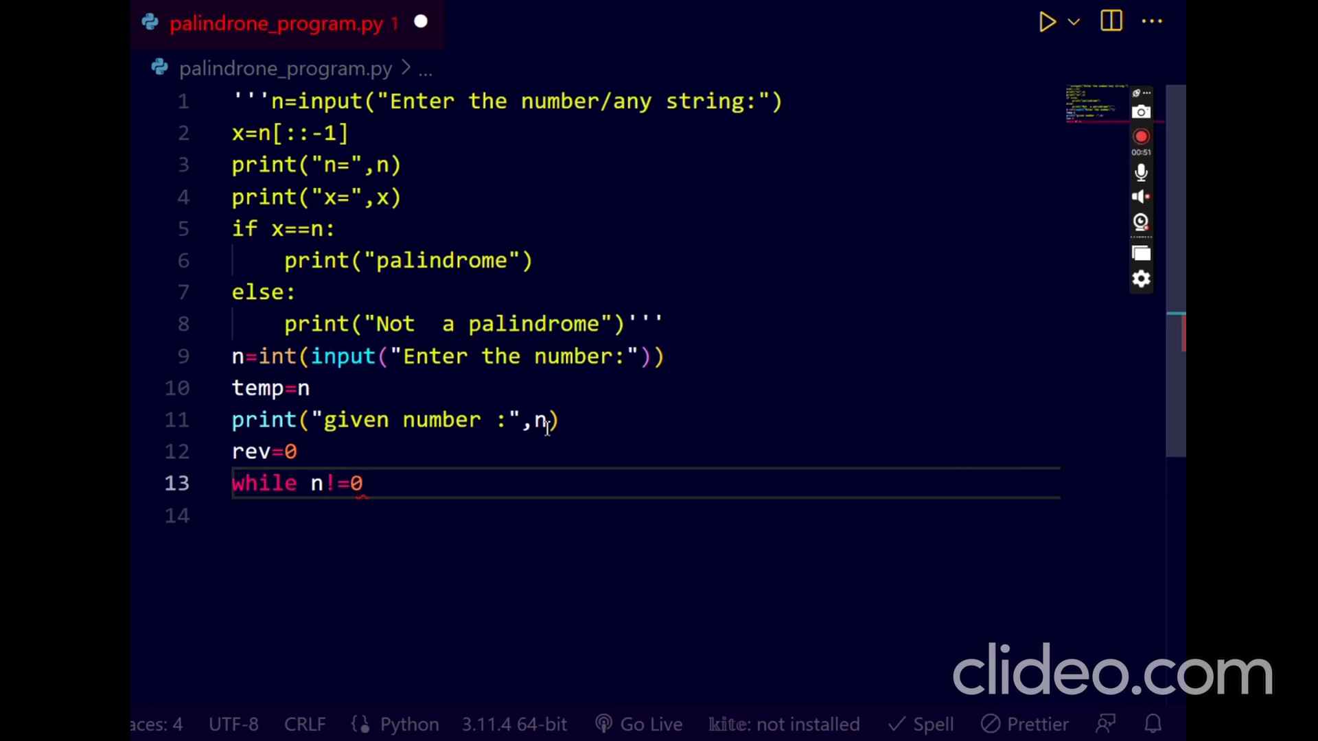
type(":")
key("Return")
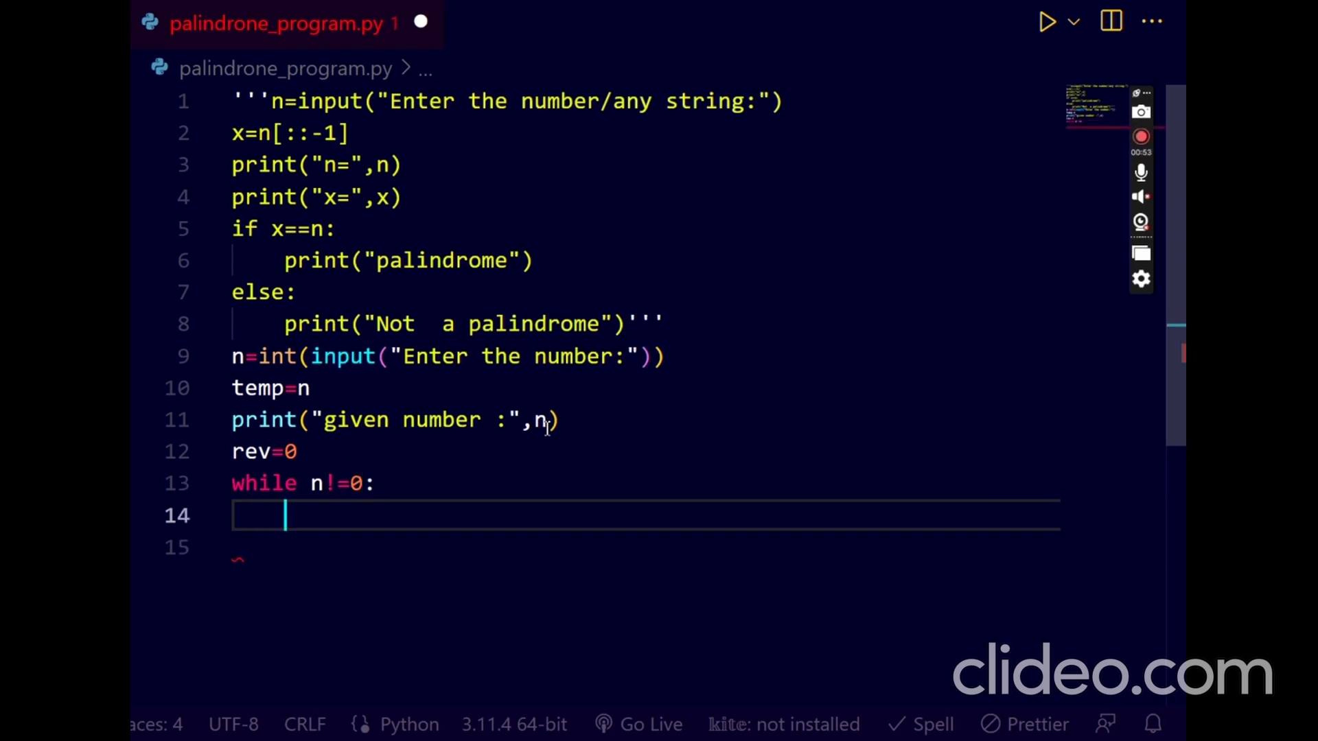
type("digit")
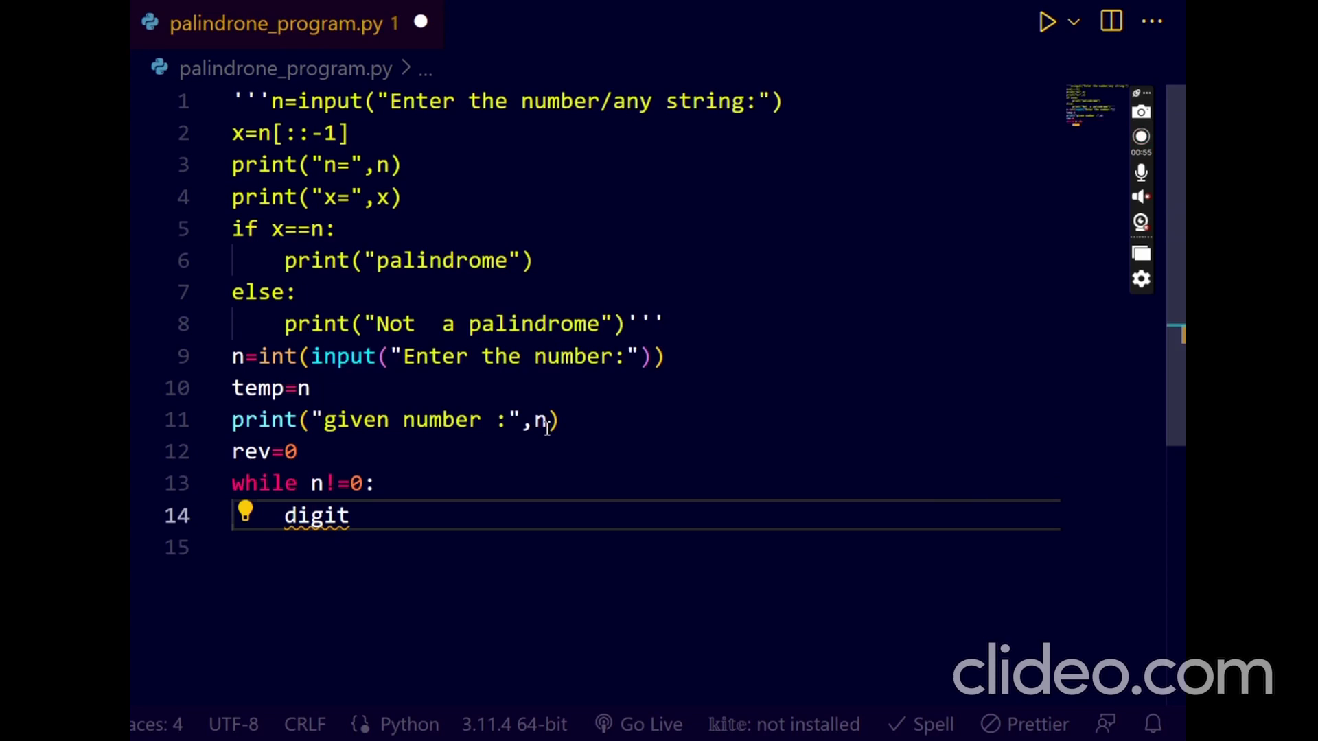
type("=")
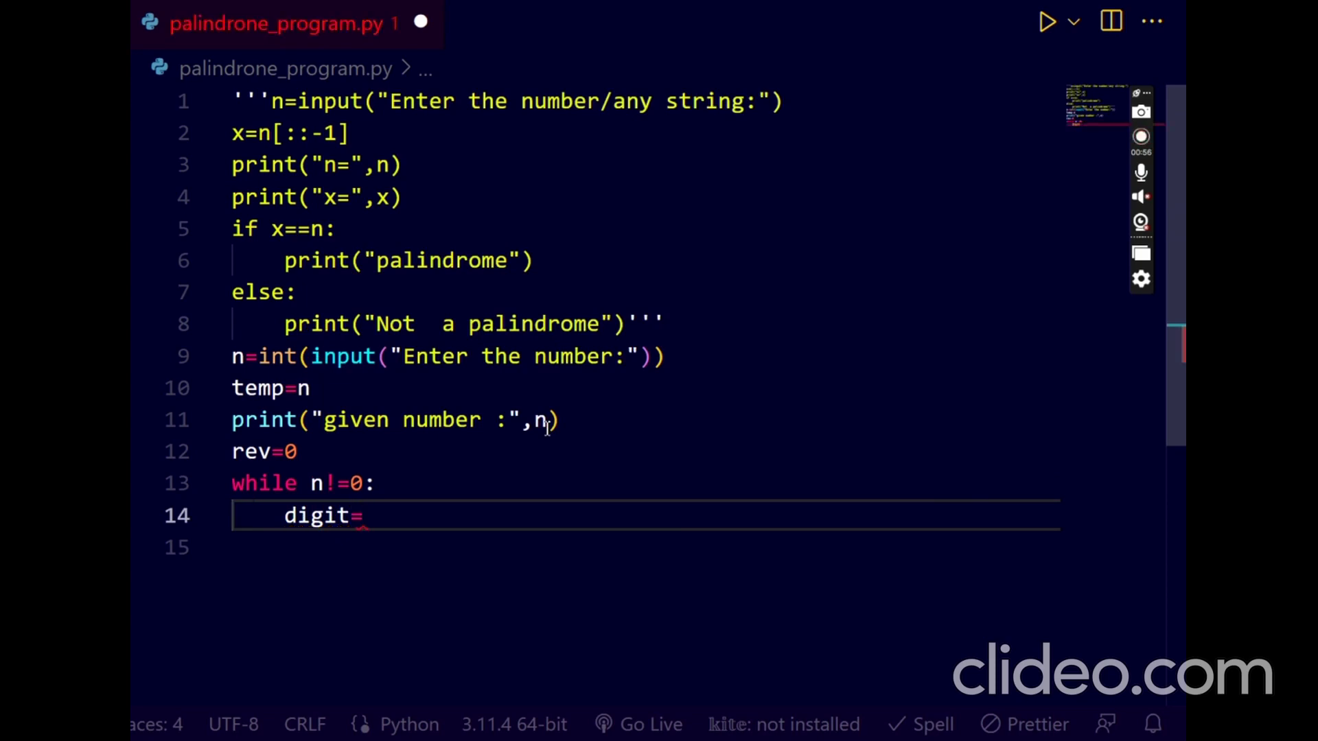
type("n")
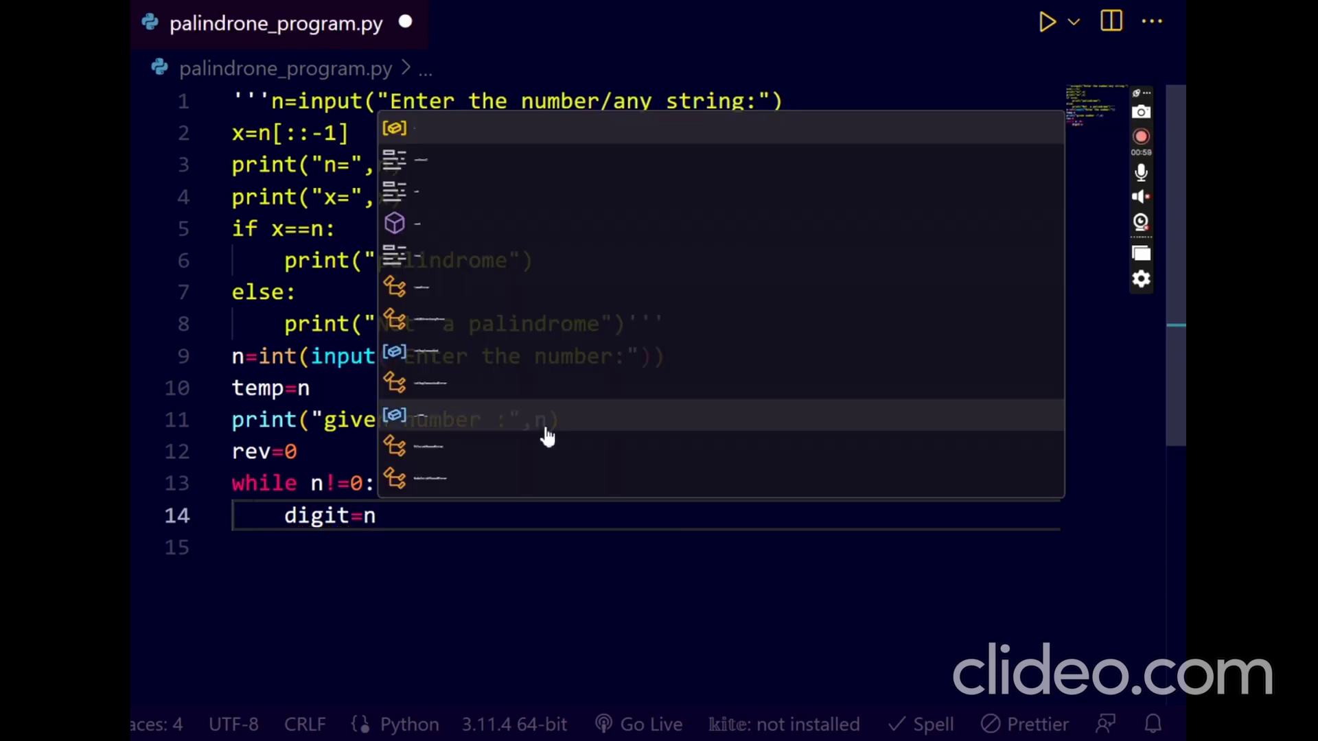
type("%1")
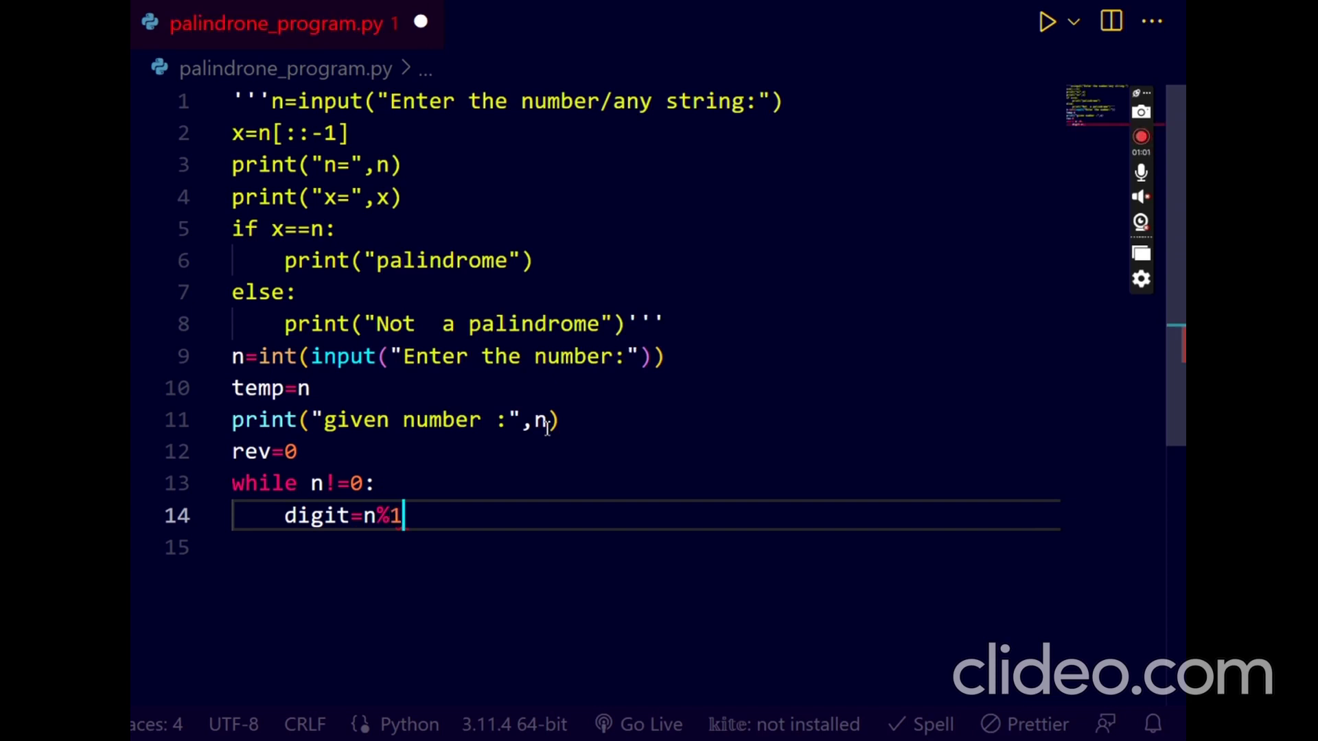
type("0")
Step: Add rev=rev*10+digit to the loop body, accepting the digit suggestion
key("Return")
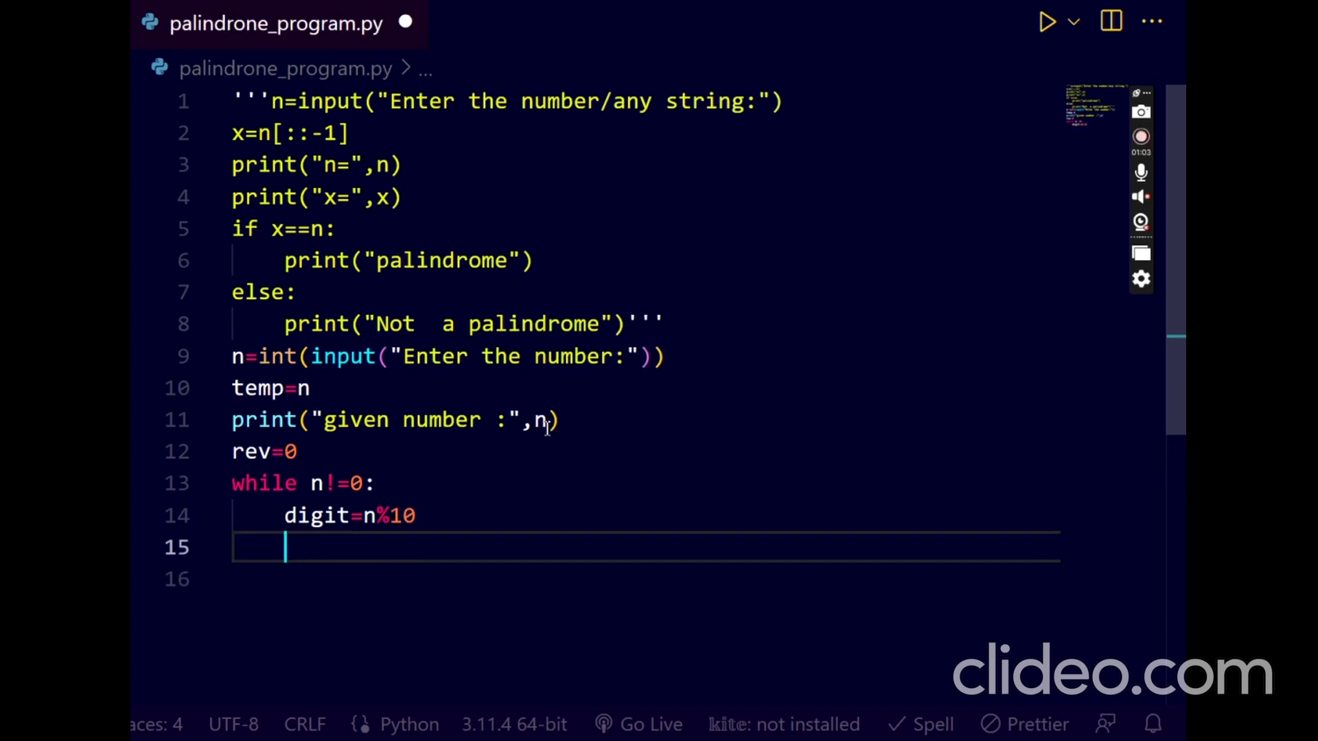
type("rev=")
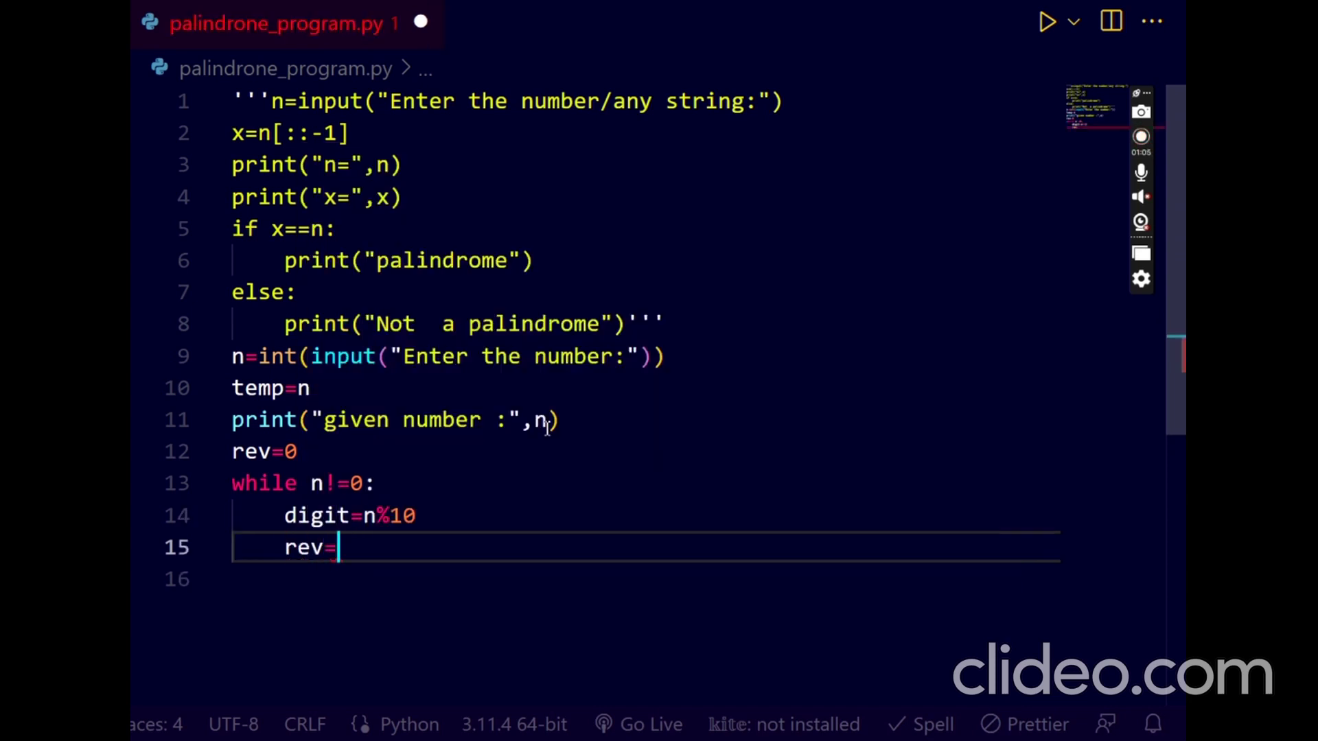
type("rev")
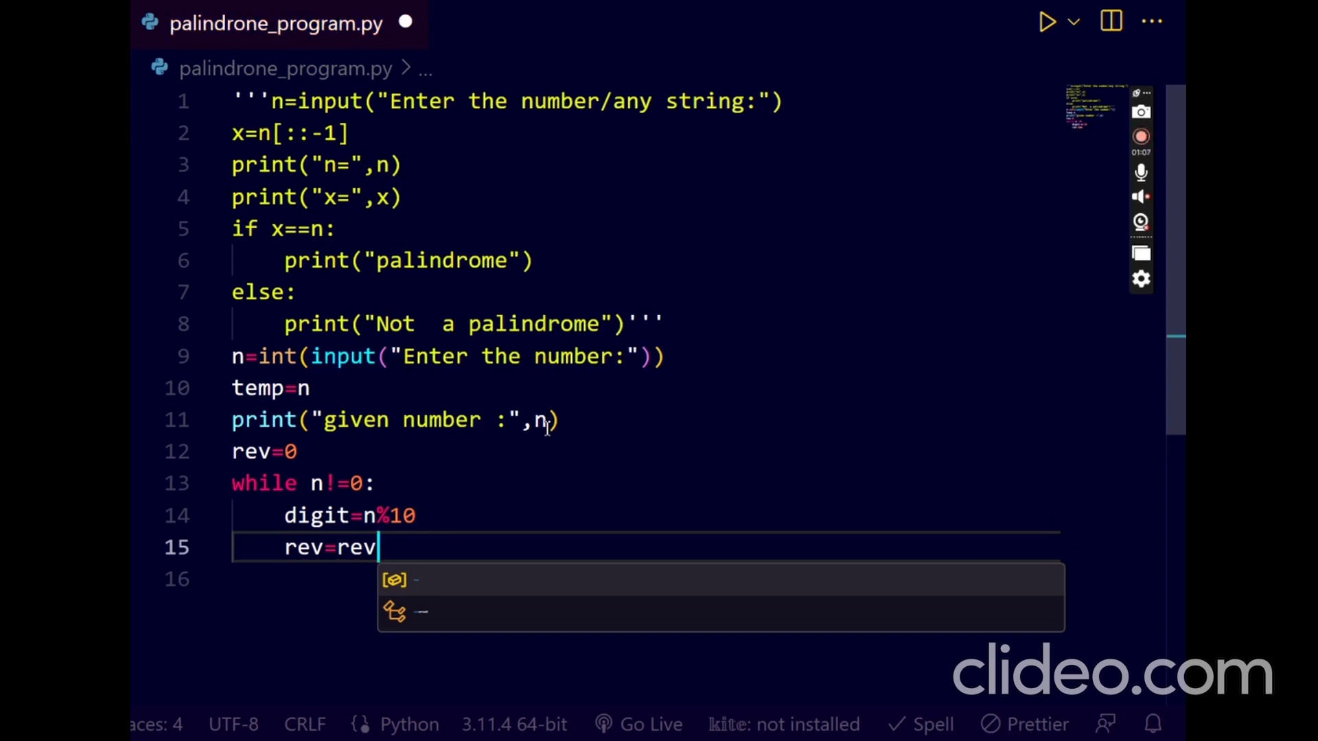
type("*10")
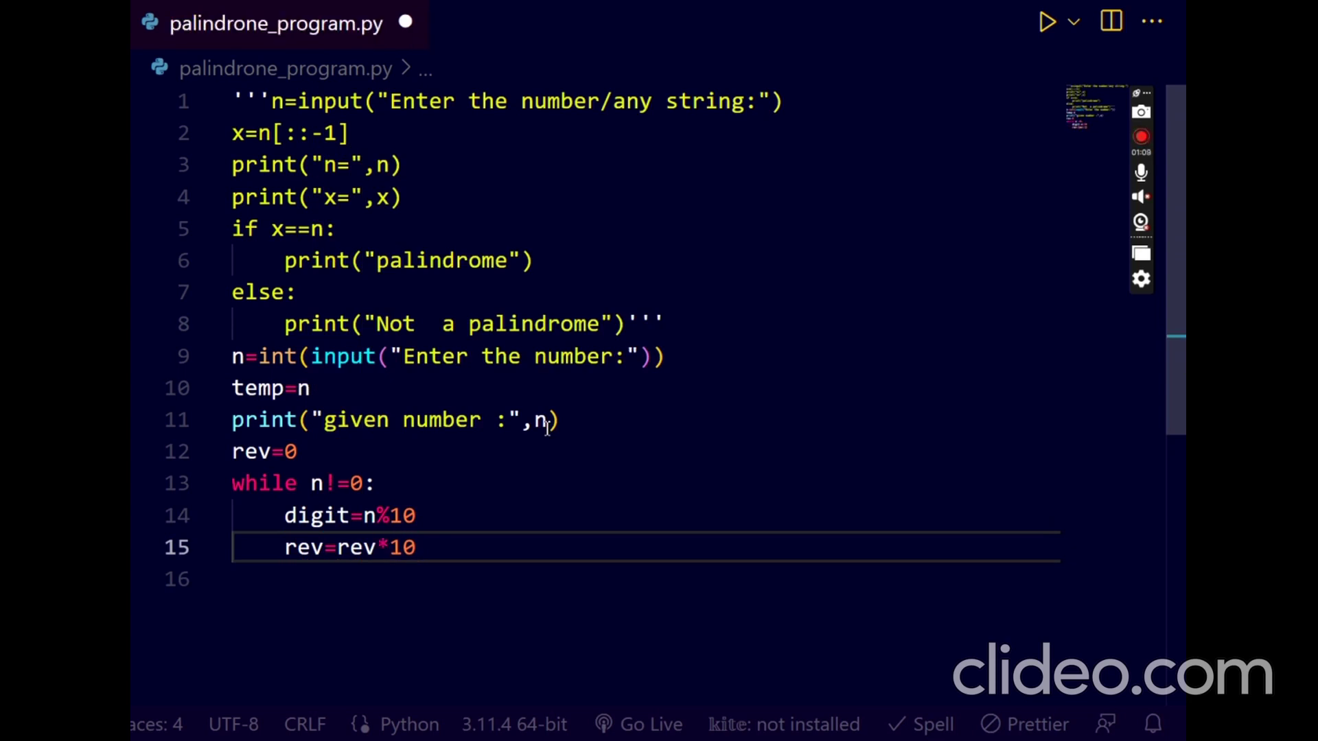
type("+digi")
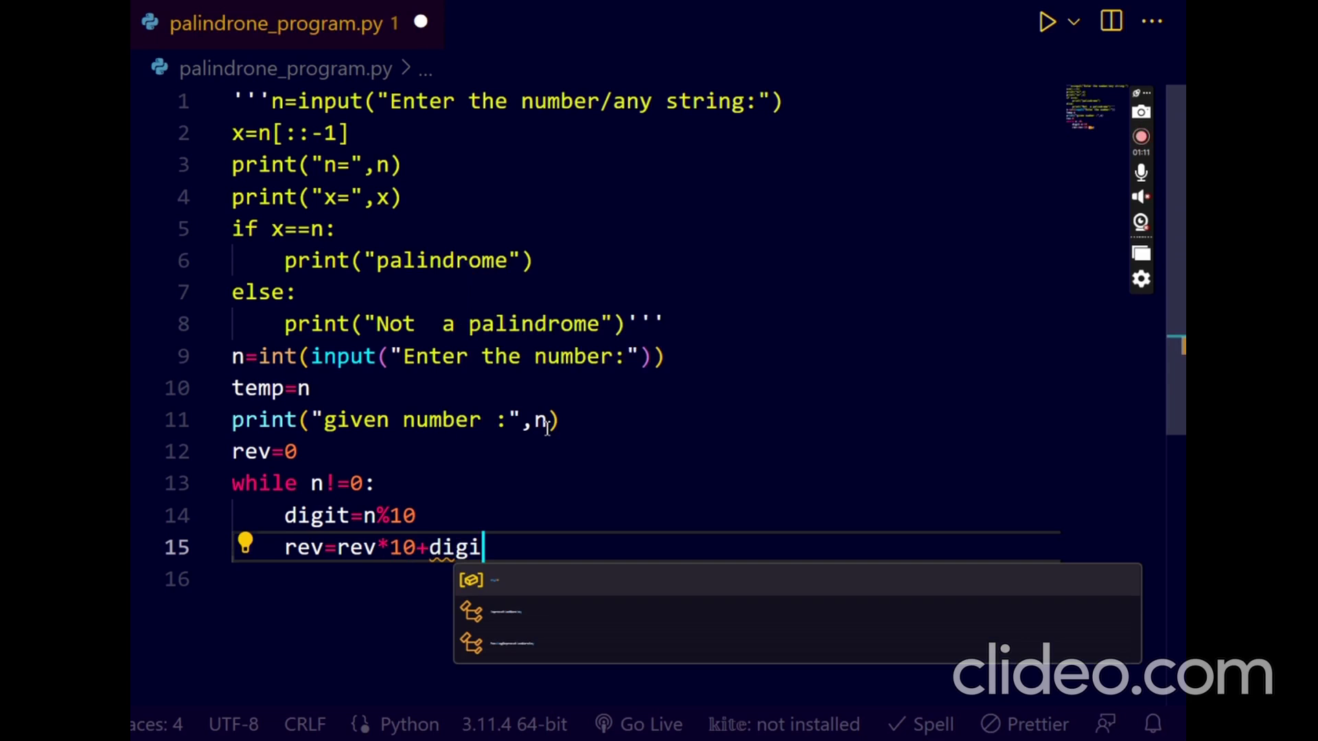
type("t")
key("Escape")
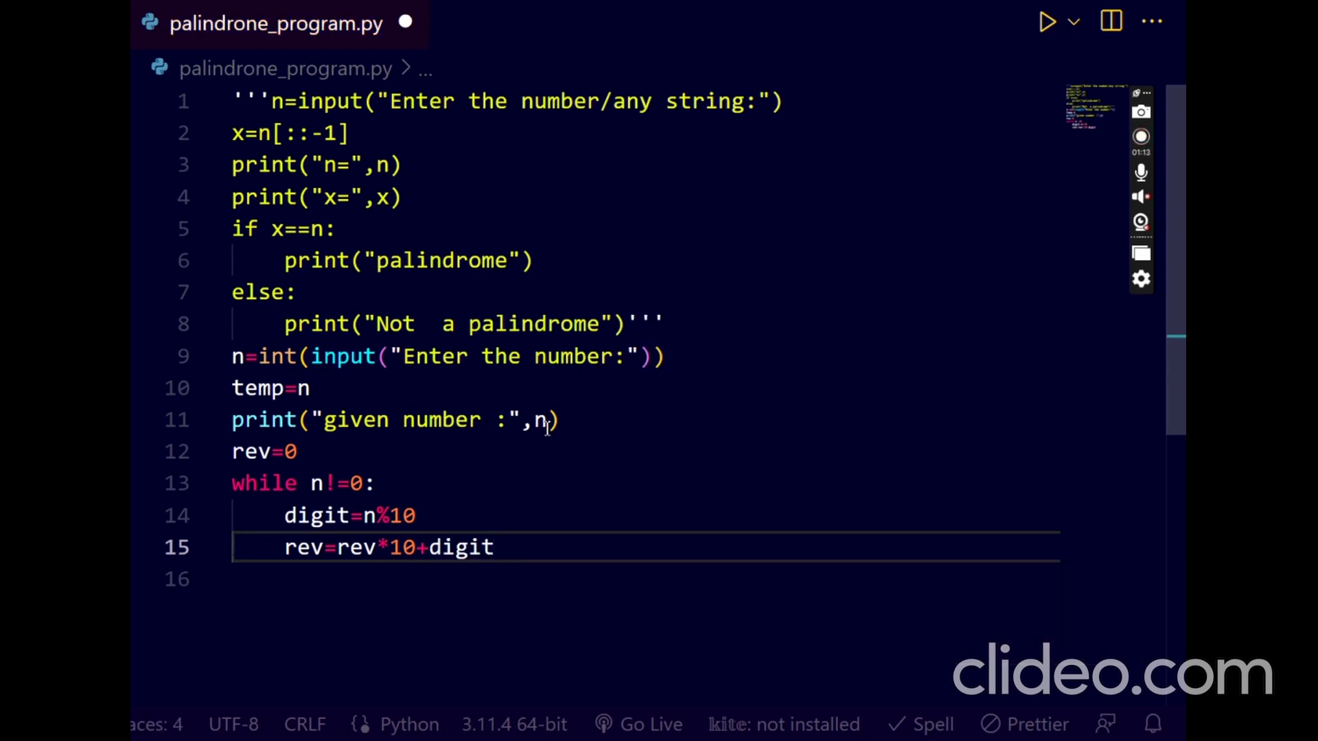
key("Return")
type("n")
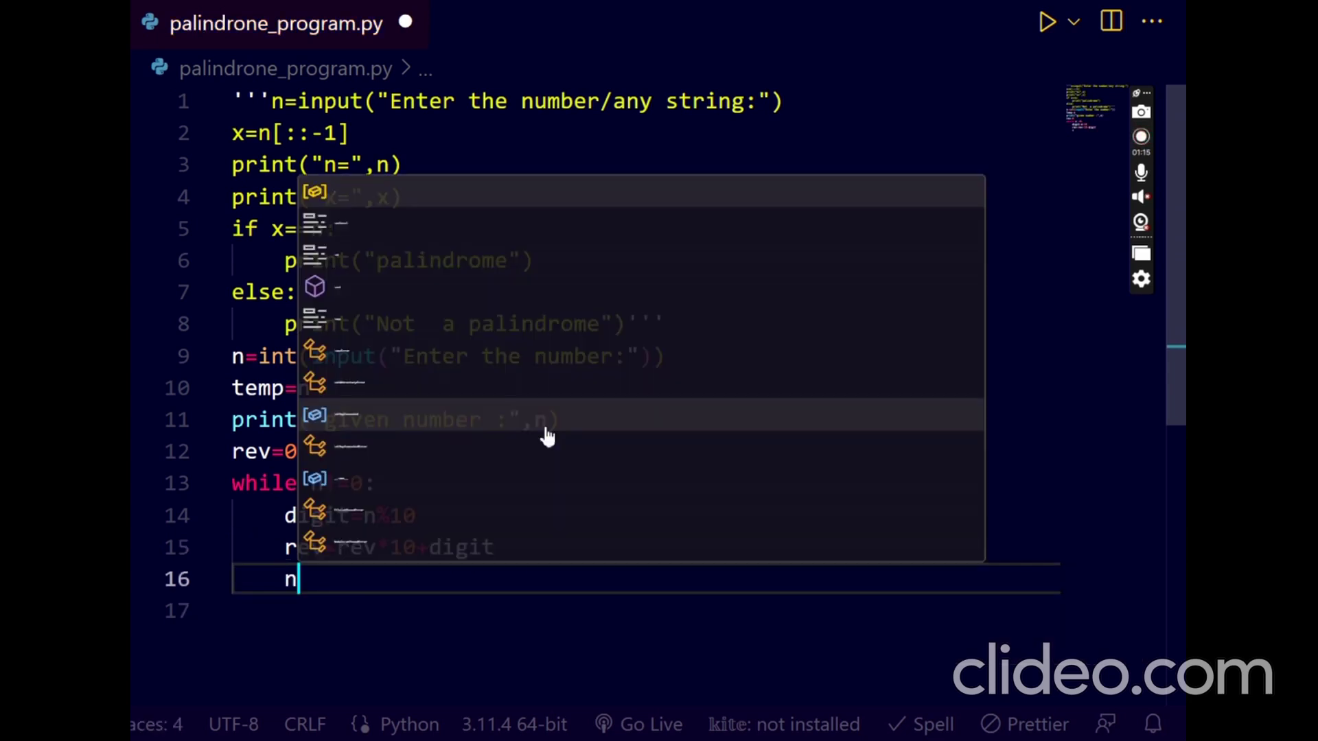
type("=n")
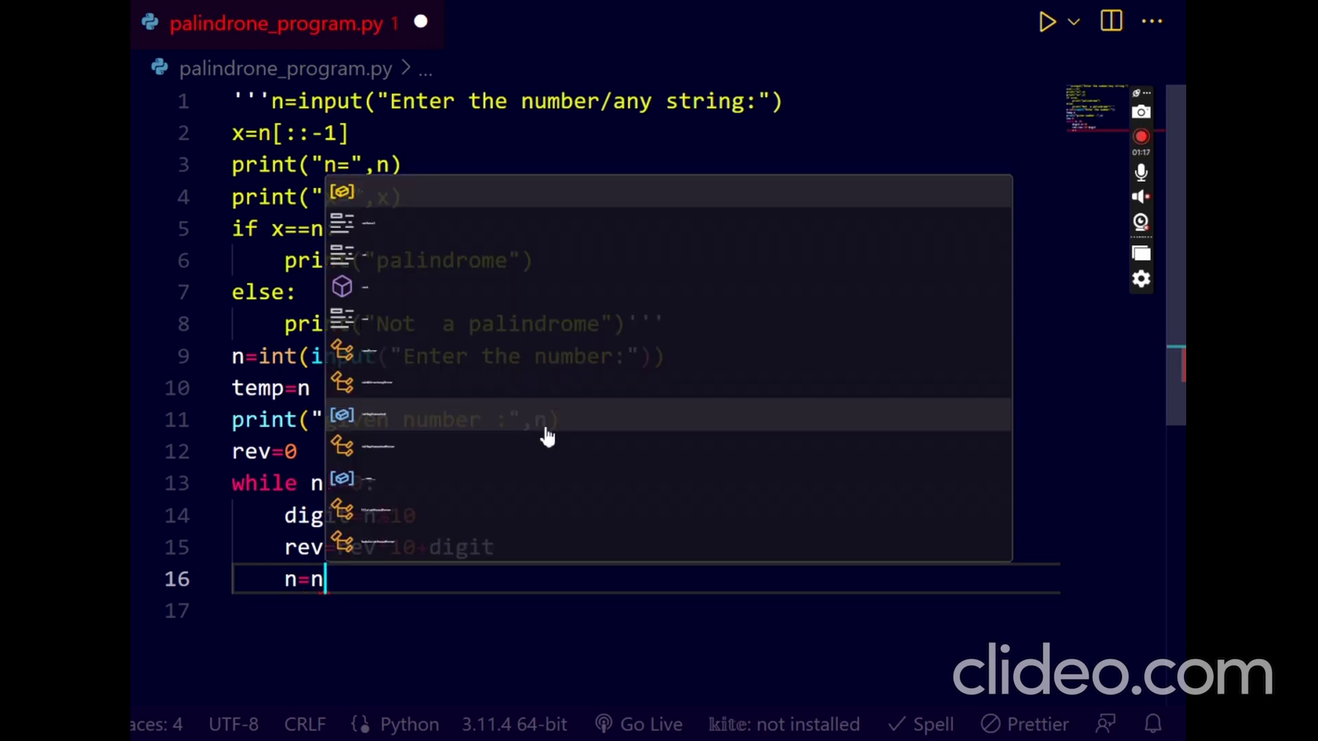
type("//1")
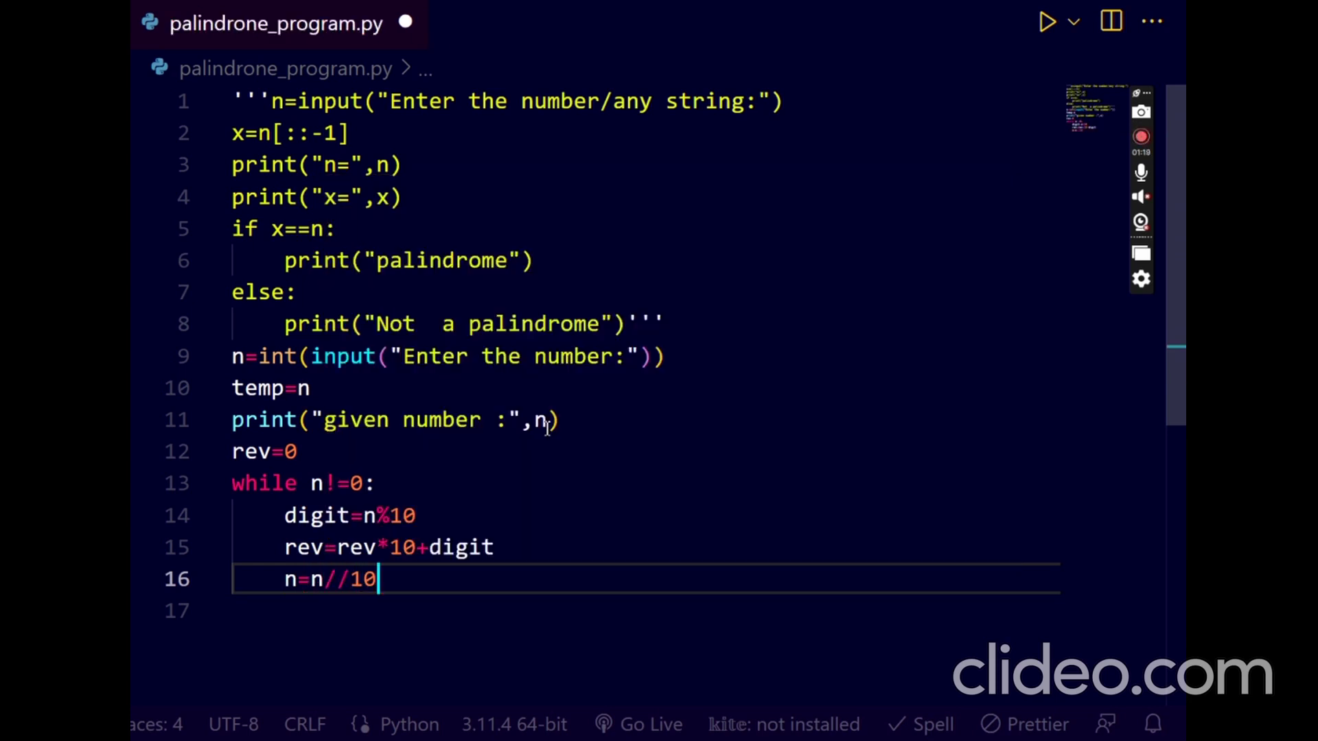
type("0")
Step: Add n=n//10 on line 16, highlighting the // floor-division operator
left_click_drag(326, 579, 351, 580)
left_click(410, 590)
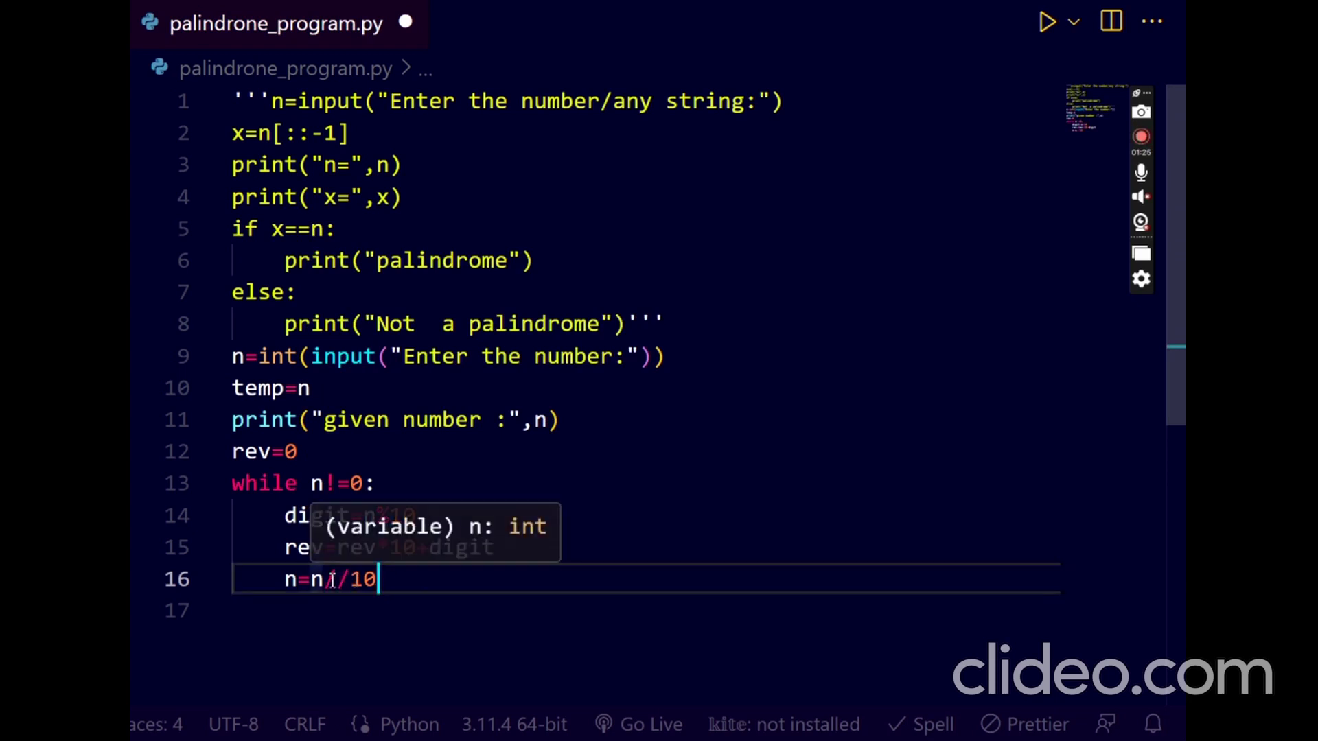
left_click_drag(328, 579, 353, 579)
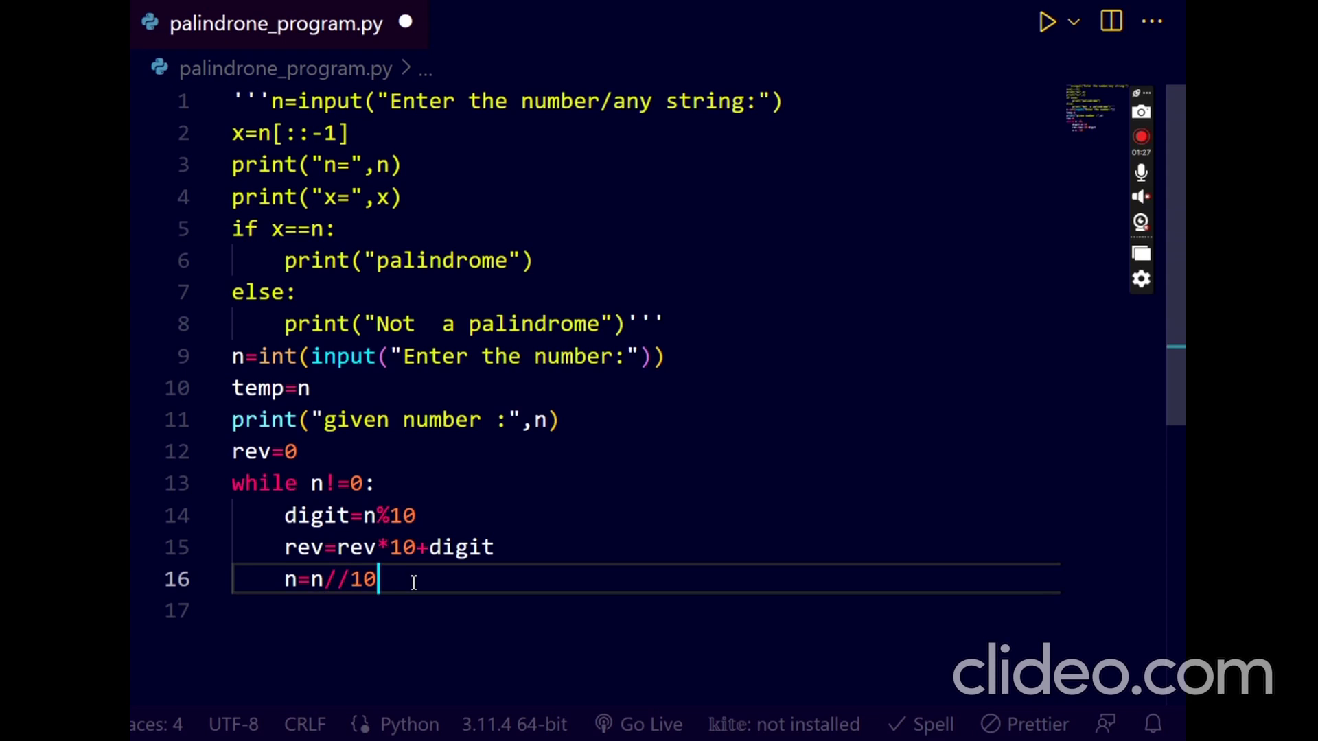
left_click(401, 585)
key("Return")
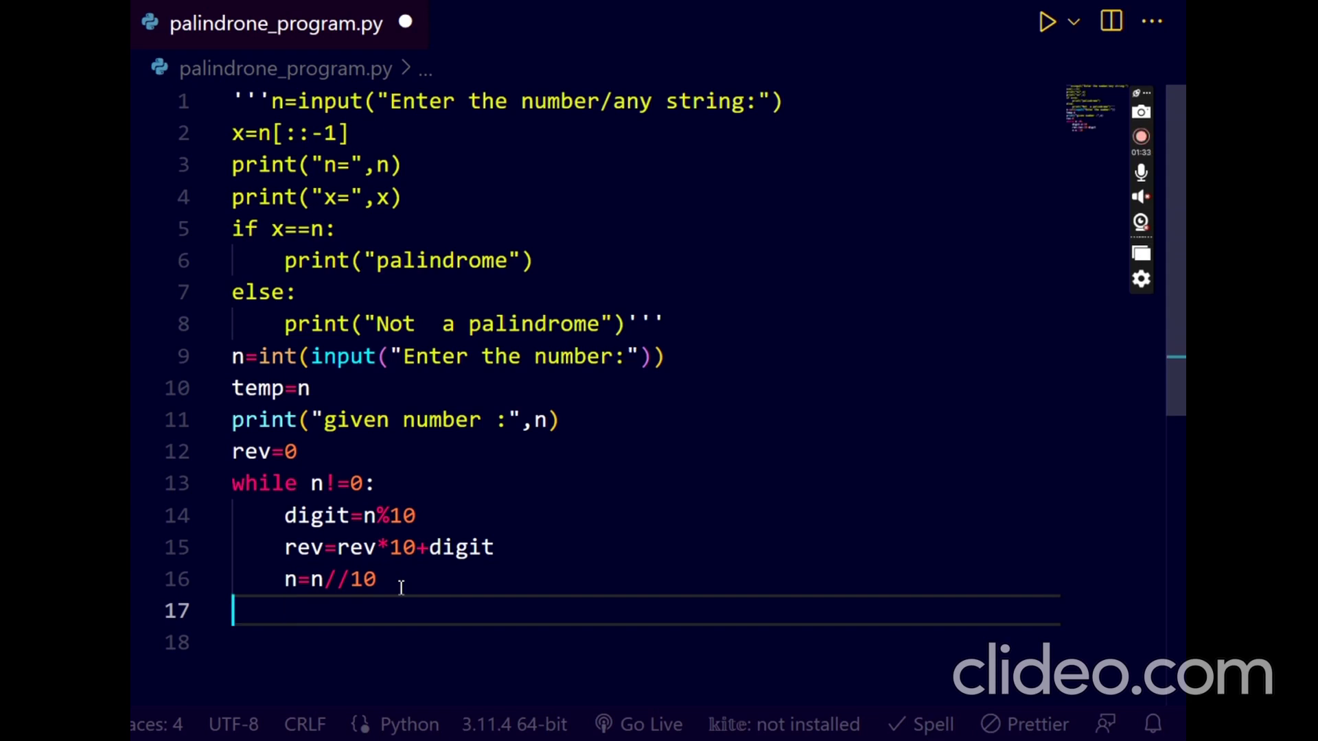
type("print")
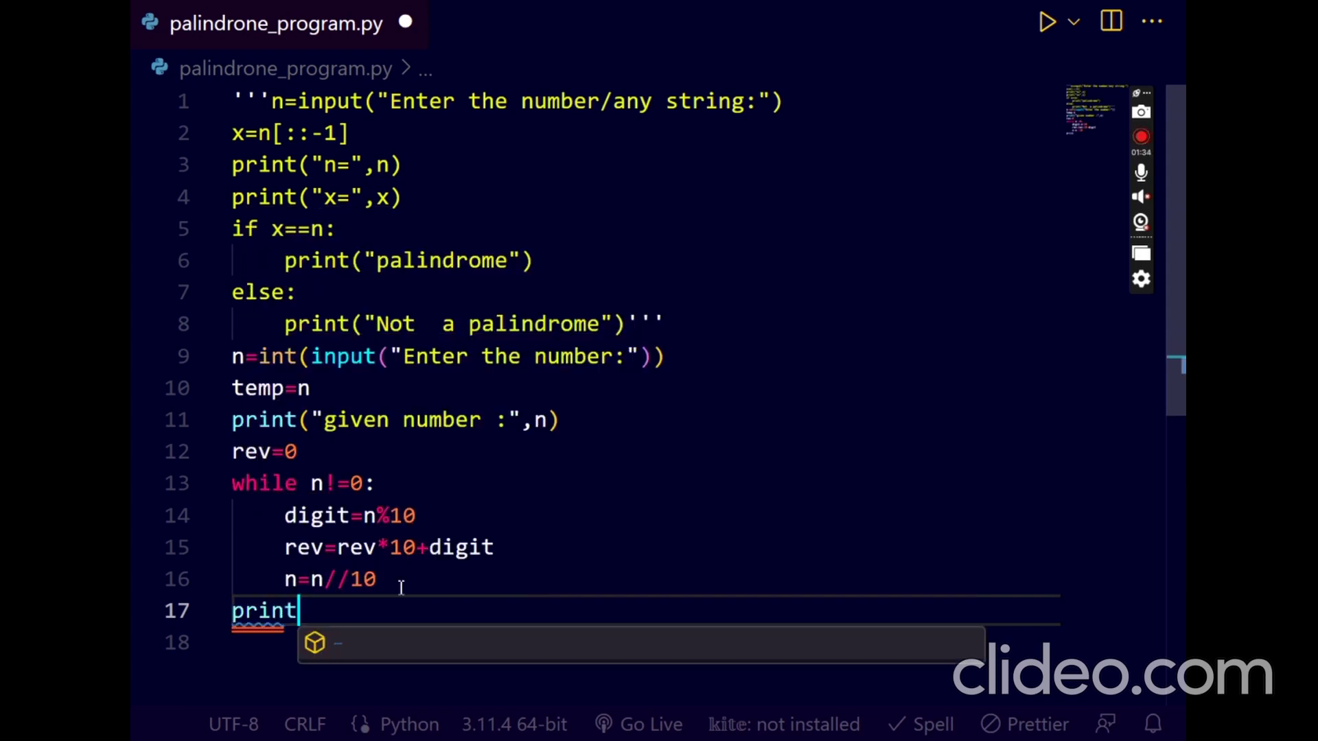
type("(")
type("\"re")
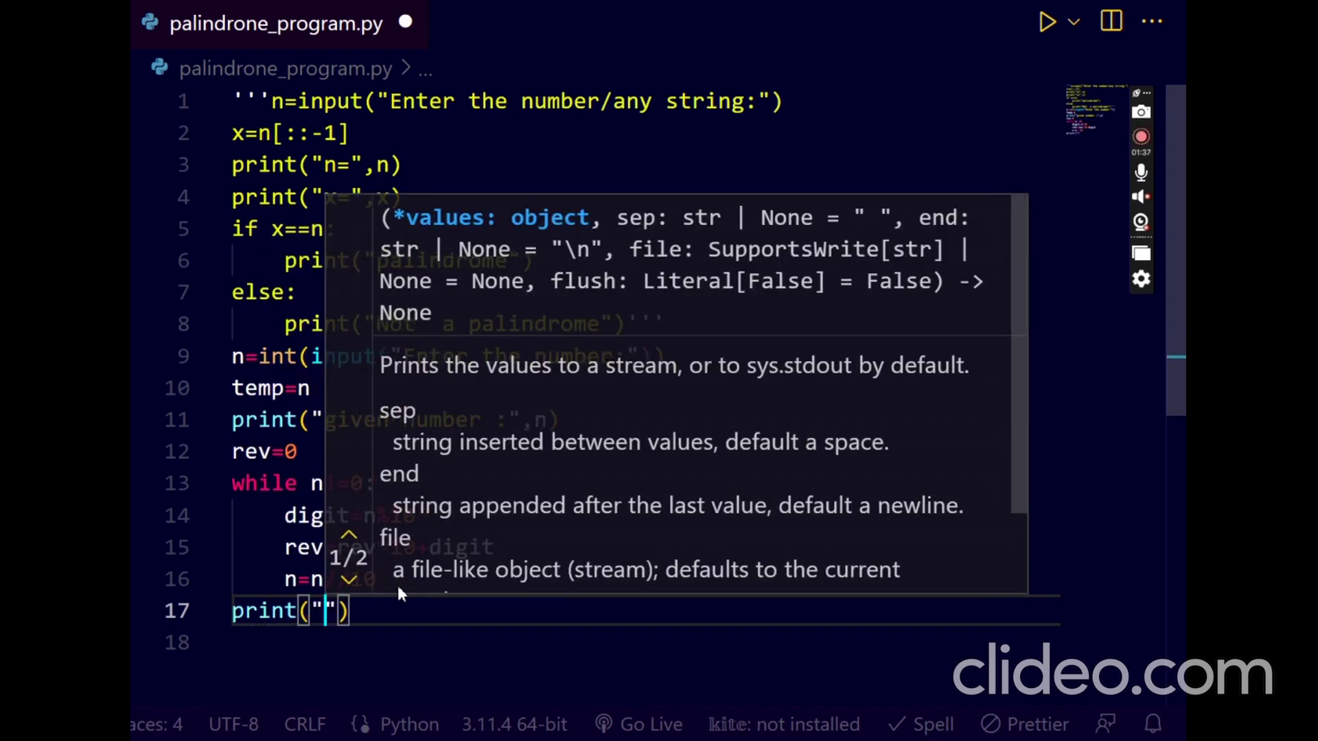
type("ve")
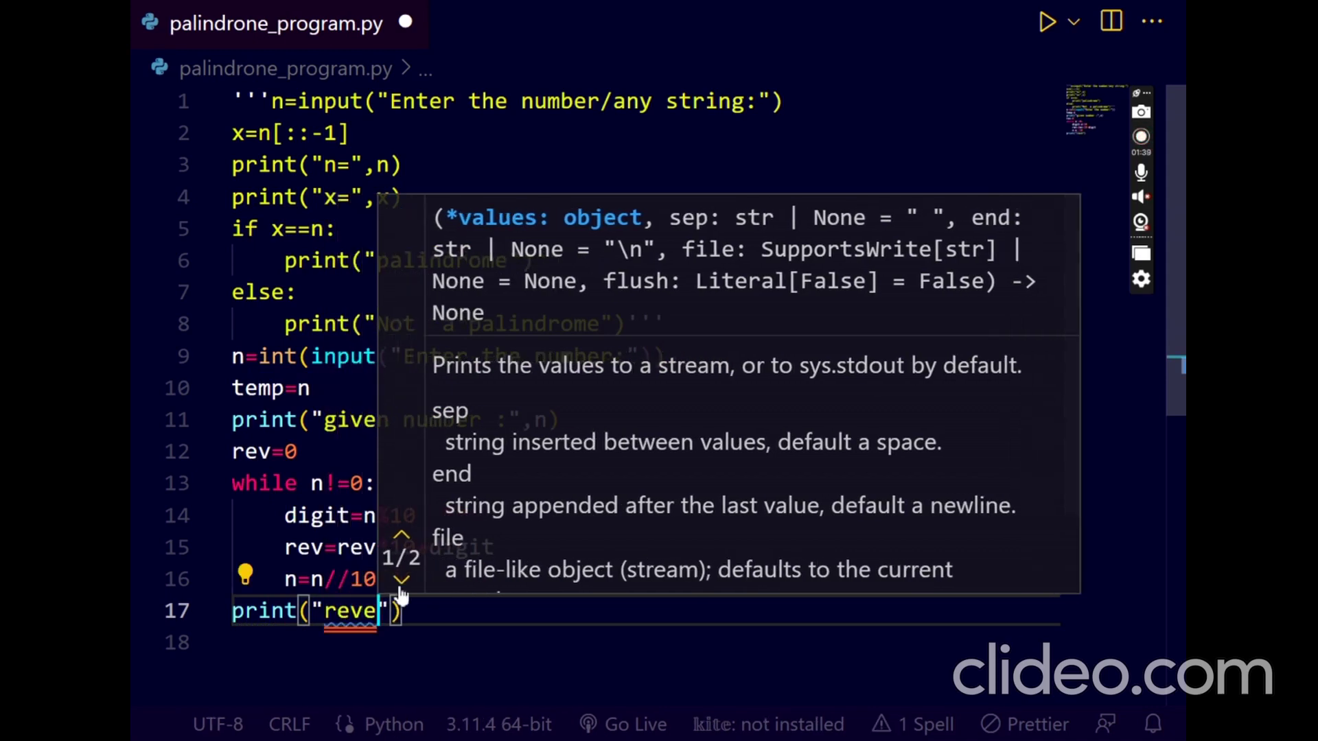
type("s")
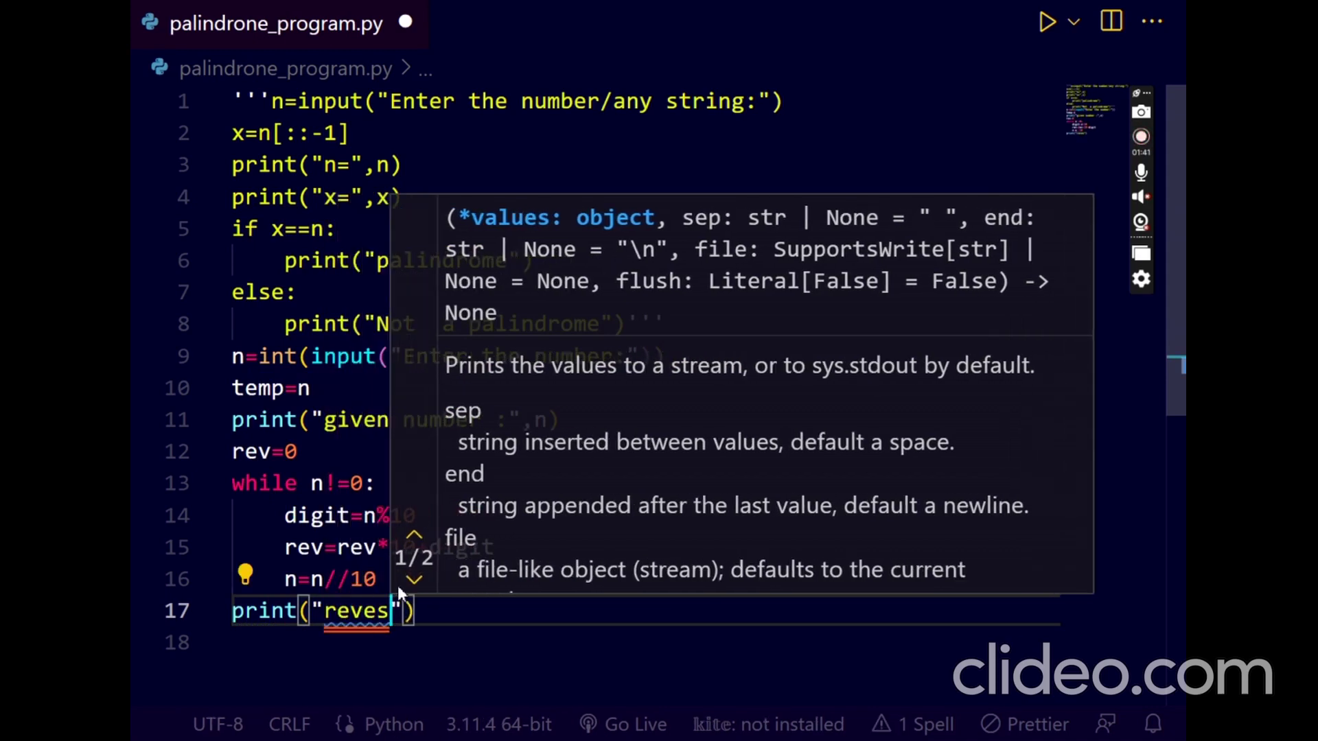
Step: Write print("reverse number:",rev) on line 17, fixing typos, and start line 18
key("BackSpace")
type("rse")
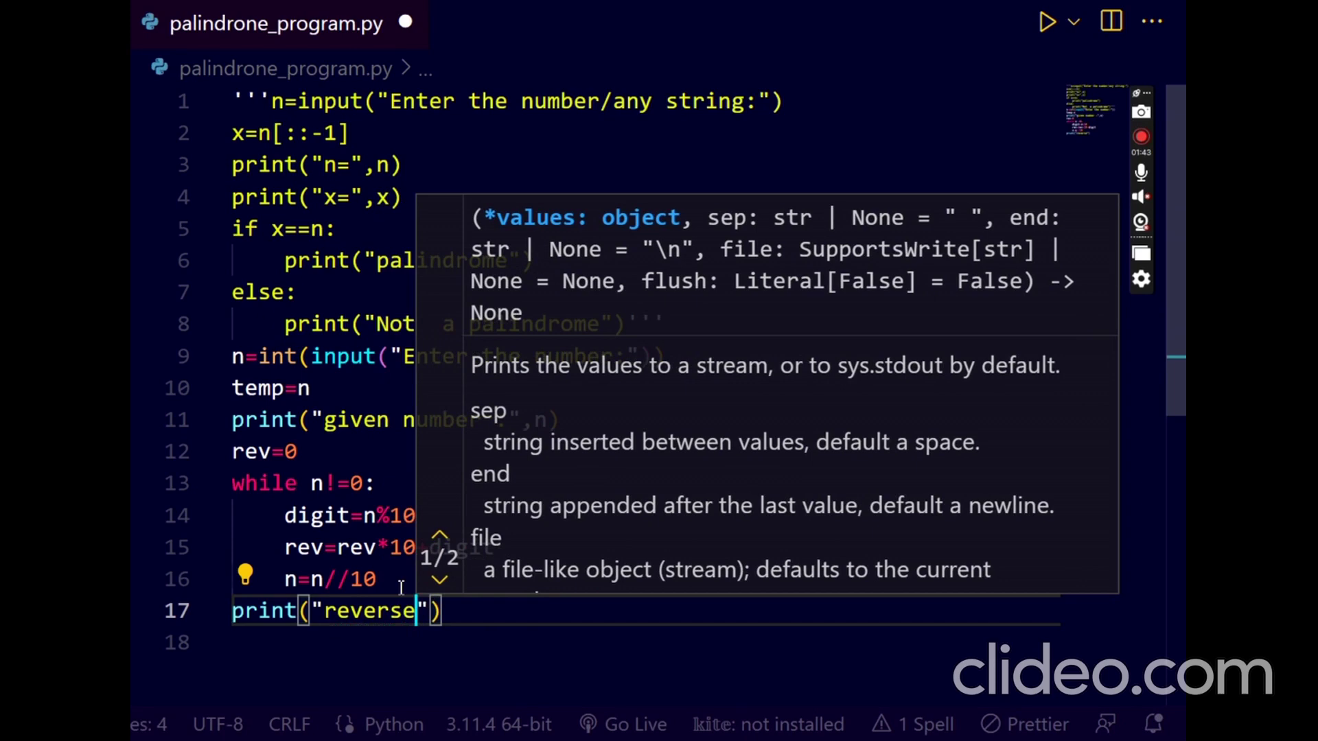
type(" number")
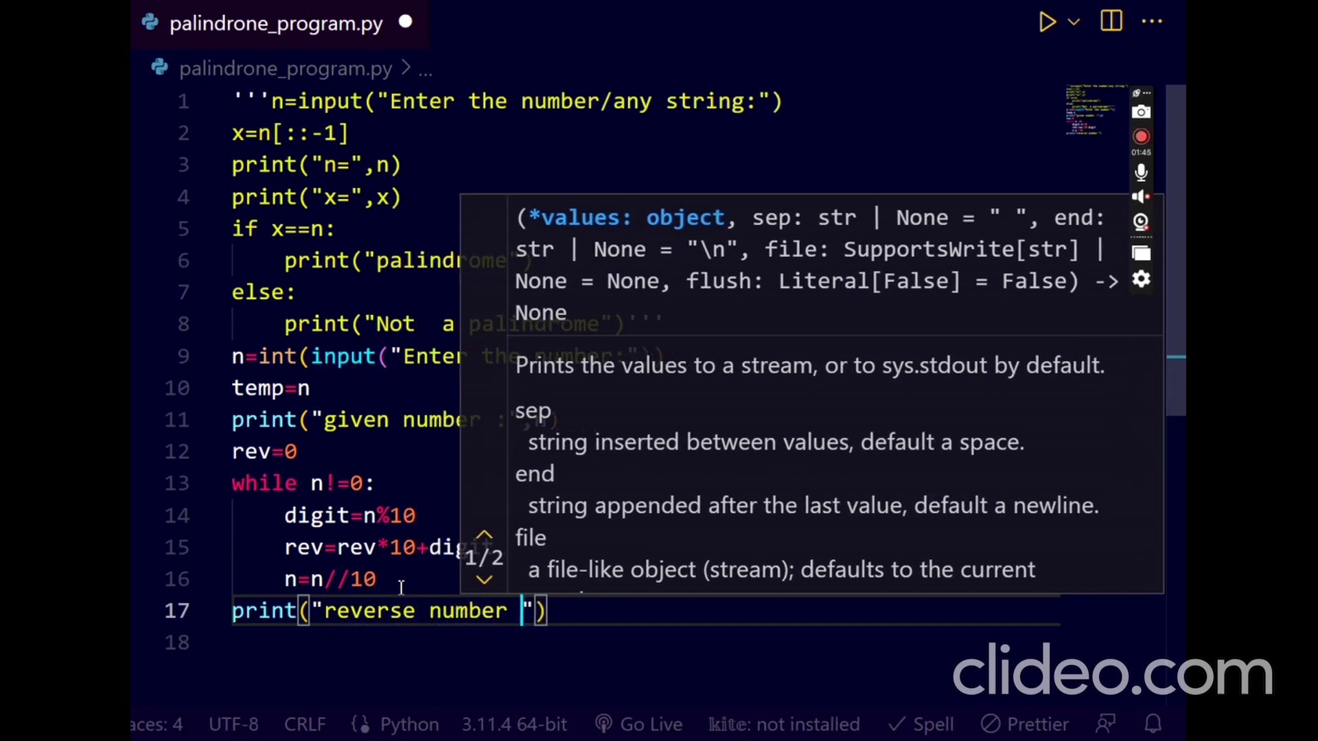
key("BackSpace")
type(":\"")
type(",")
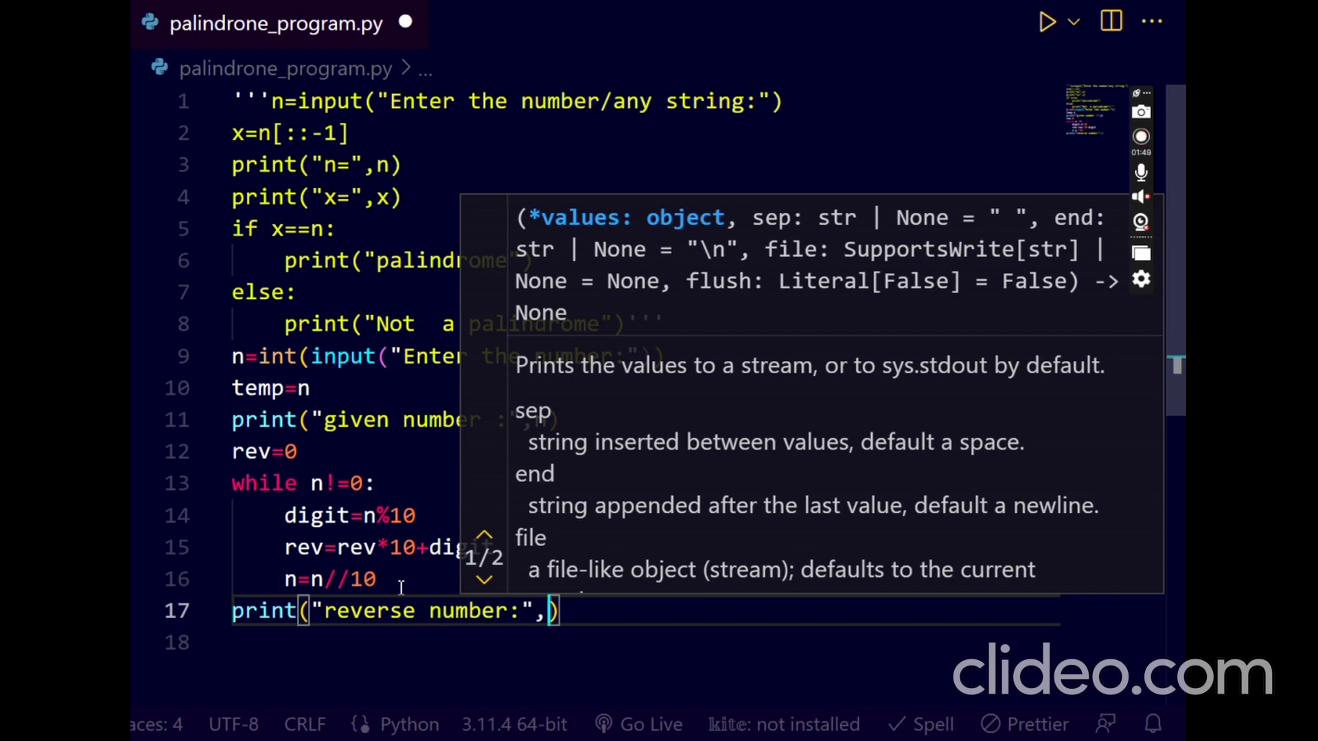
type("rev")
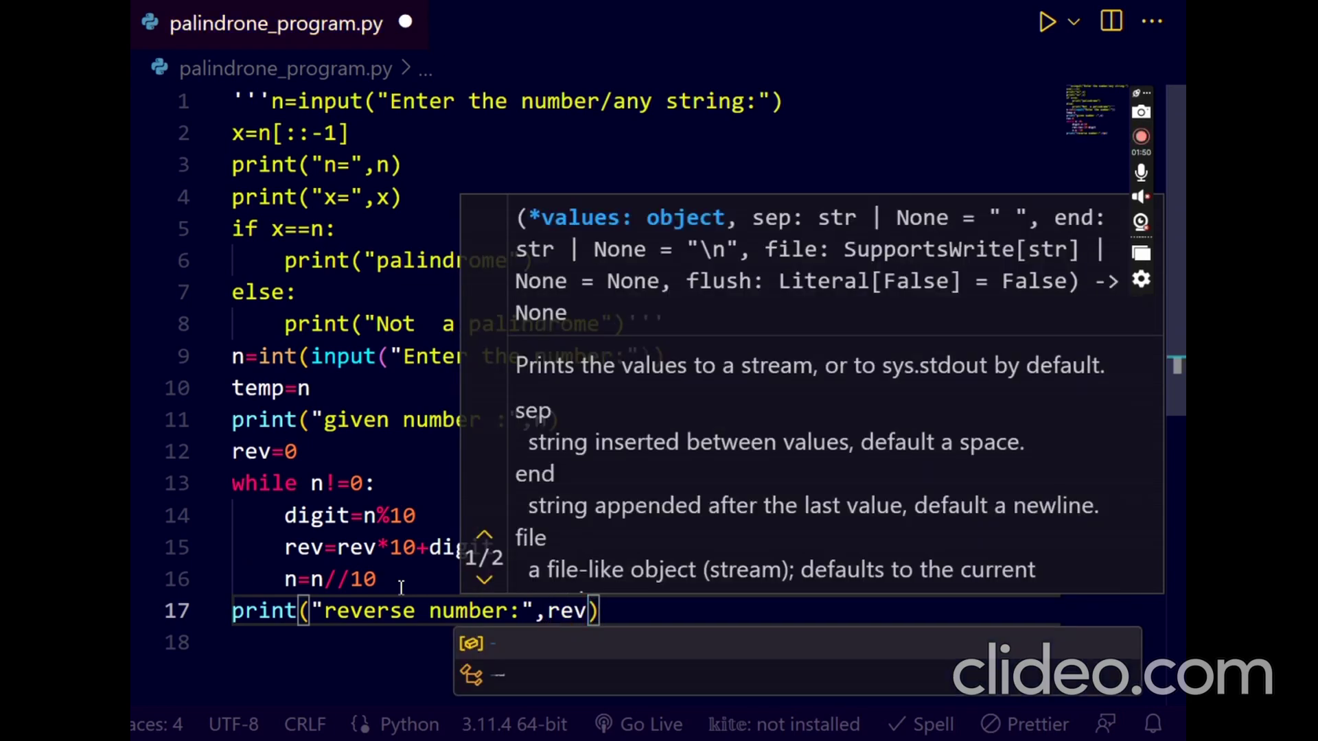
key("Escape")
key("End")
key("Return")
type("i")
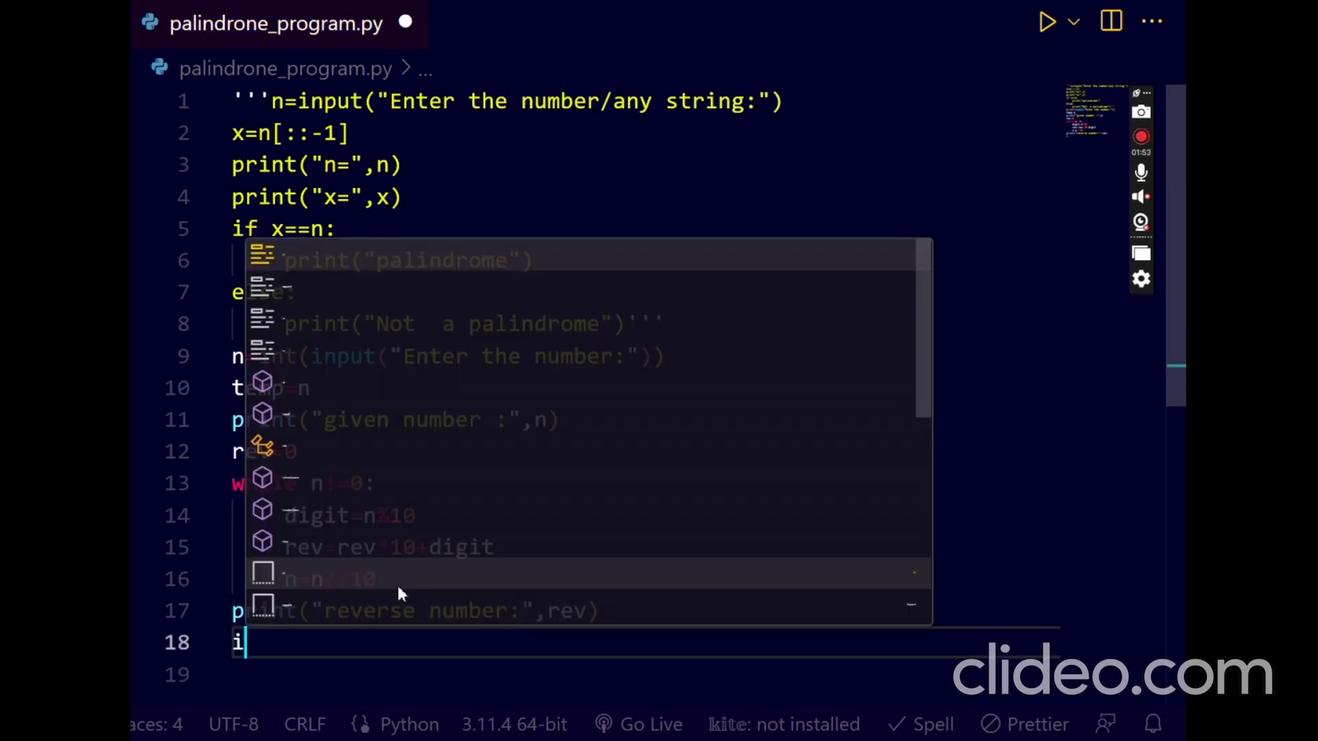
type("f ")
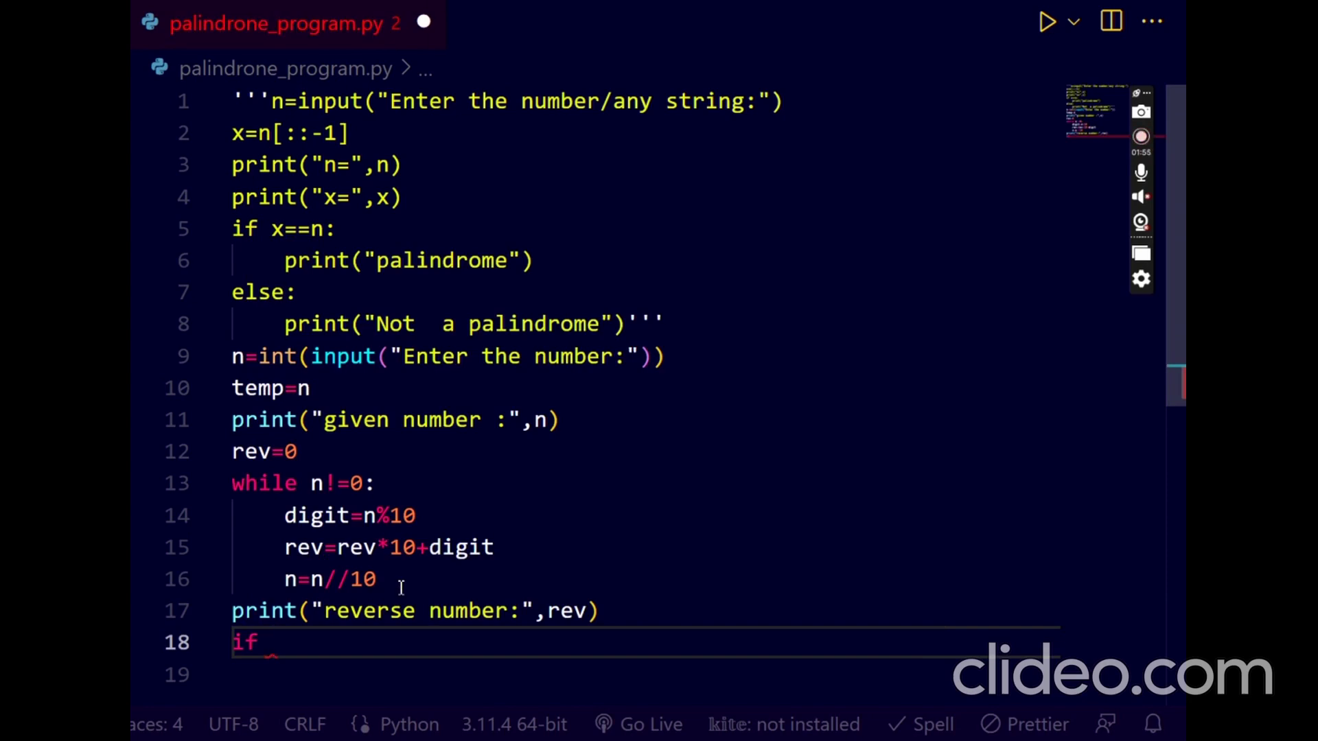
type("temp==")
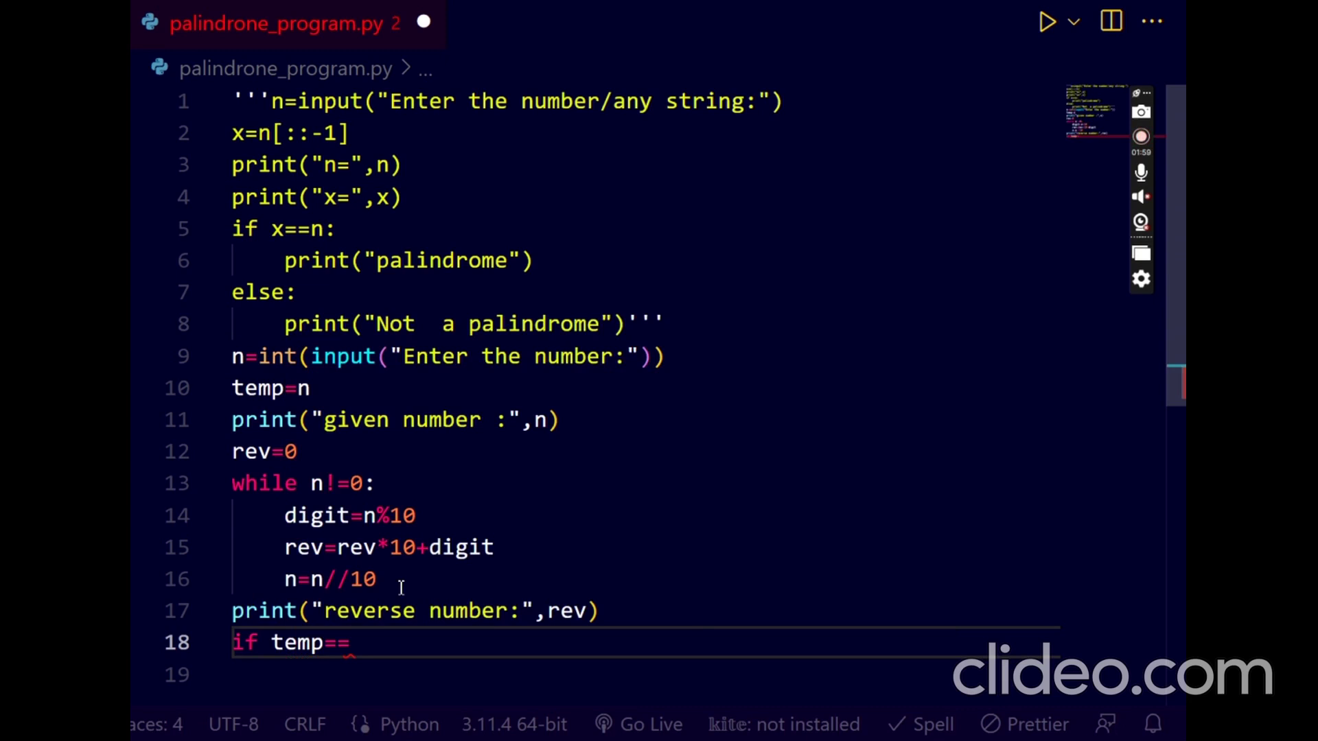
type("rev")
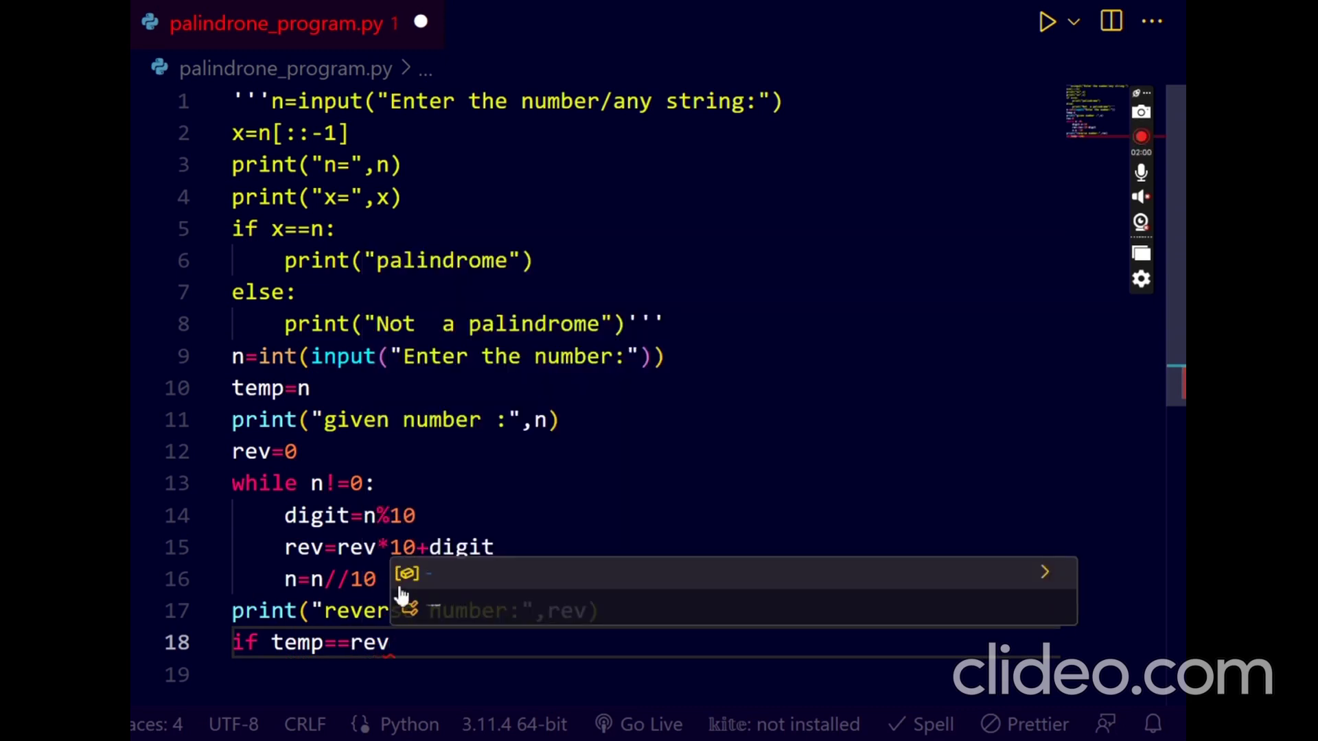
type(":")
Step: Complete line 18 as if temp==rev:print("Palindrome number") and start the else line
key("Return")
key("BackSpace")
key("BackSpace")
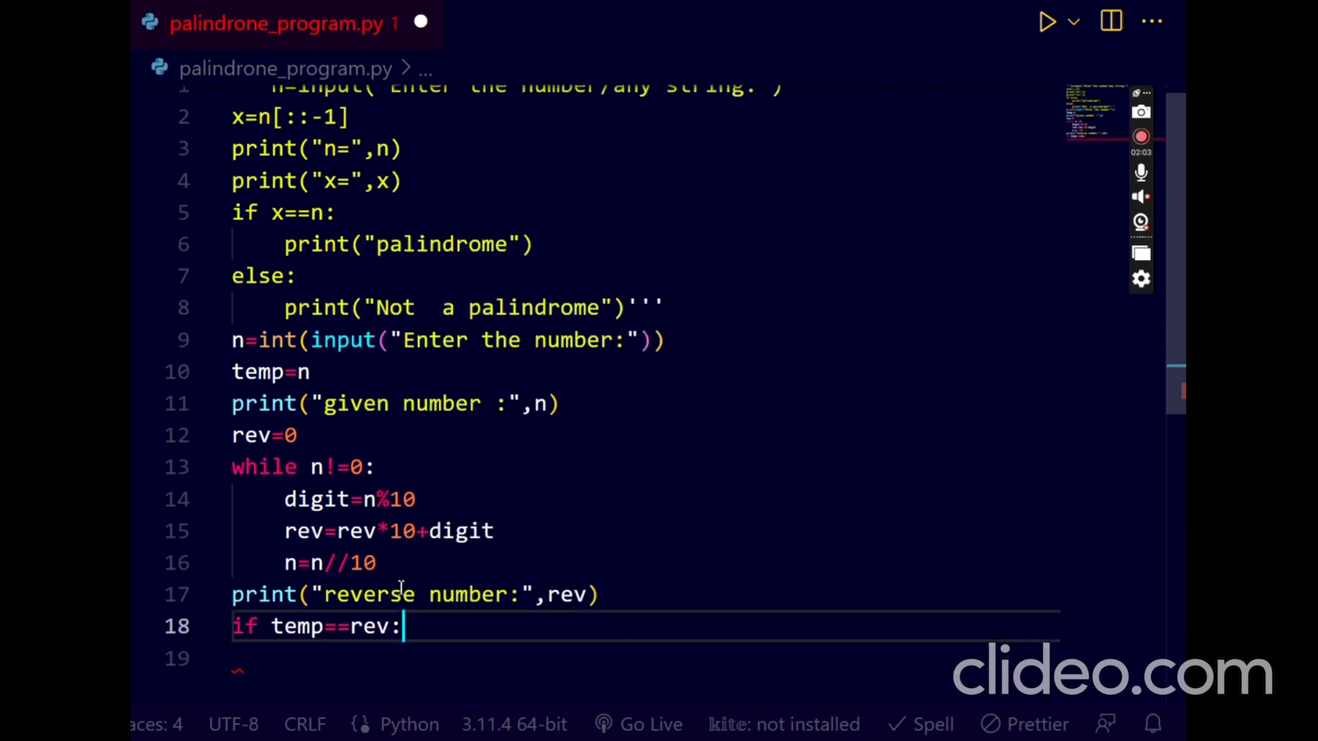
type("print")
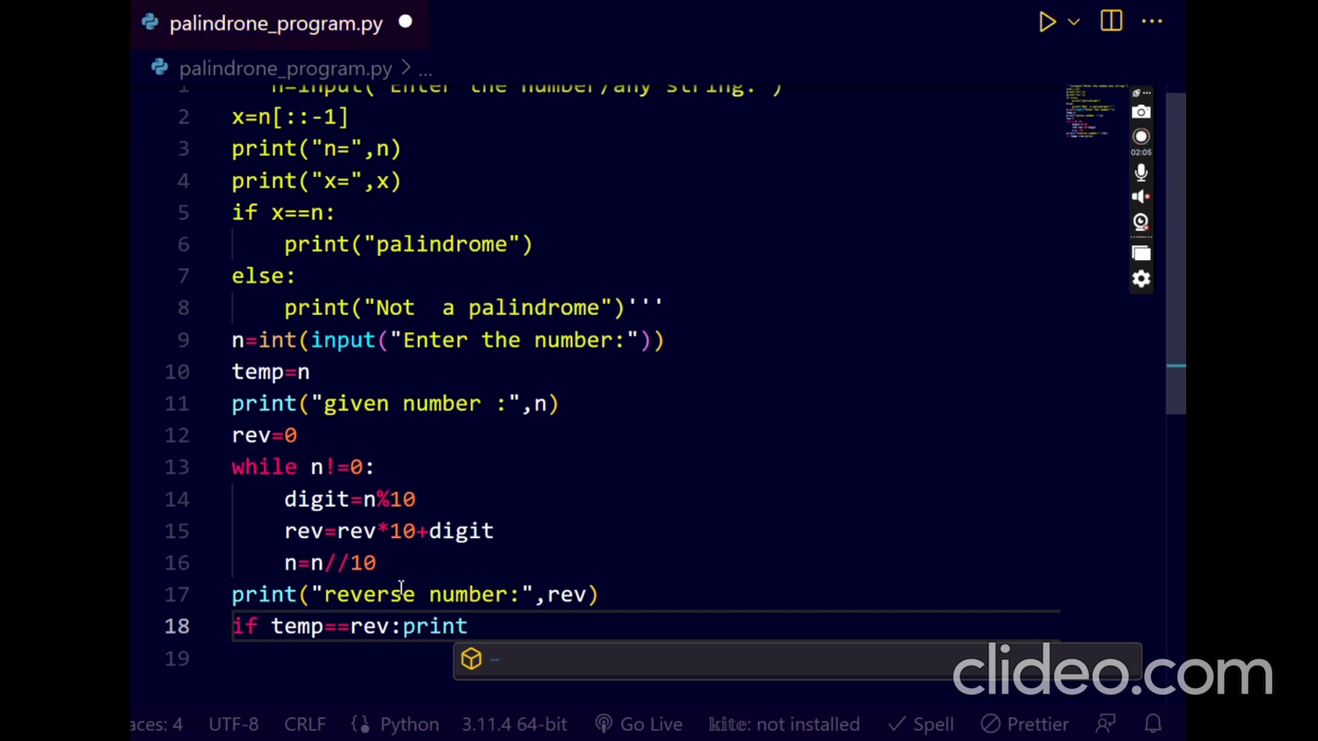
type("(\"")
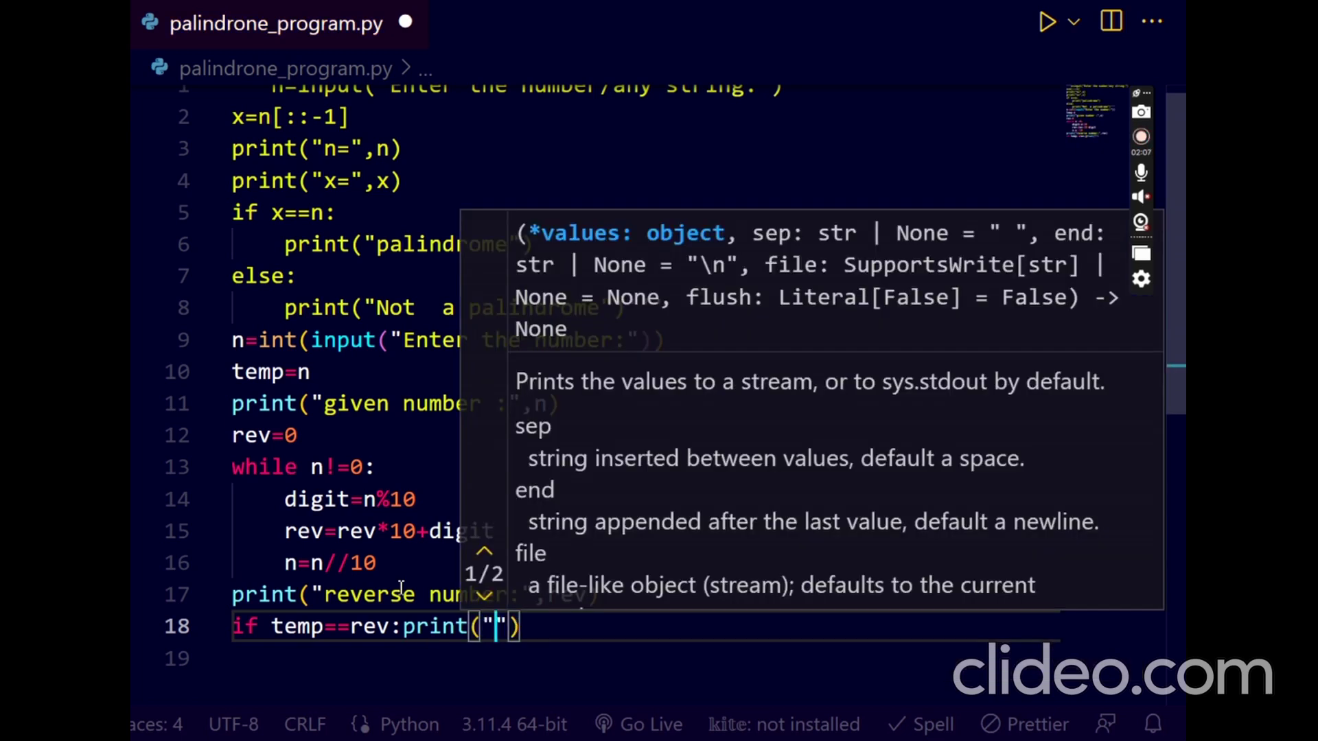
type("Palin")
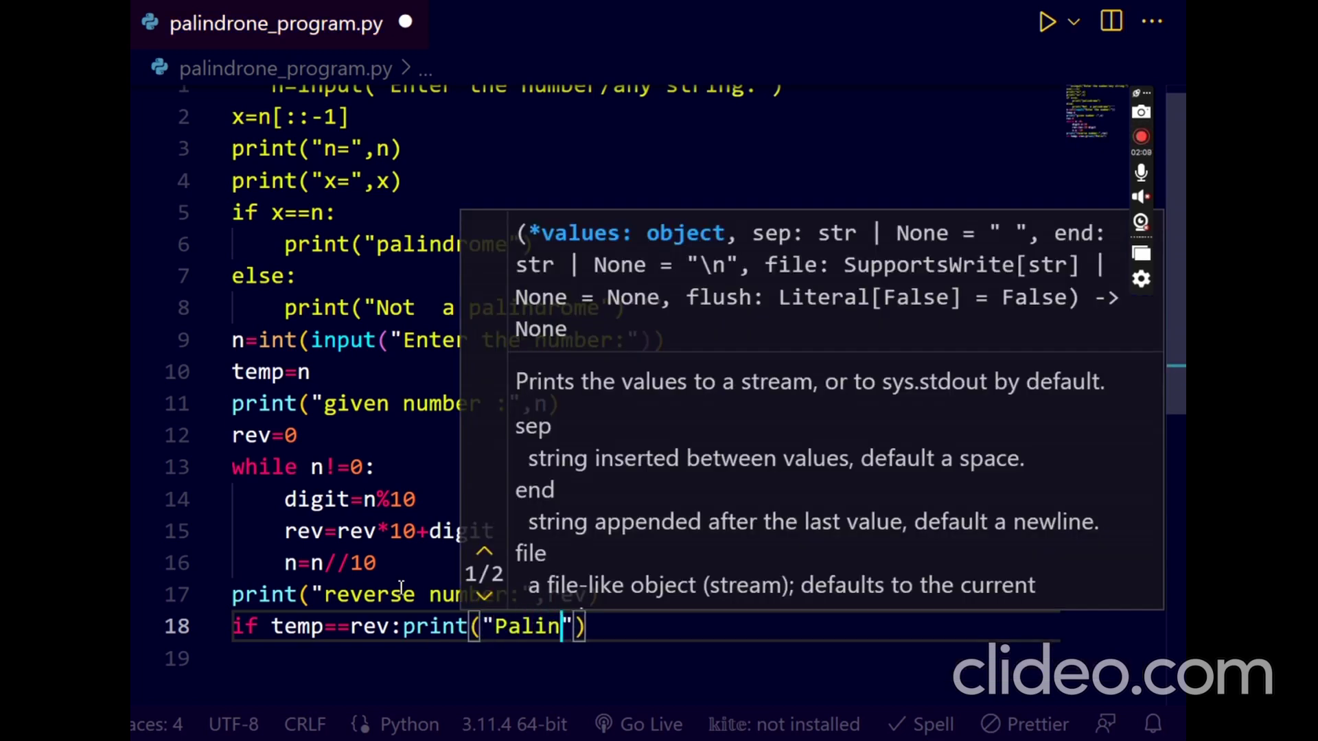
type("dri")
key("BackSpace")
type("o")
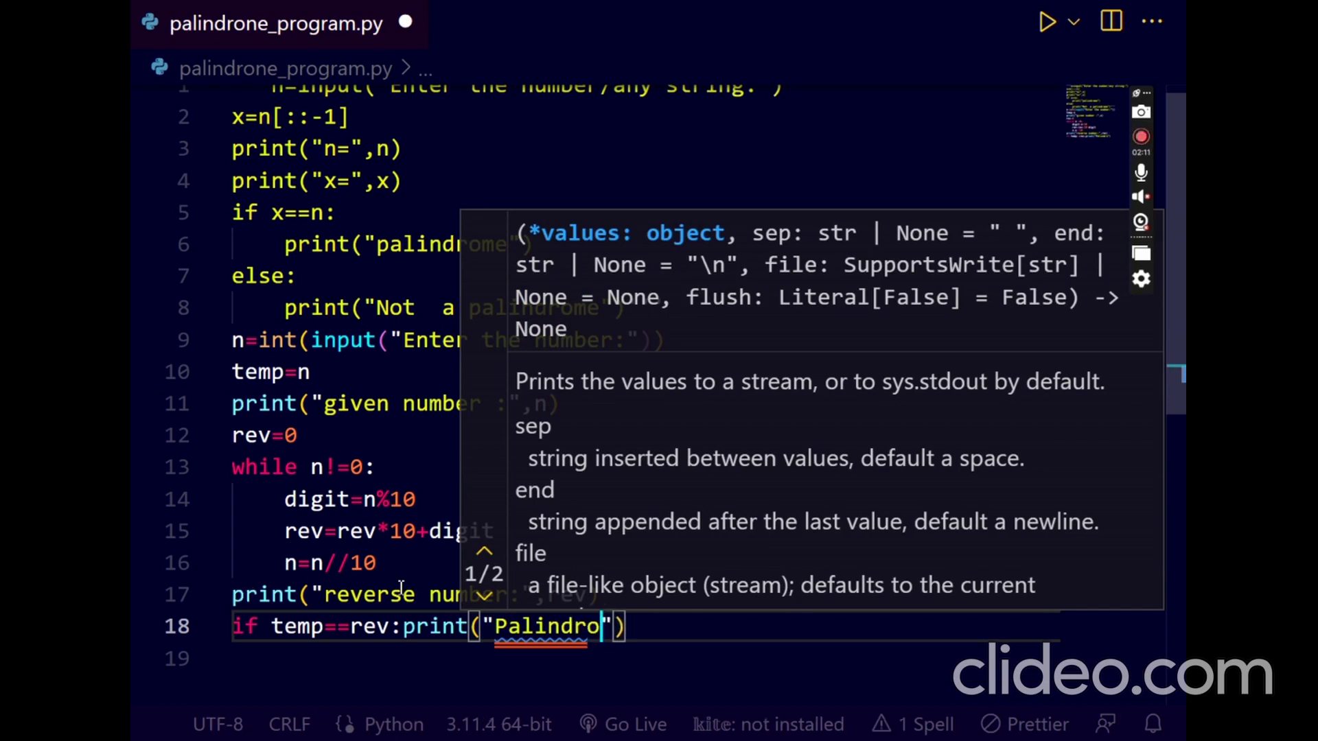
type("me n")
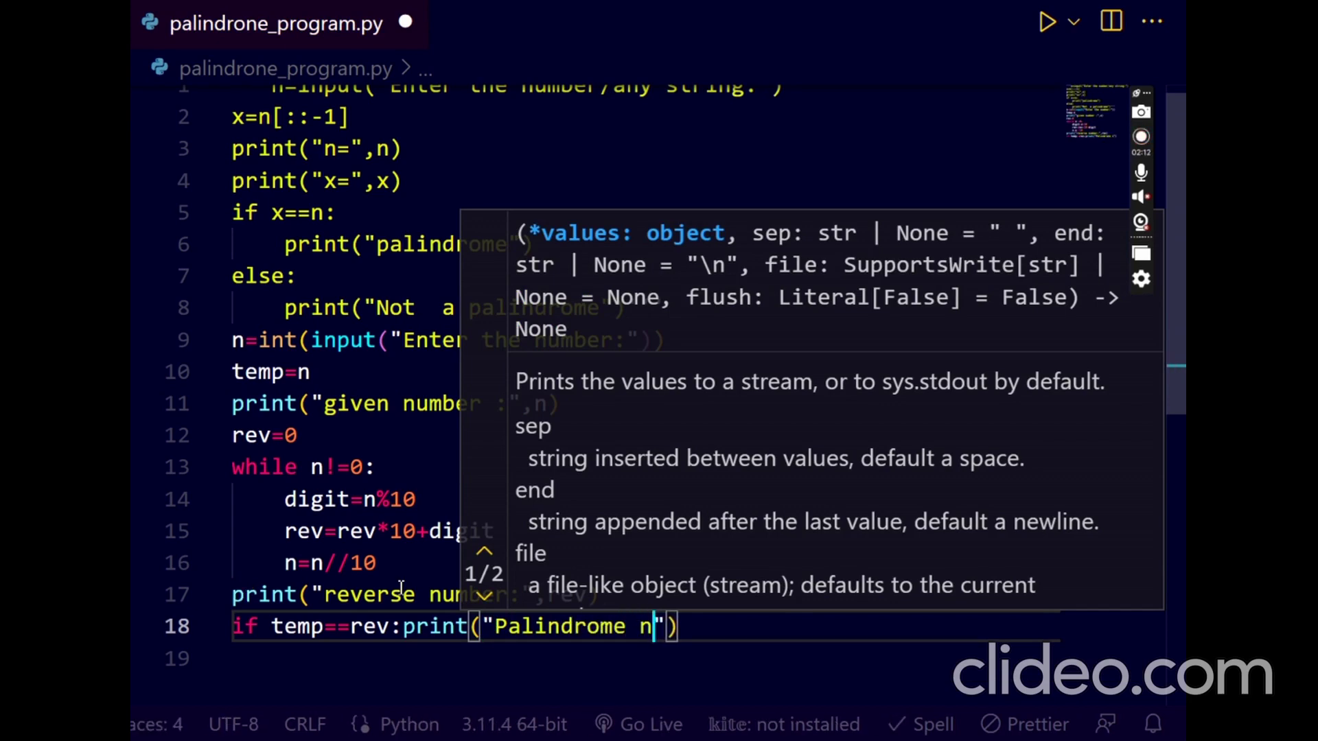
type("umber")
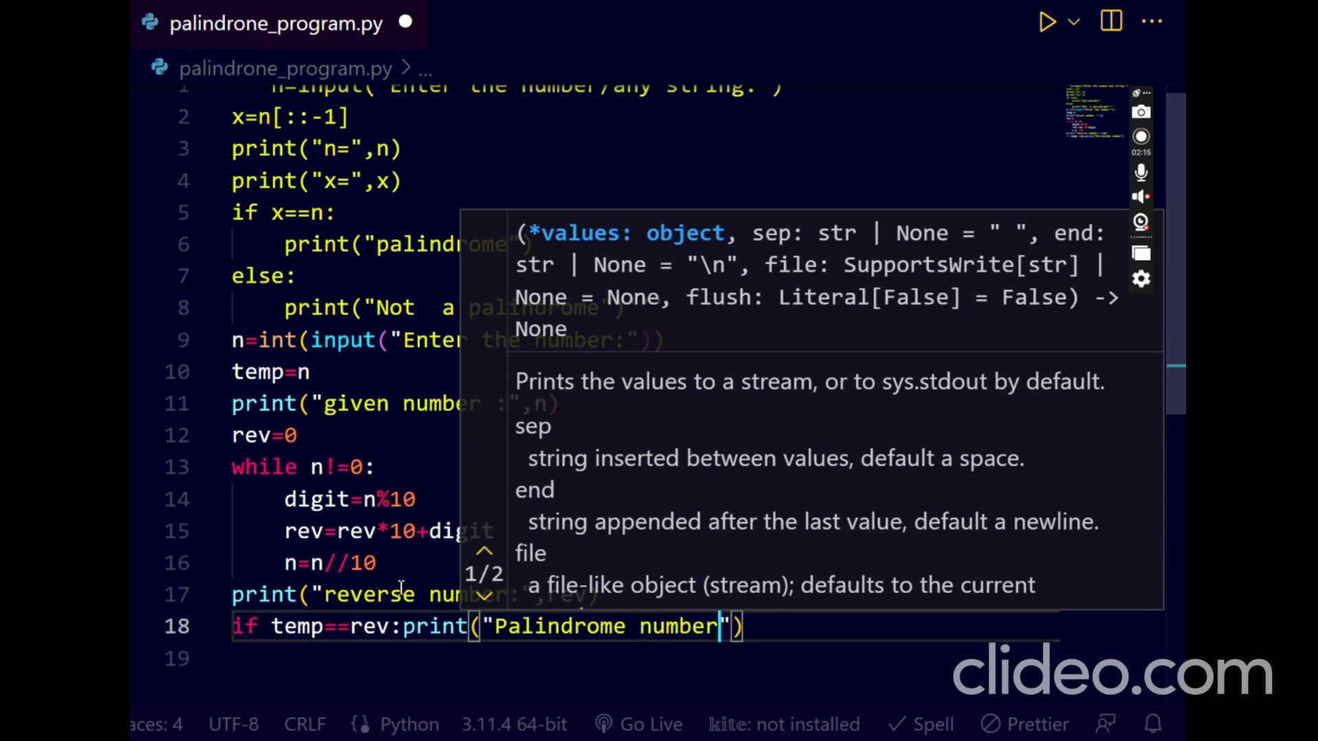
key("End")
key("Return")
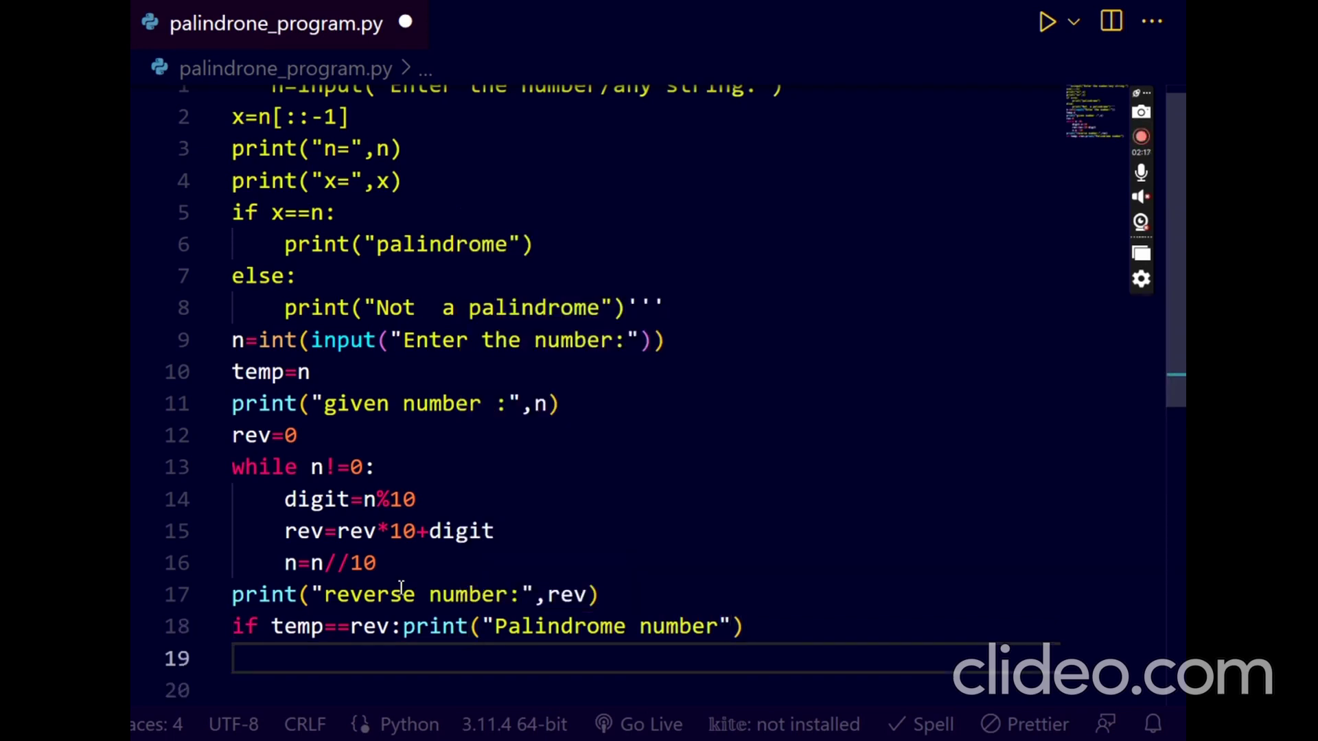
type("else:")
Step: Complete line 19 as else:print("Not a palindrome number") and save the script
key("Return")
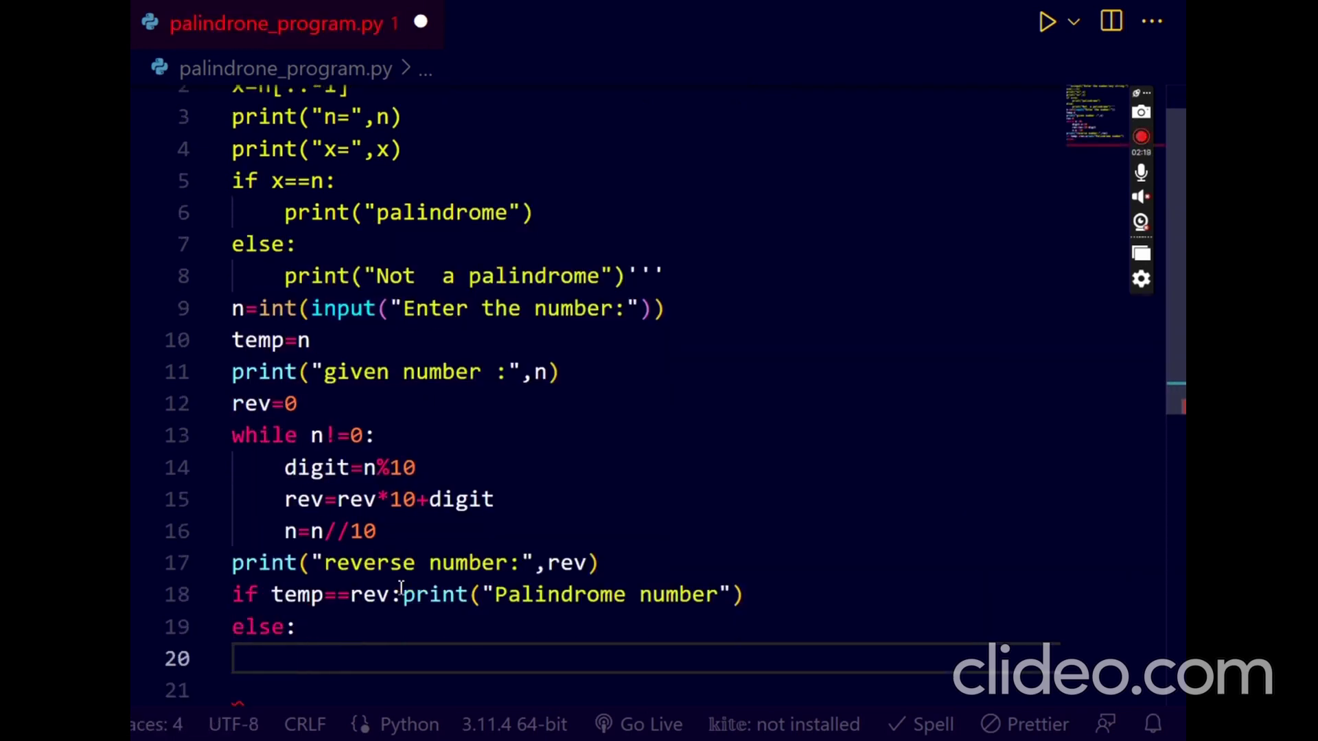
key("BackSpace")
type("p")
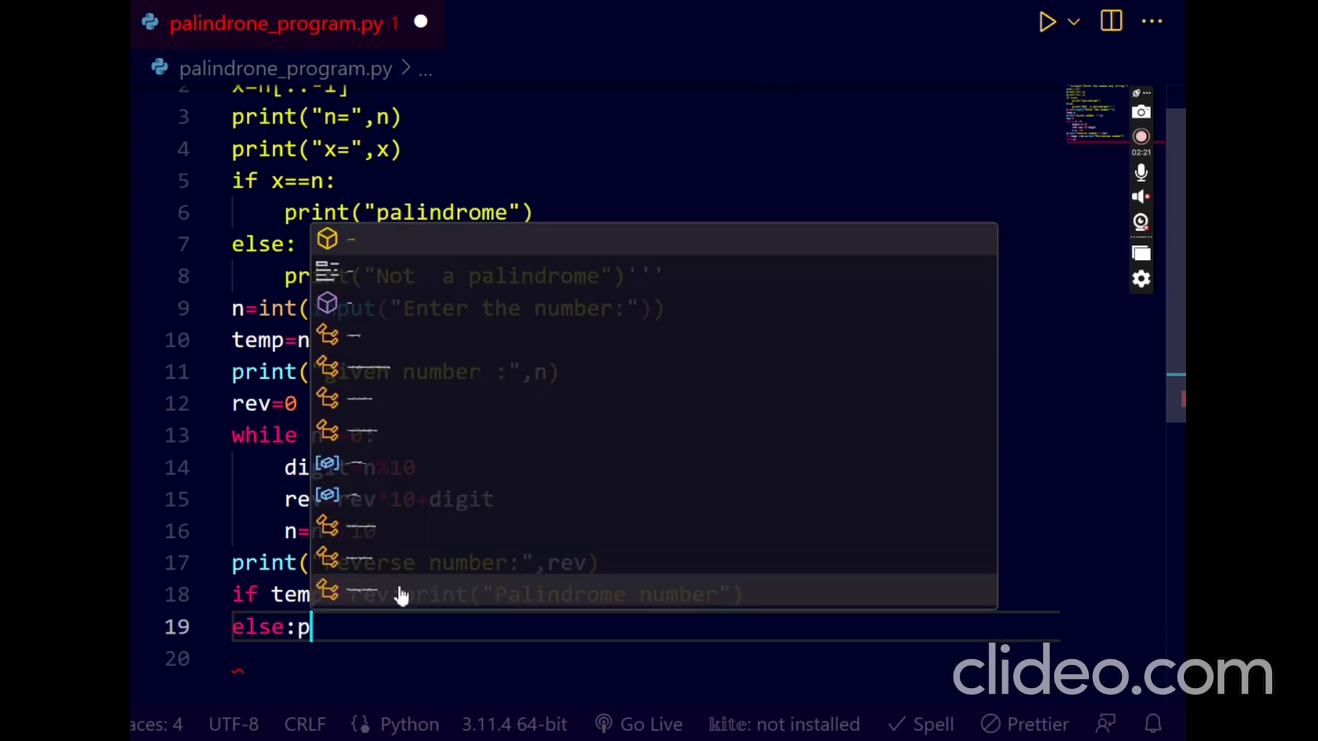
type("rint(")
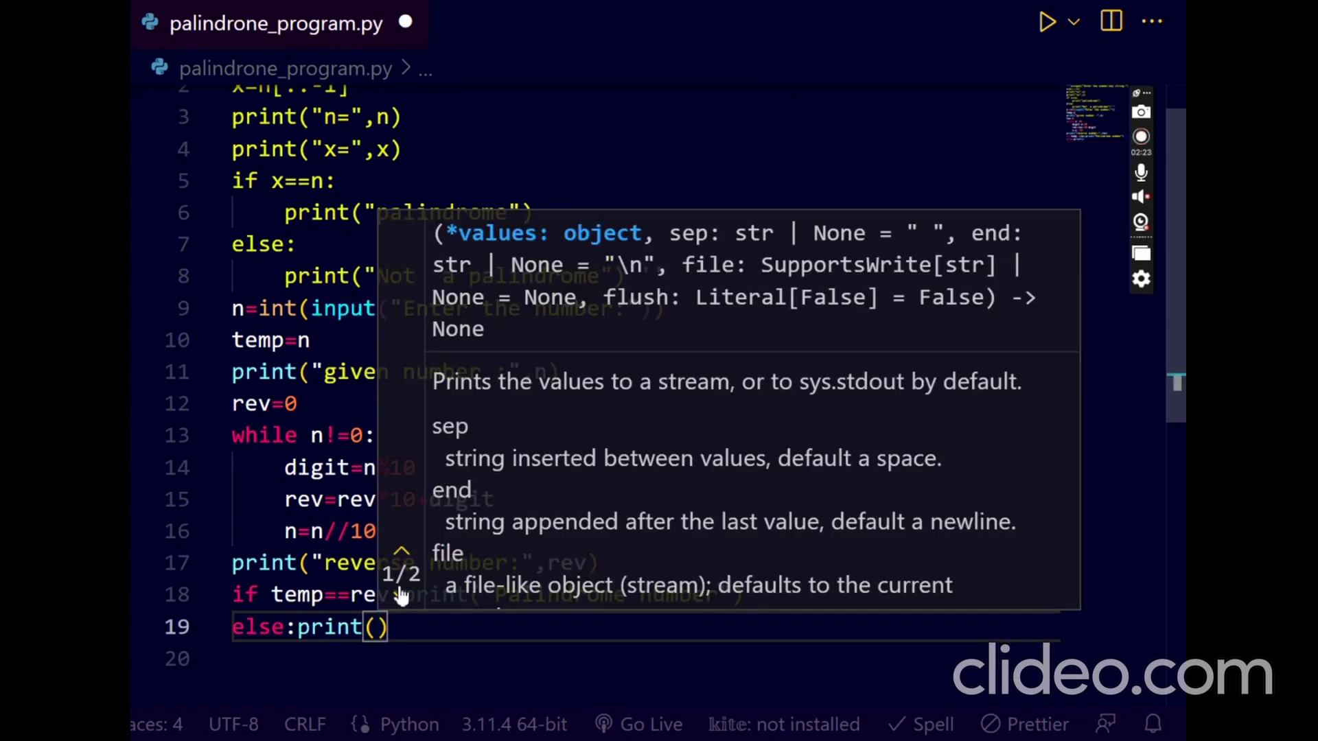
type("\"Not")
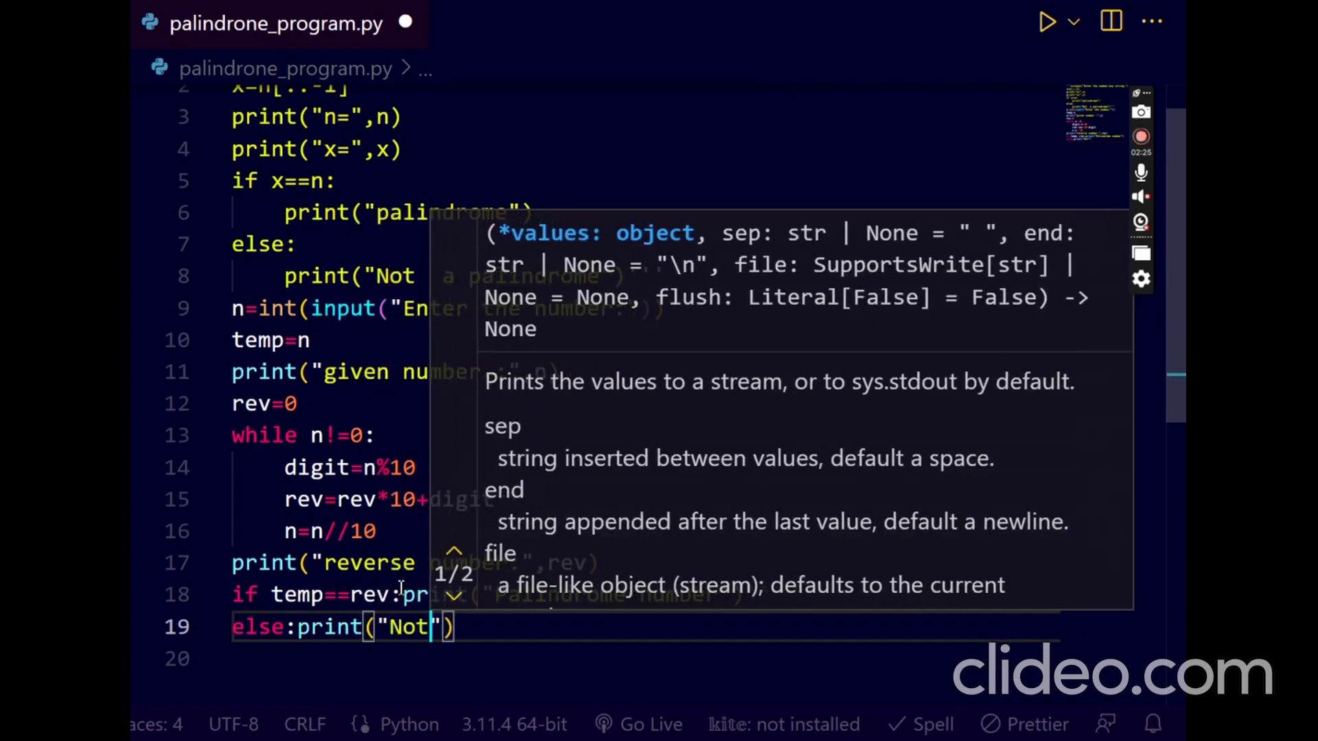
type(" a palin")
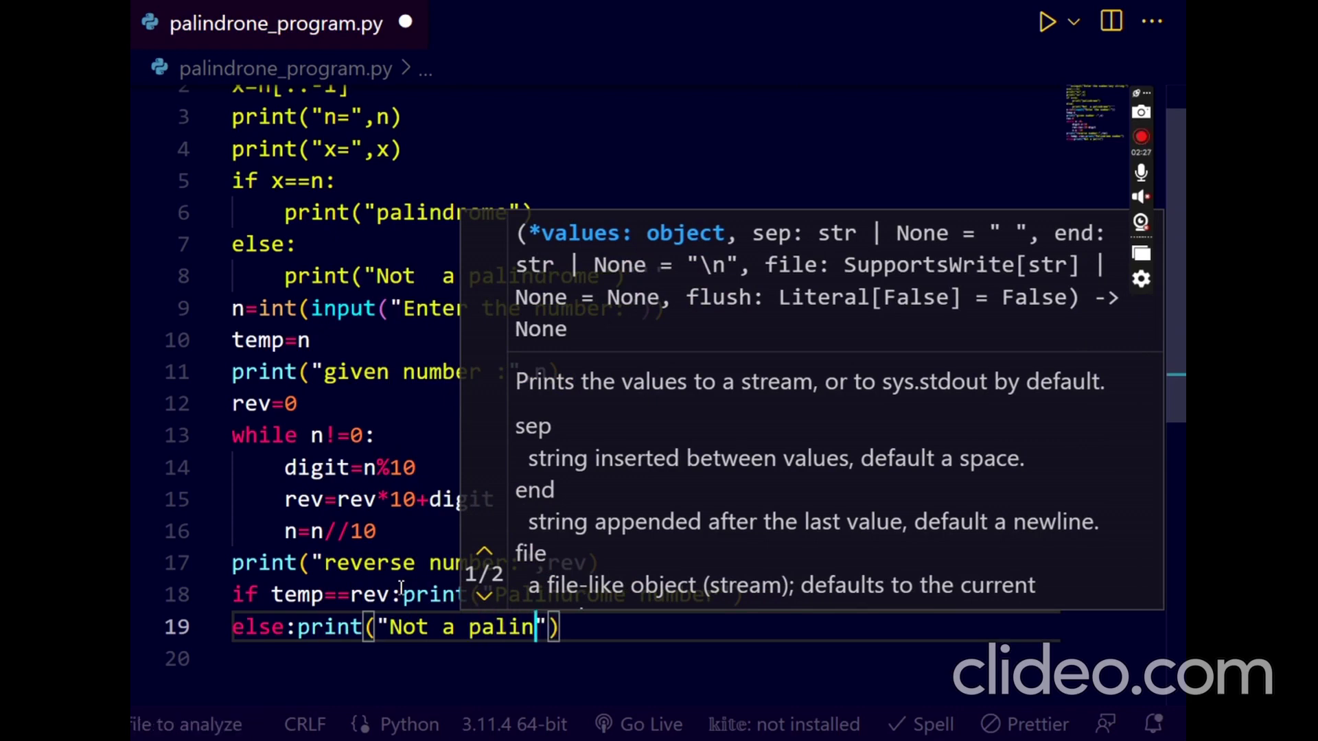
type("drome")
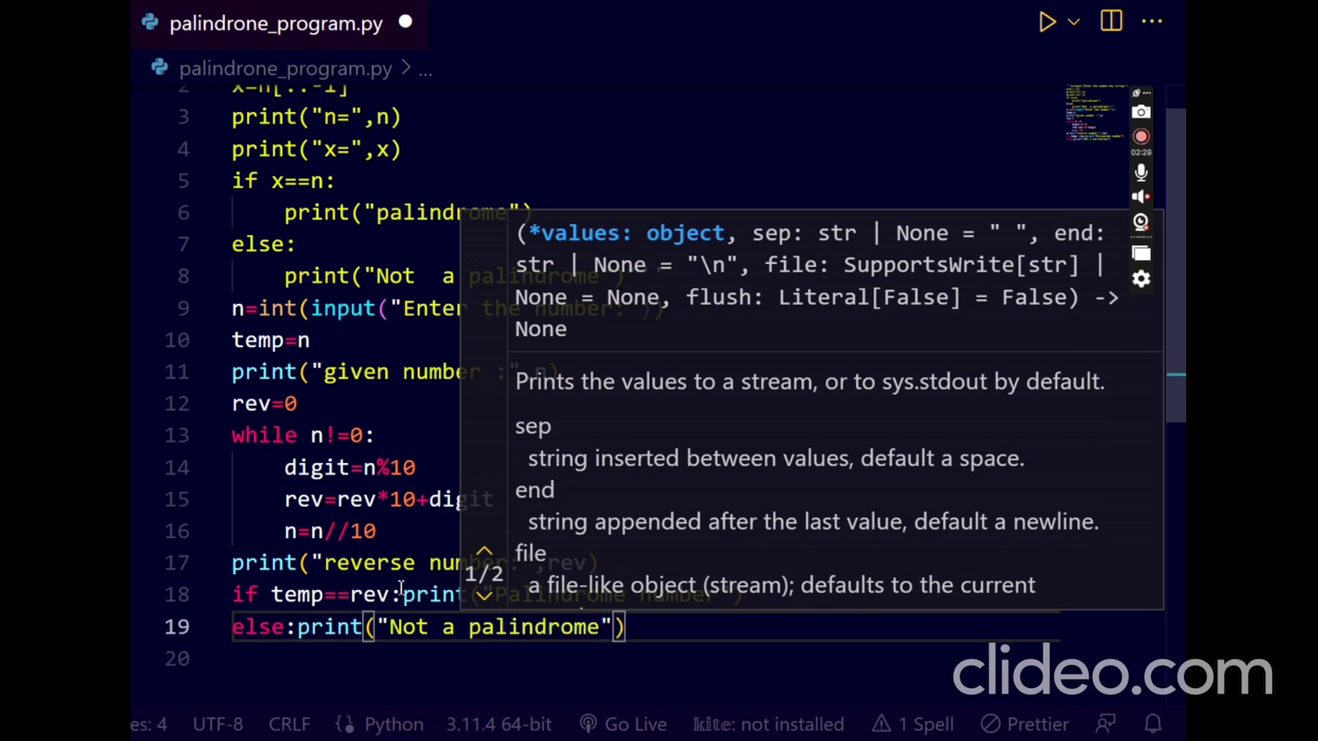
type(" numb")
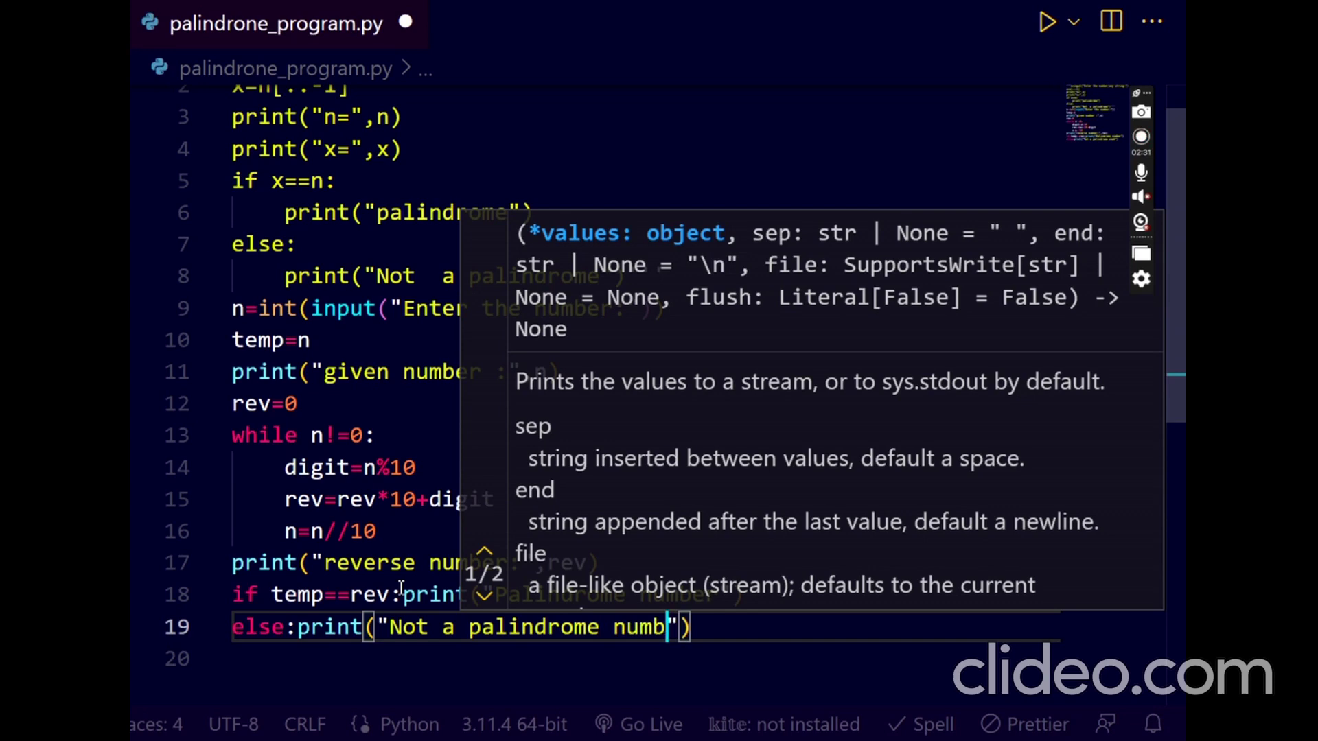
type("er")
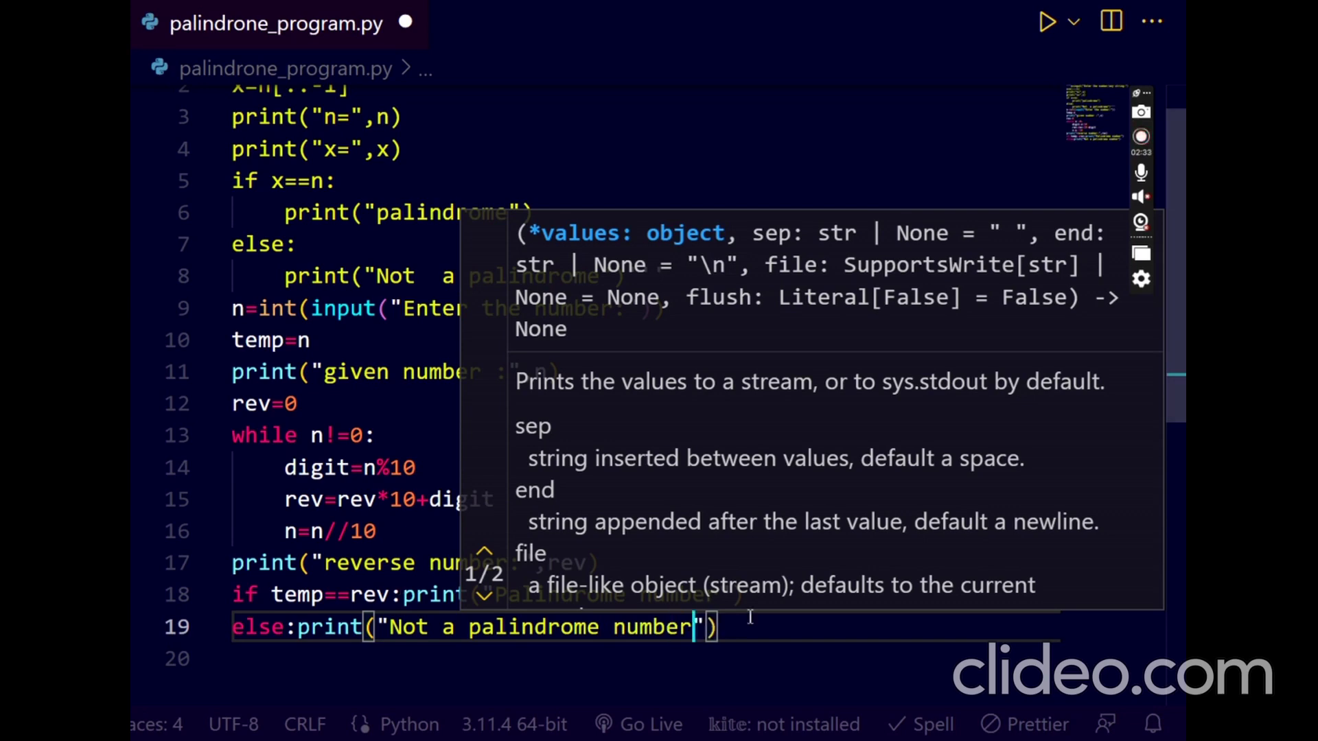
left_click(751, 627)
key("ctrl+s")
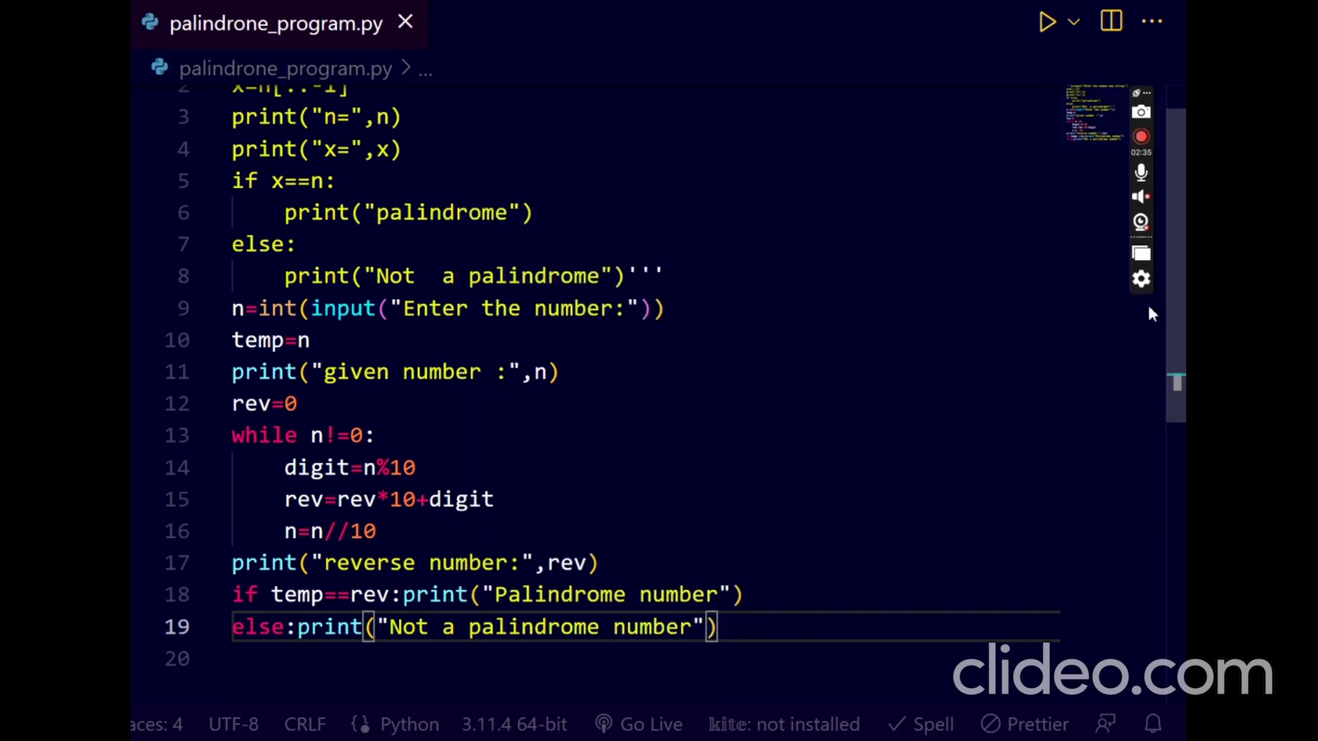
Step: Run the script with 121, confirm reverse number 121 and Palindrome number, then close the terminal
left_click(1049, 21)
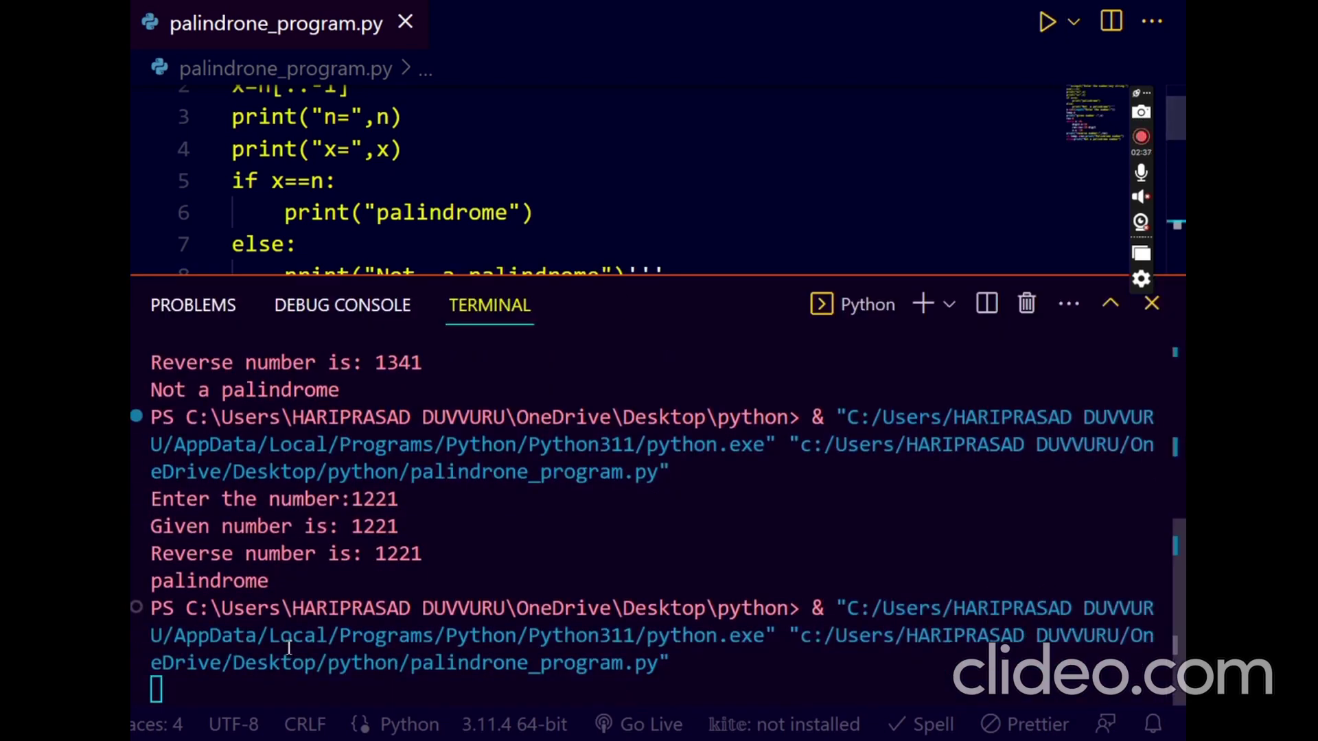
left_click(1026, 304)
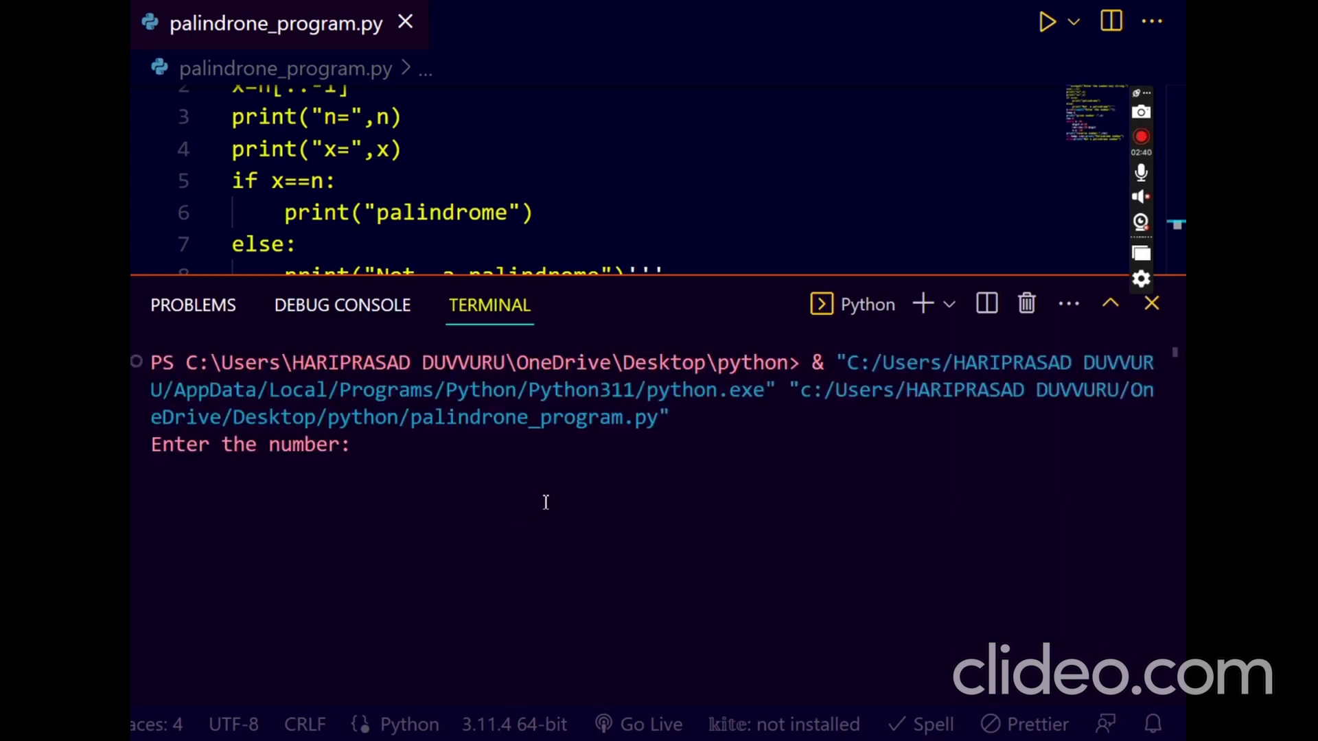
type("121")
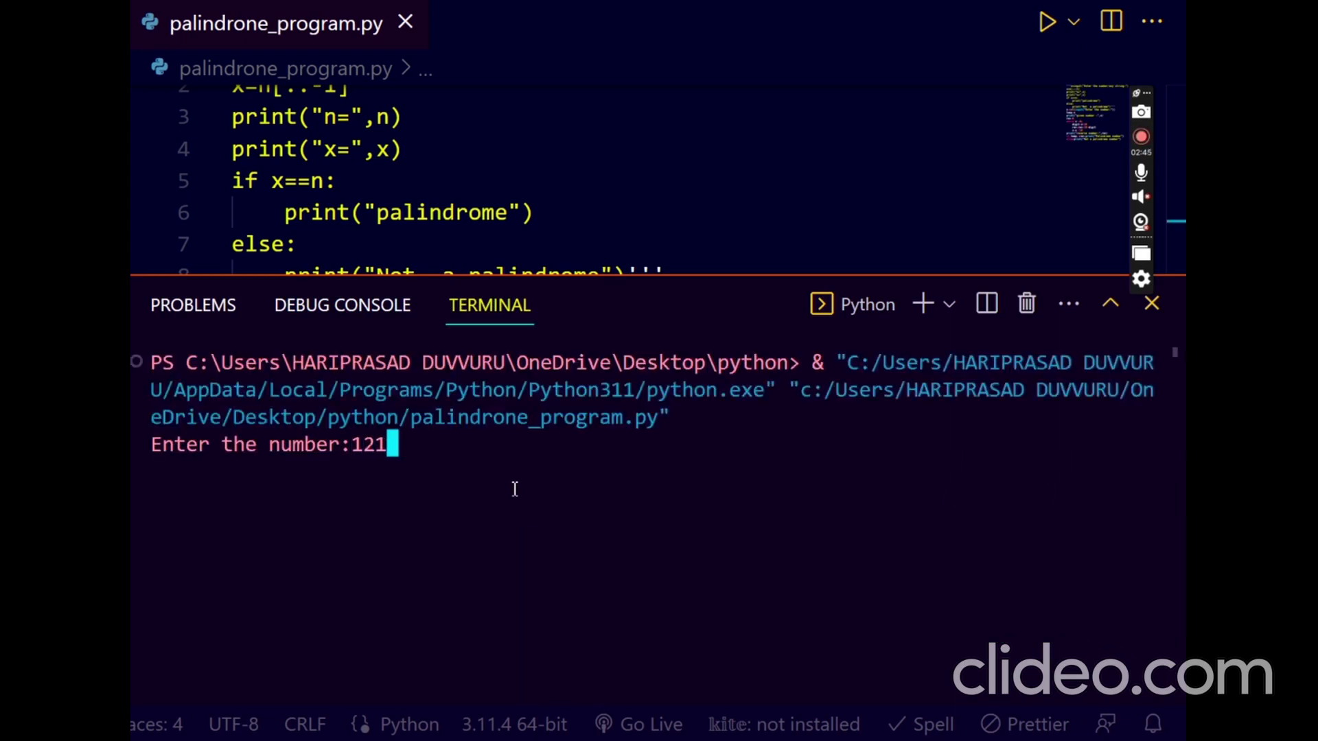
key("Return")
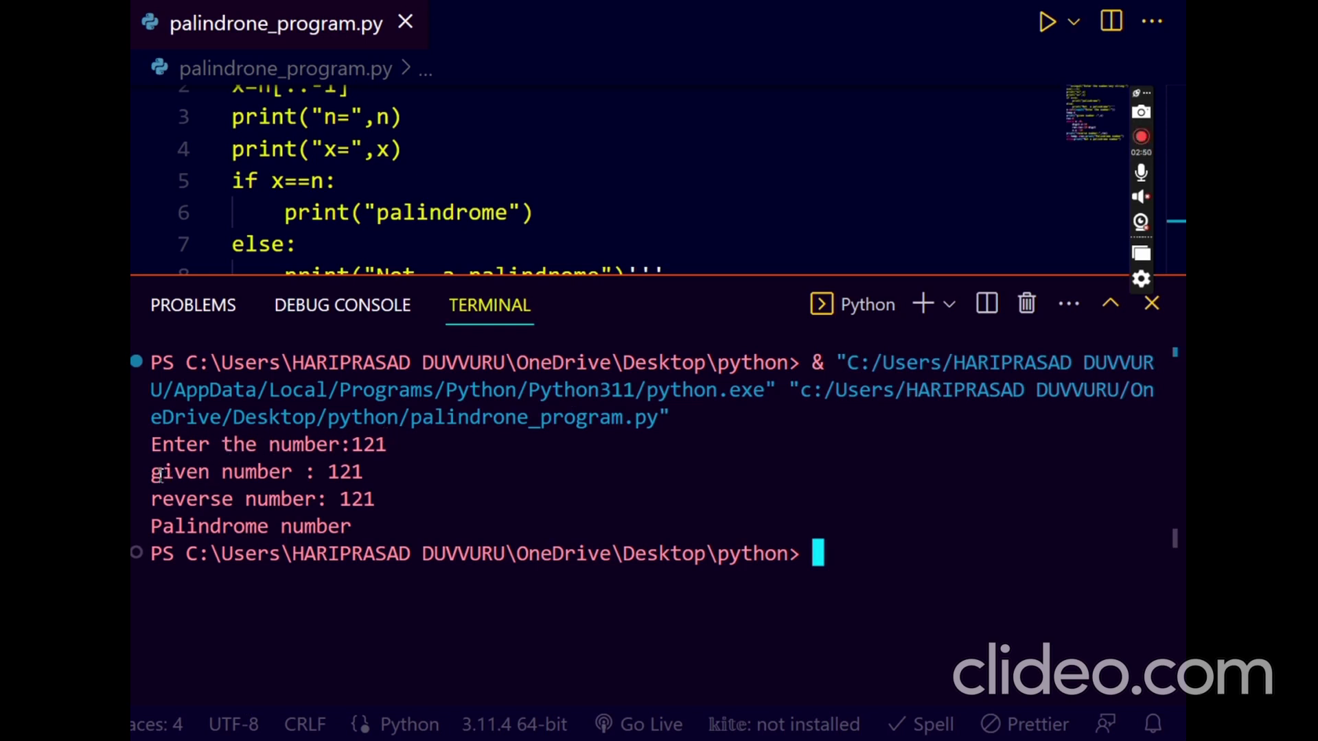
left_click_drag(154, 472, 370, 476)
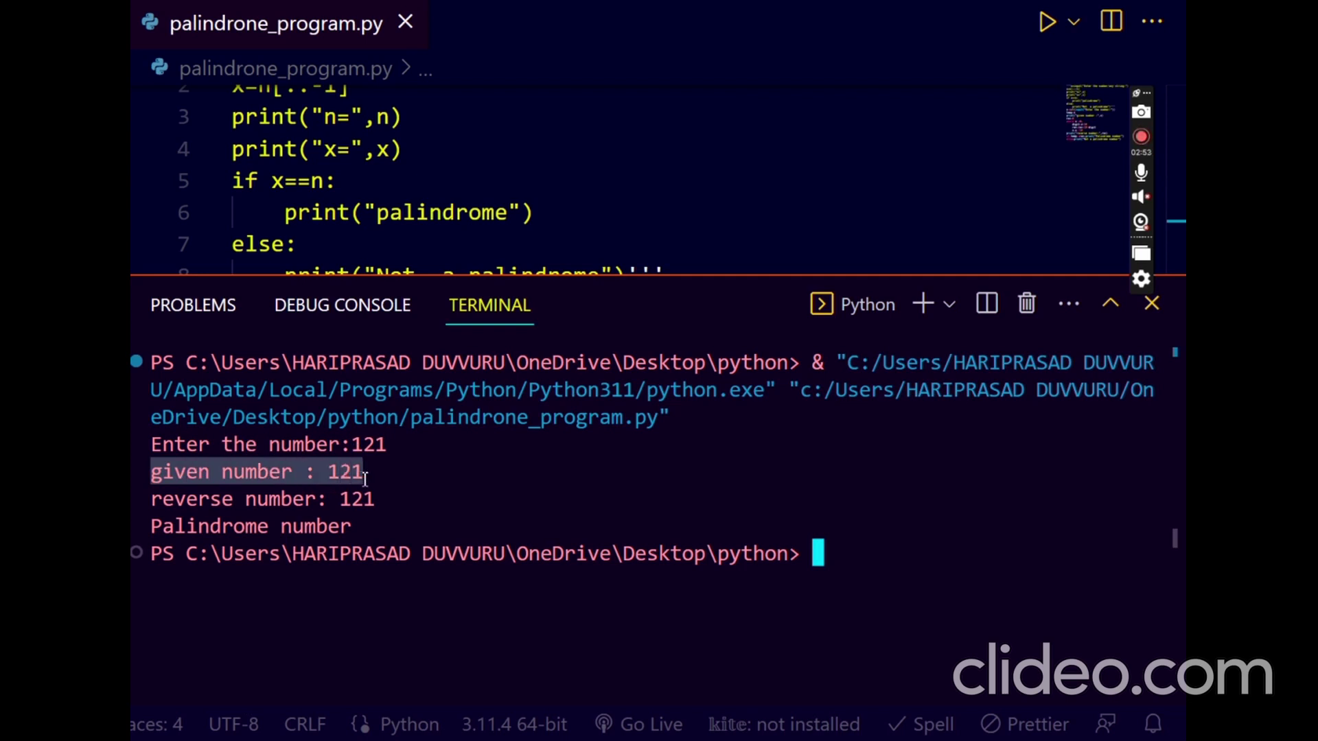
left_click_drag(153, 499, 412, 502)
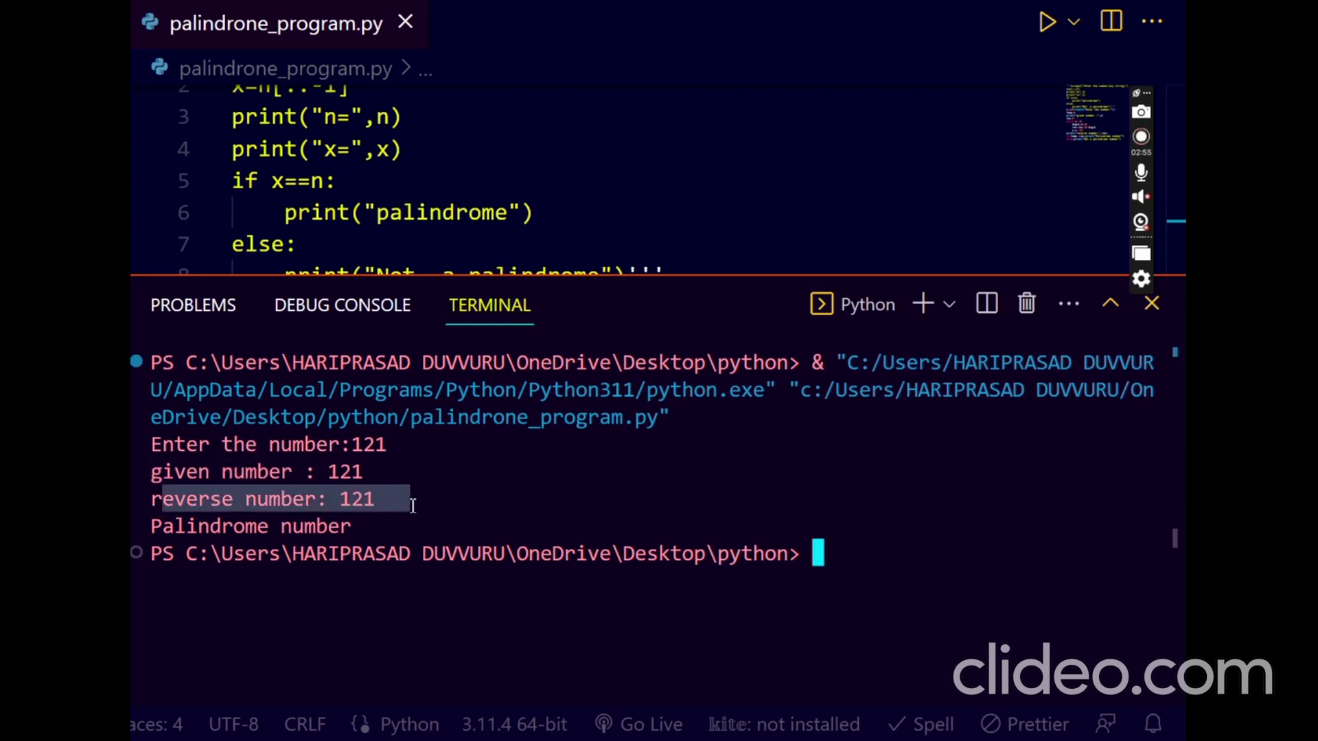
left_click(407, 527)
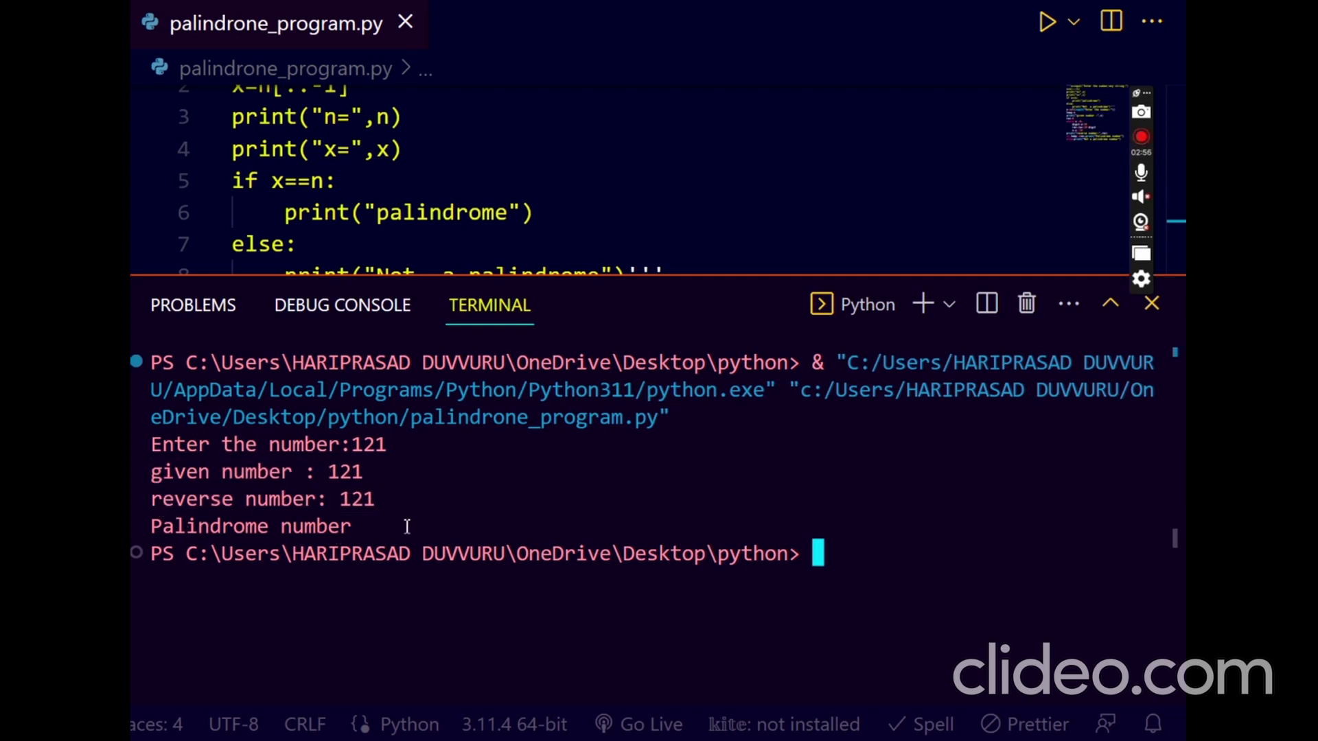
left_click(1027, 304)
scroll(638, 389, "down", 2)
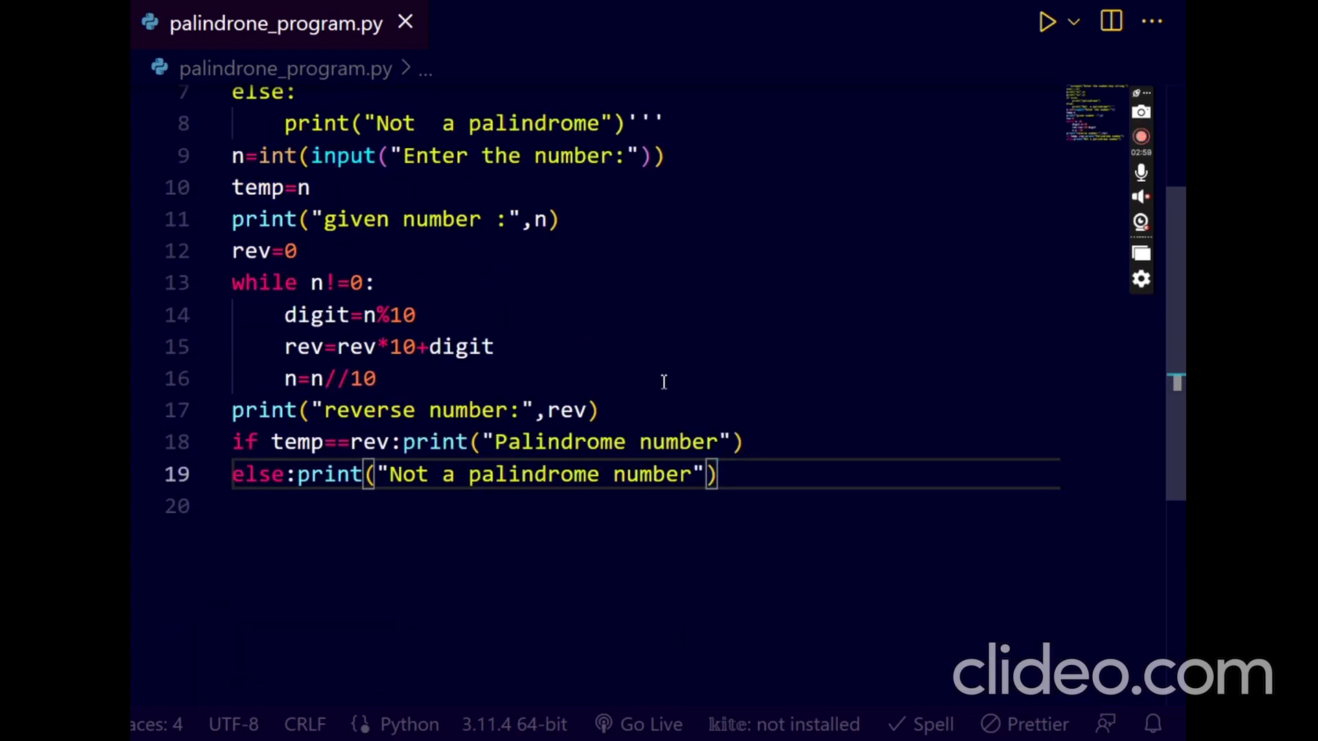
scroll(660, 392, "up", 1)
Step: Run the script with 143 (reverse 341, not a palindrome) and again with 1221 (palindrome)
left_click(1048, 23)
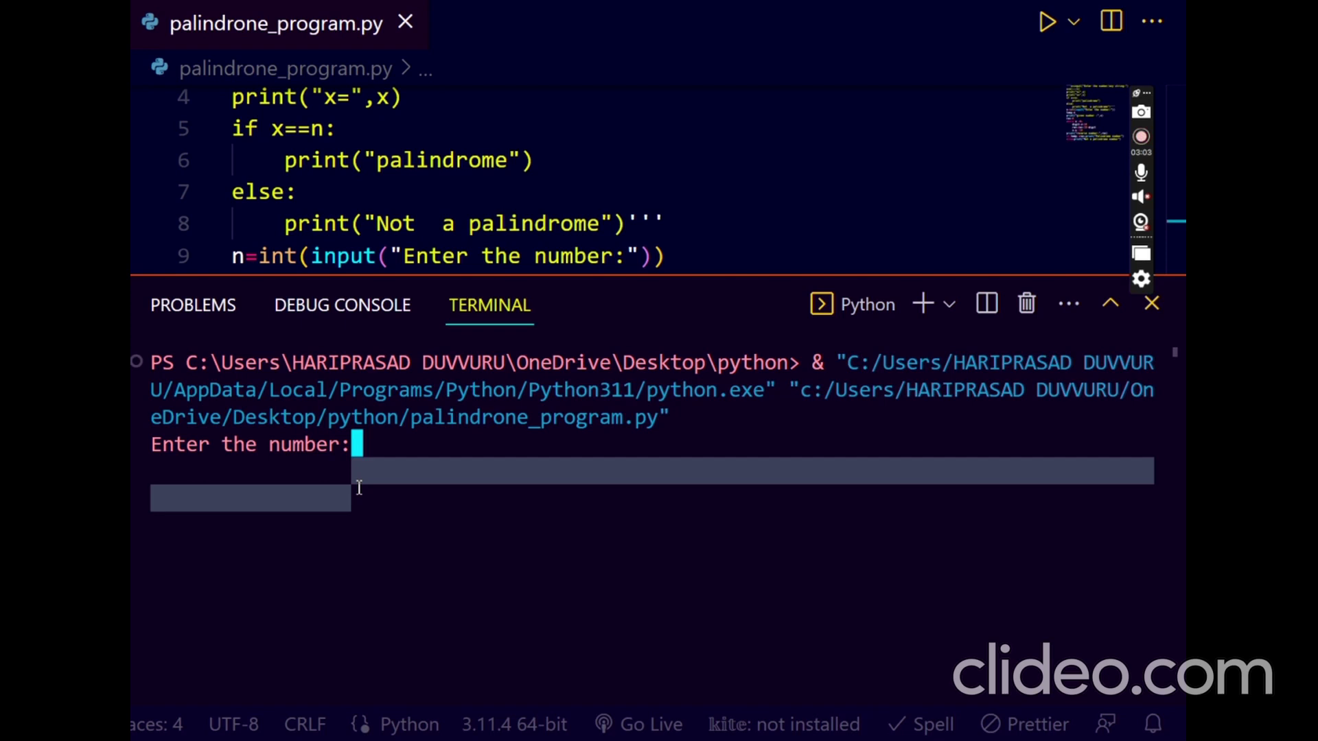
type("143")
key("Return")
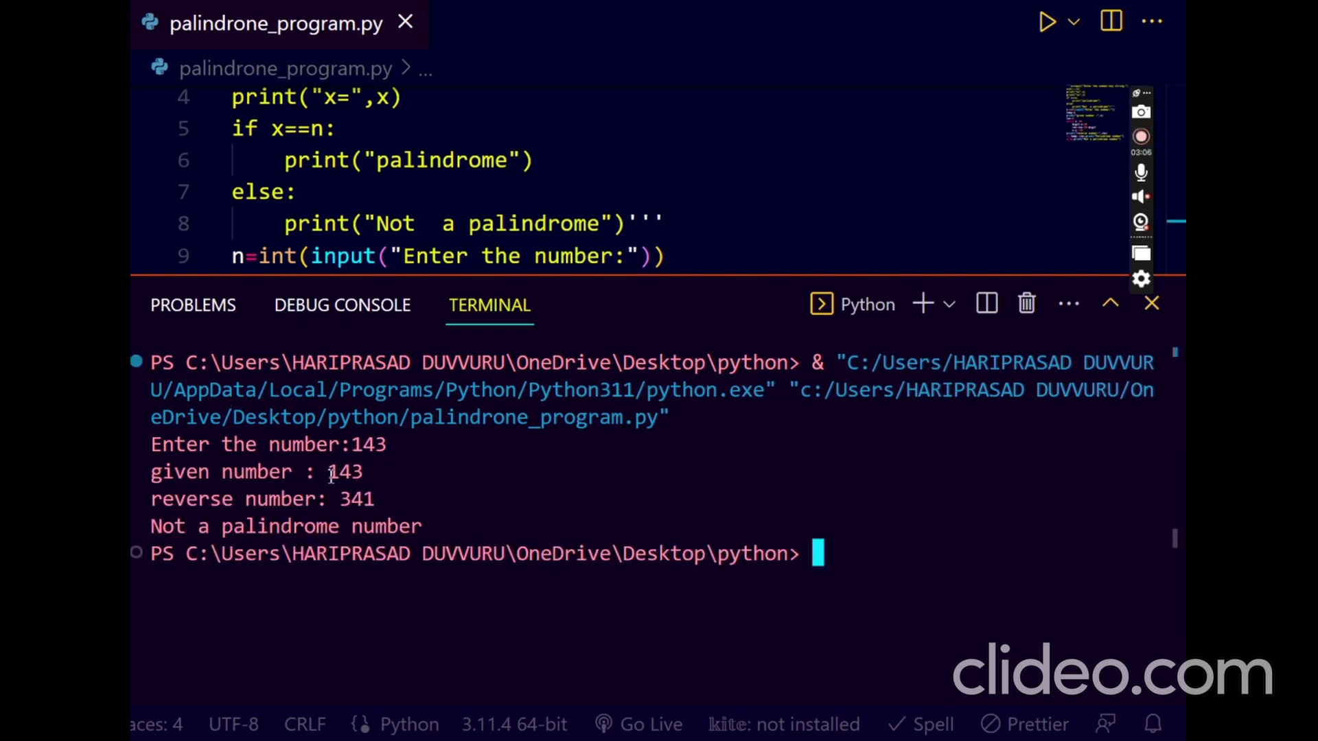
left_click_drag(328, 473, 366, 499)
left_click(413, 508)
left_click(1047, 22)
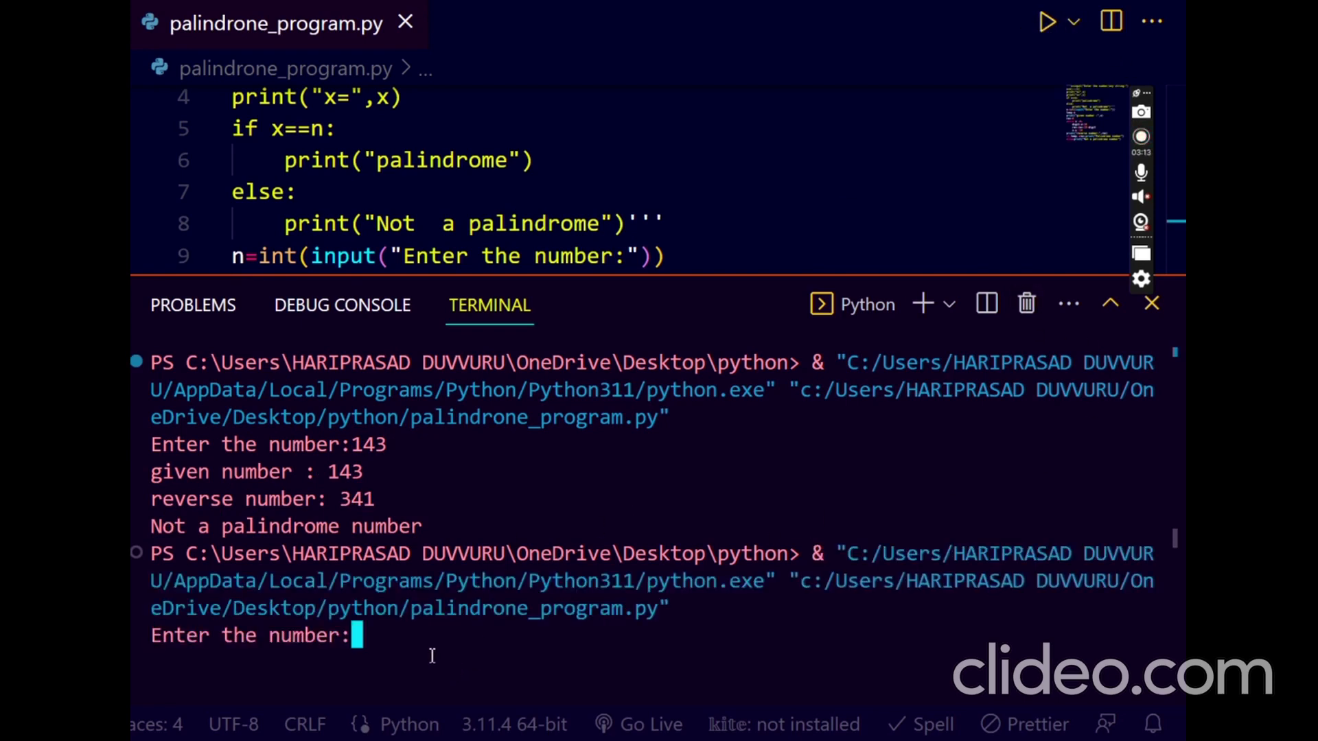
type("1221")
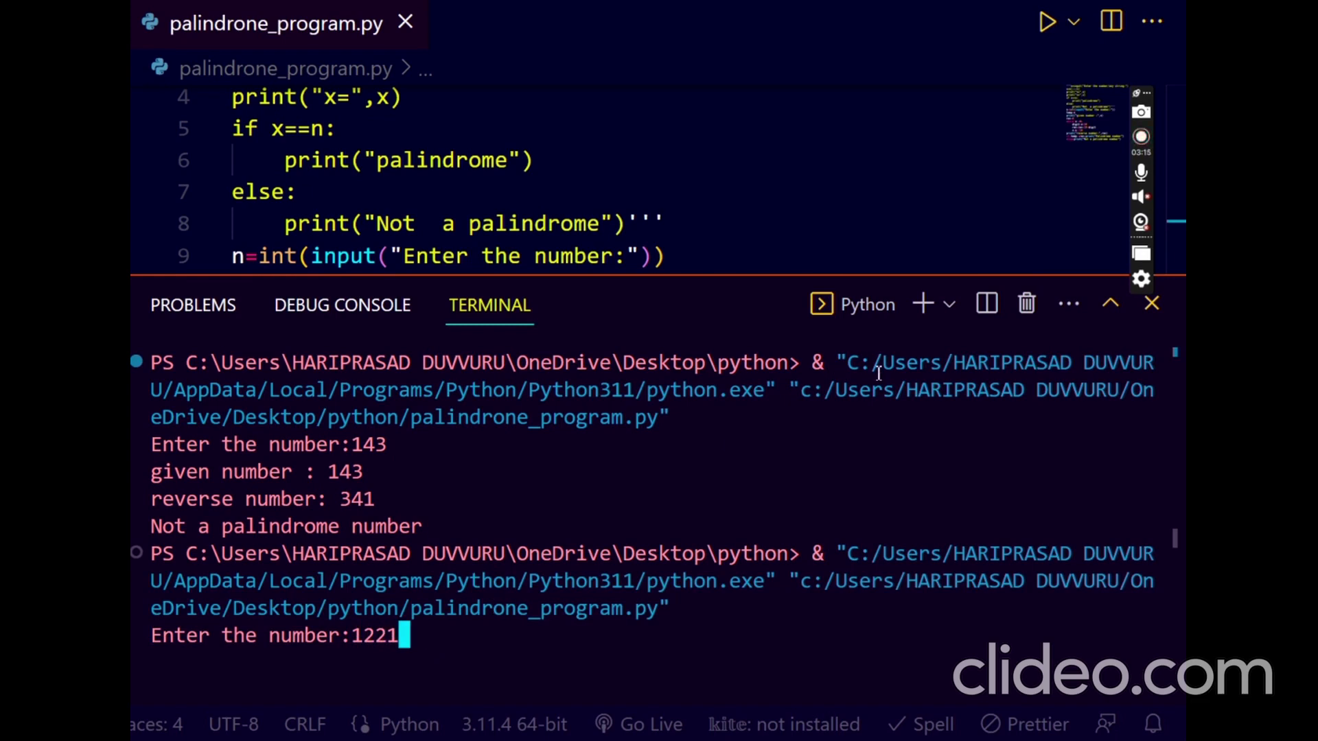
key("Return")
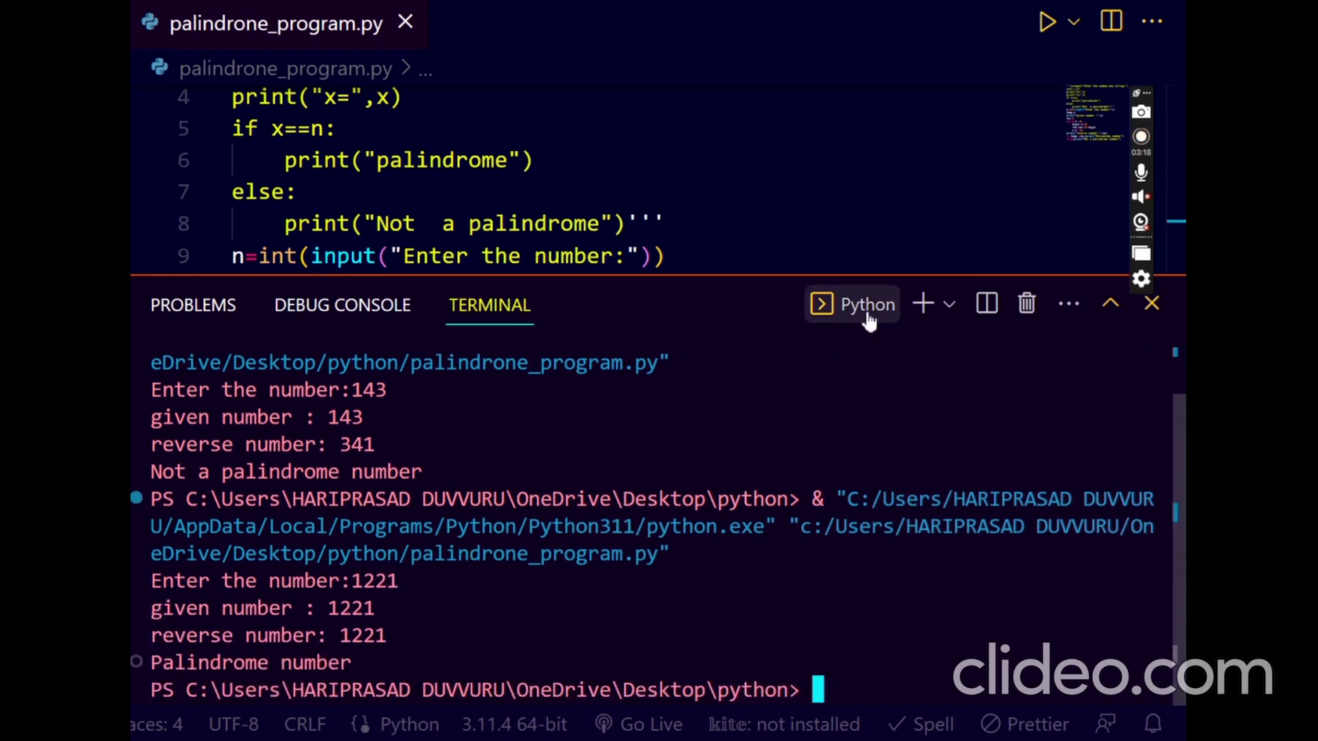
left_click(1151, 304)
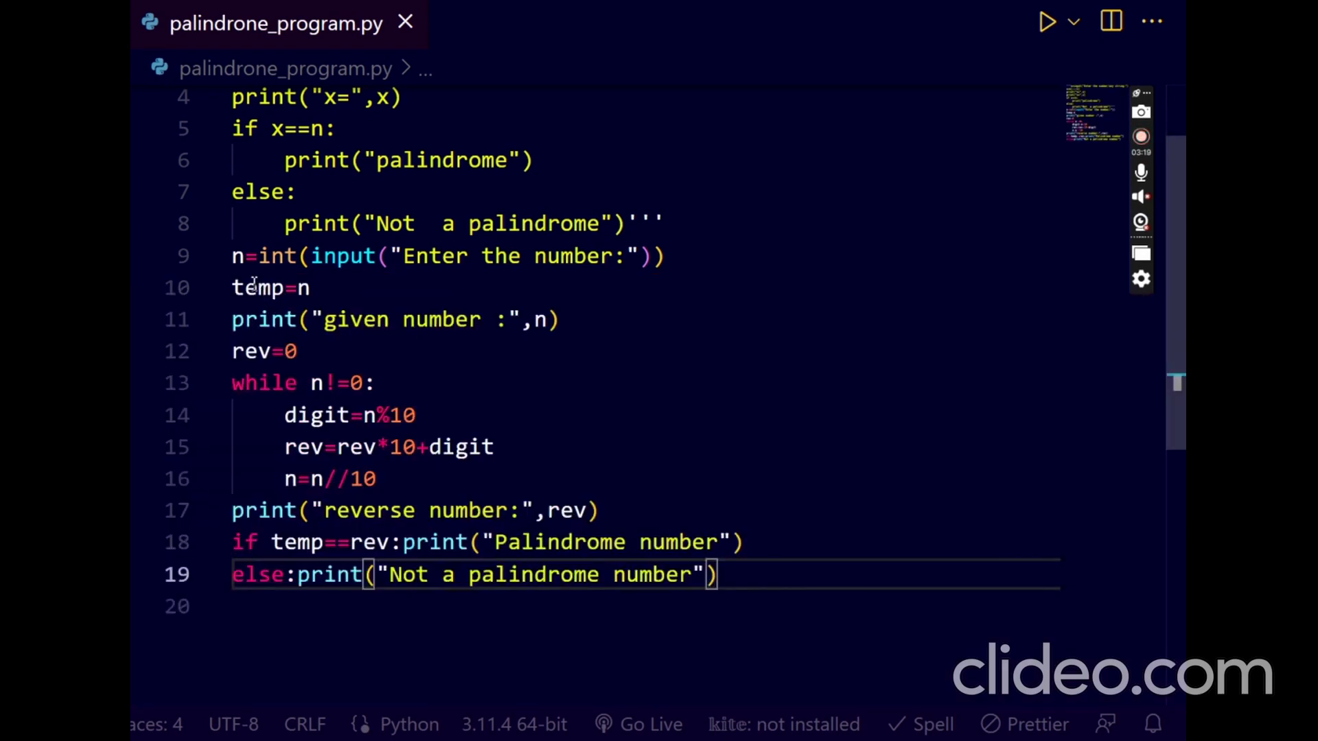
left_click_drag(233, 257, 720, 575)
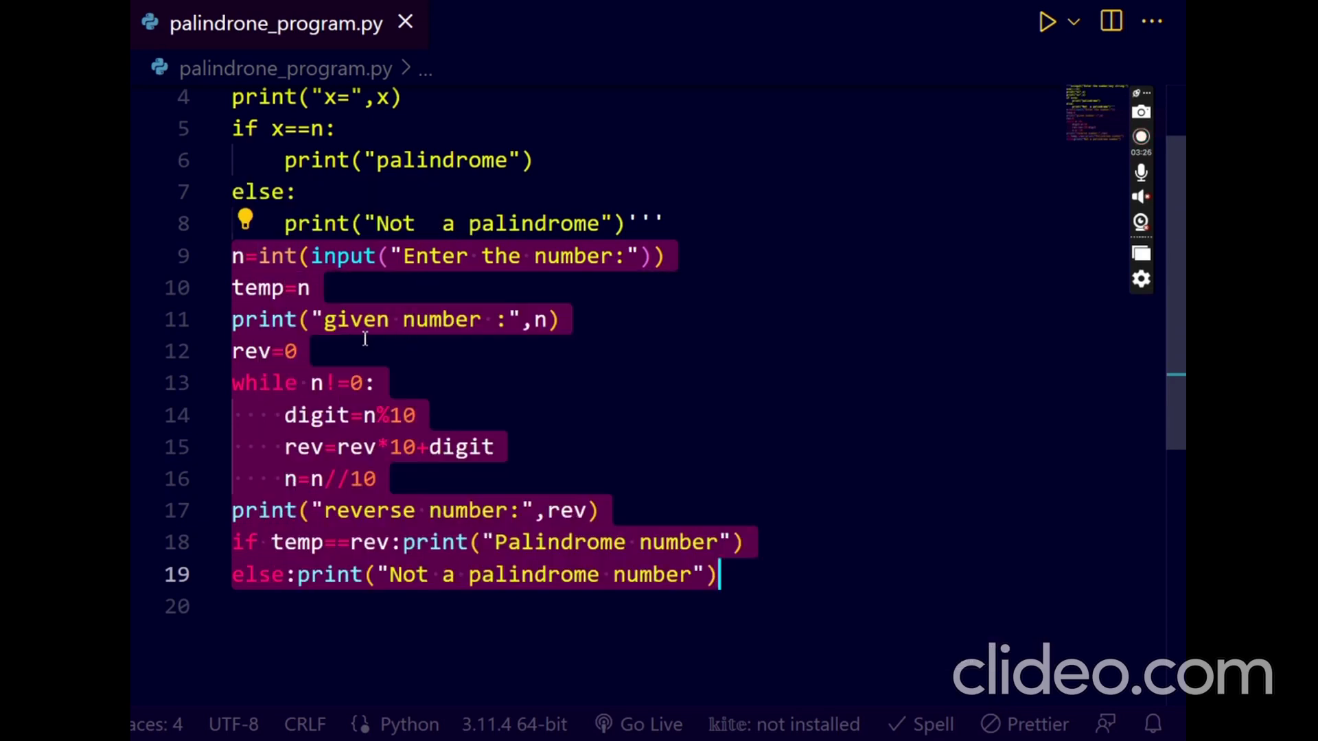
left_click(331, 355)
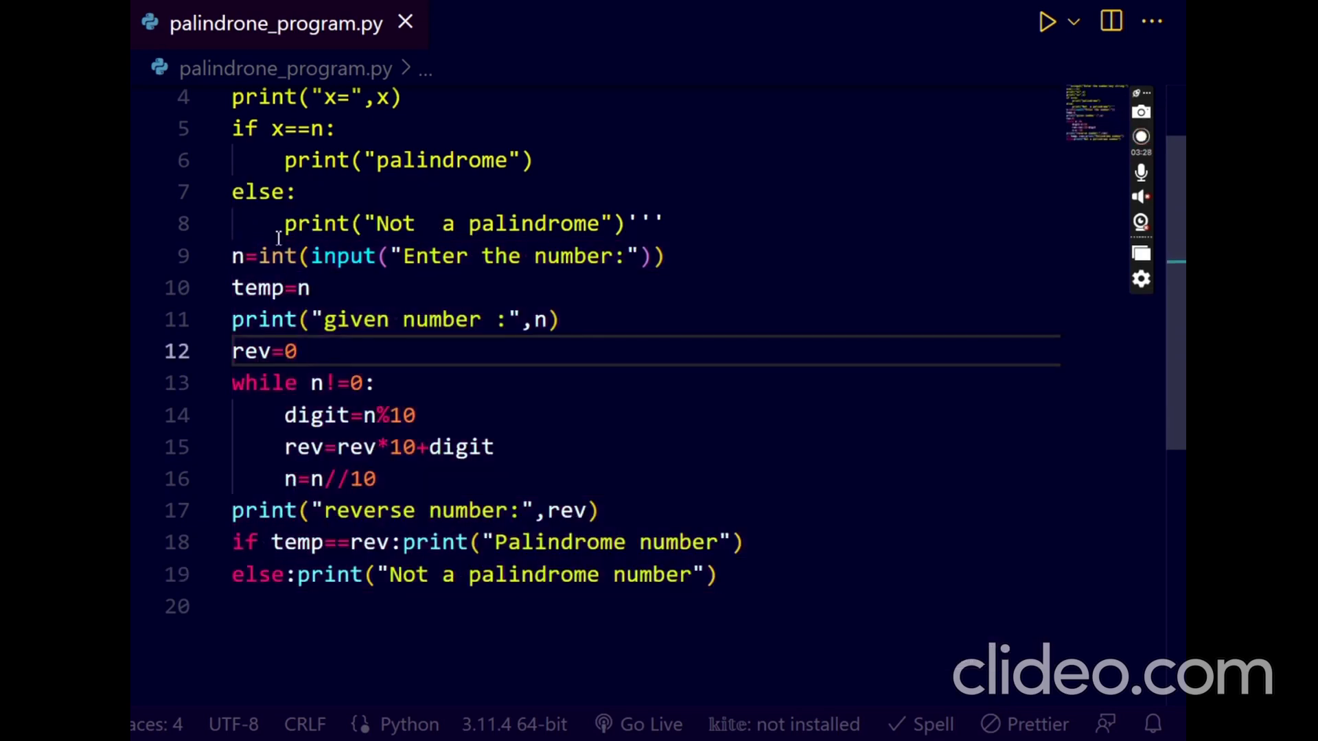
scroll(311, 325, "up", 3)
scroll(260, 338, "down", 3)
left_click_drag(233, 256, 747, 570)
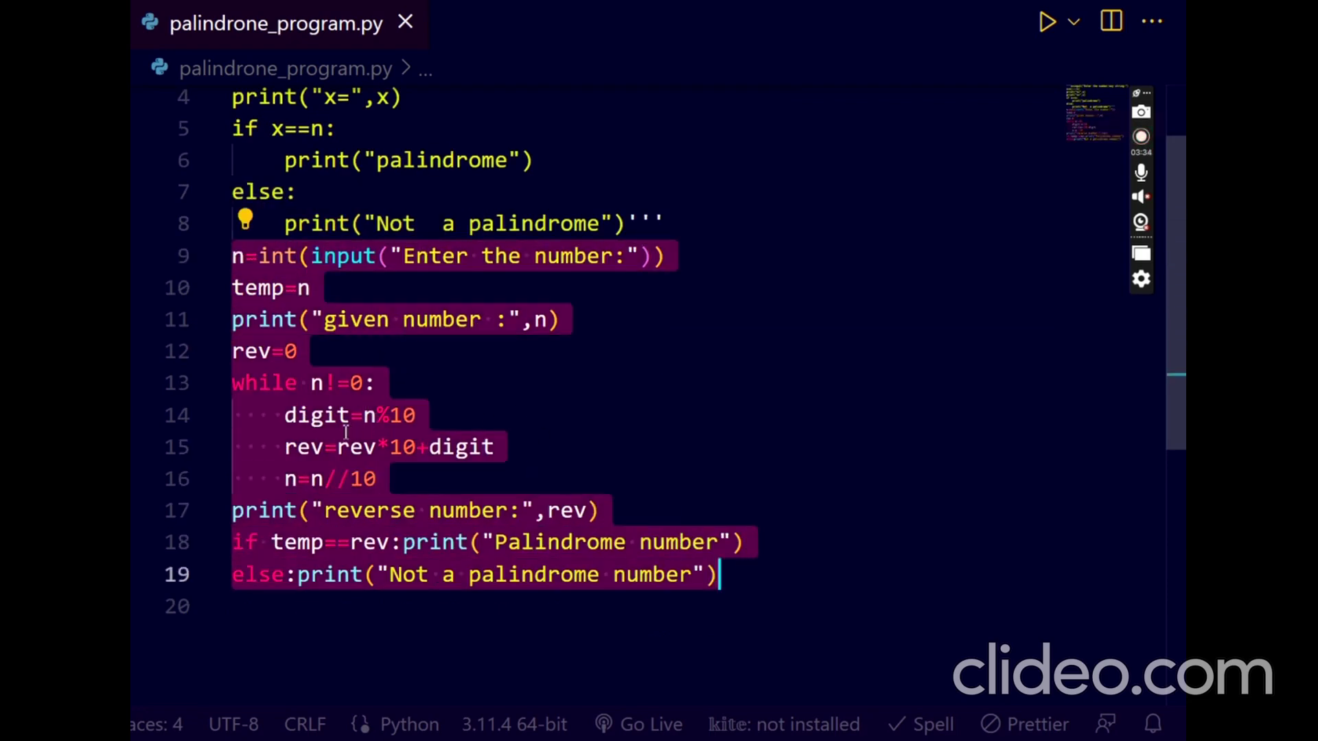
left_click(494, 390)
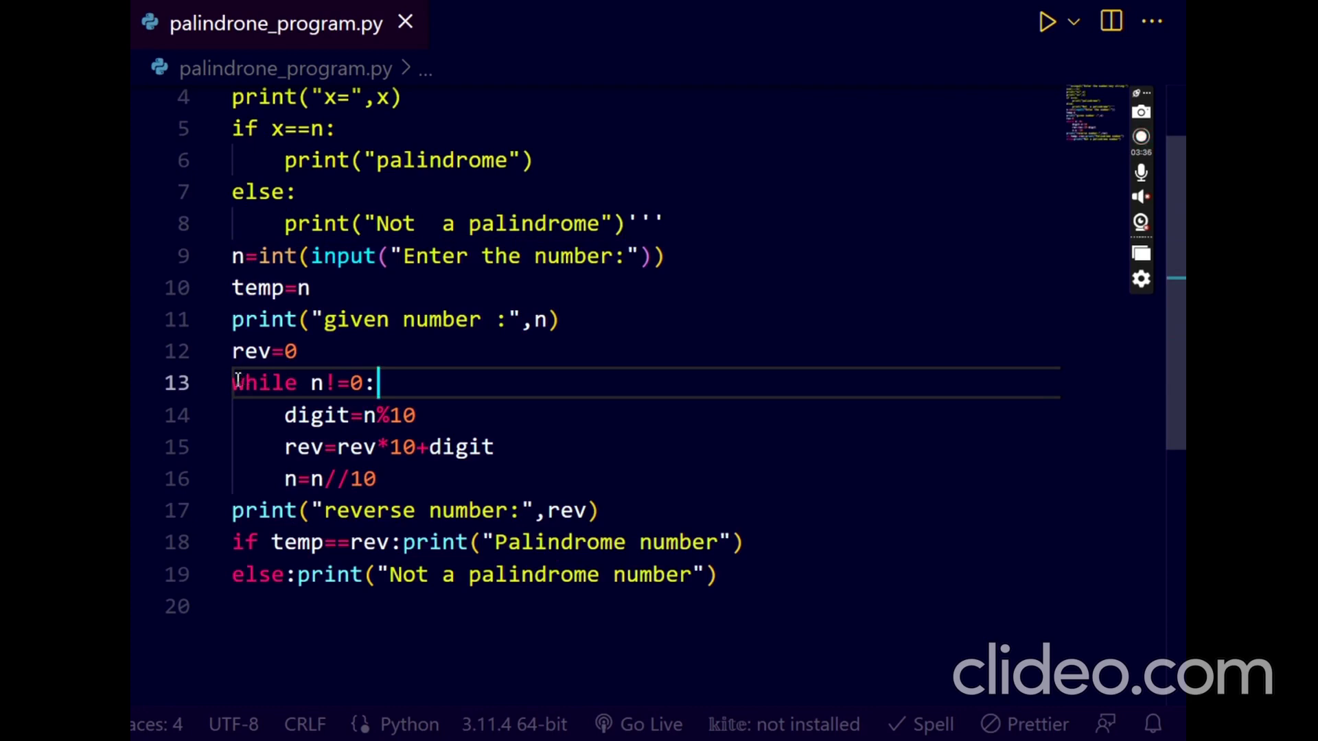
left_click_drag(236, 384, 381, 480)
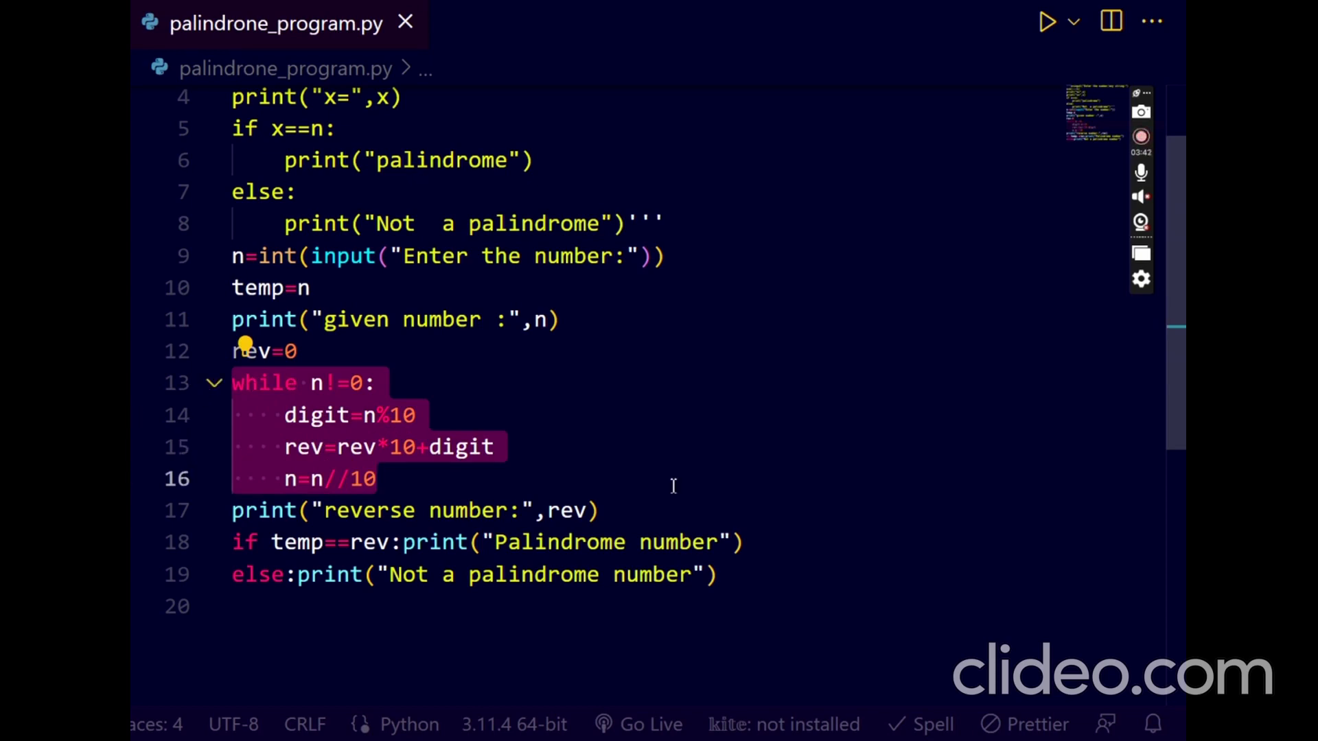
left_click(536, 485)
mouse_move(370, 414)
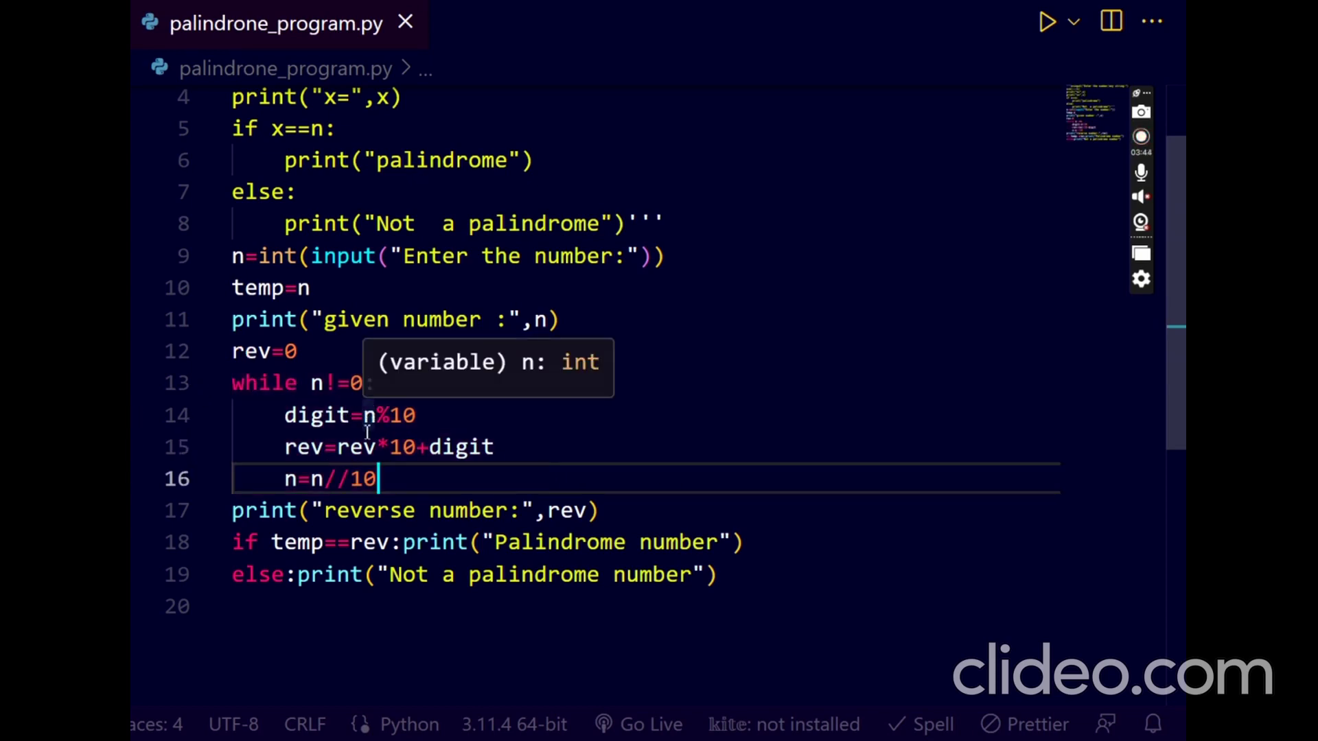
left_click(496, 447)
scroll(545, 454, "down", 5)
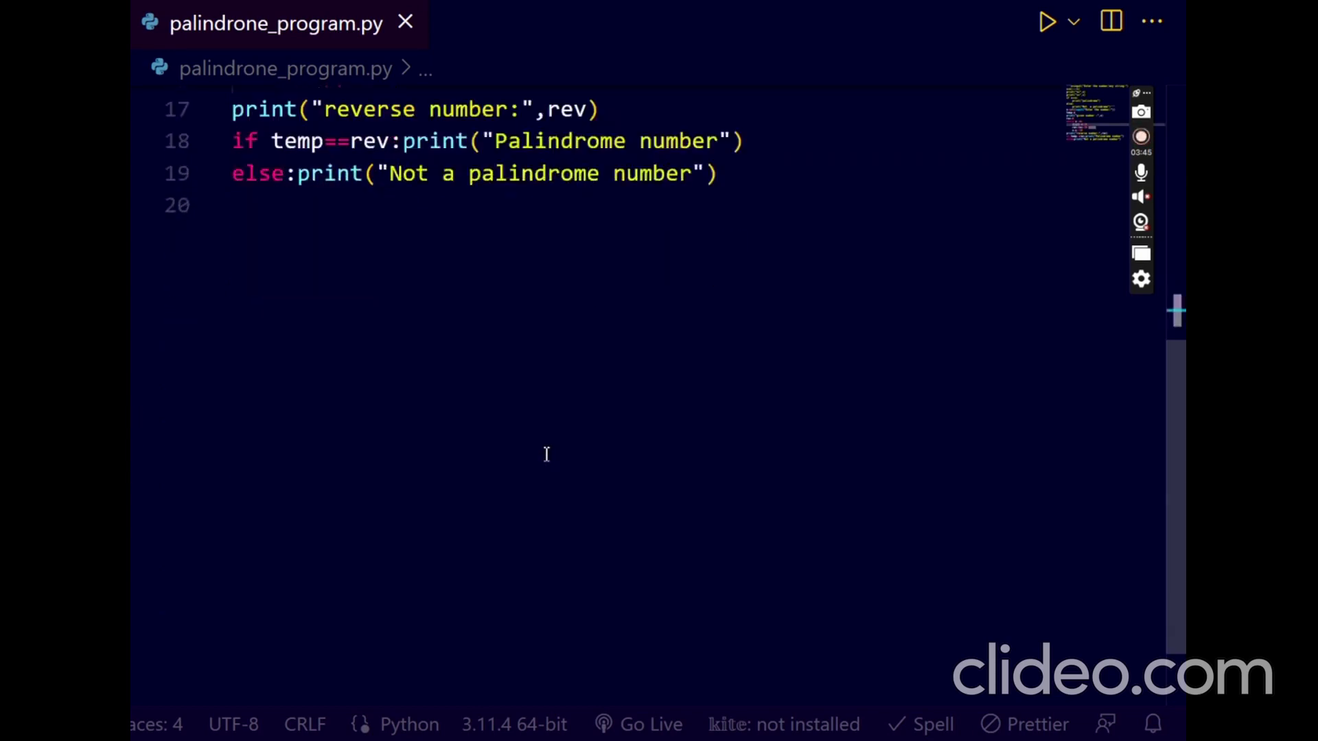